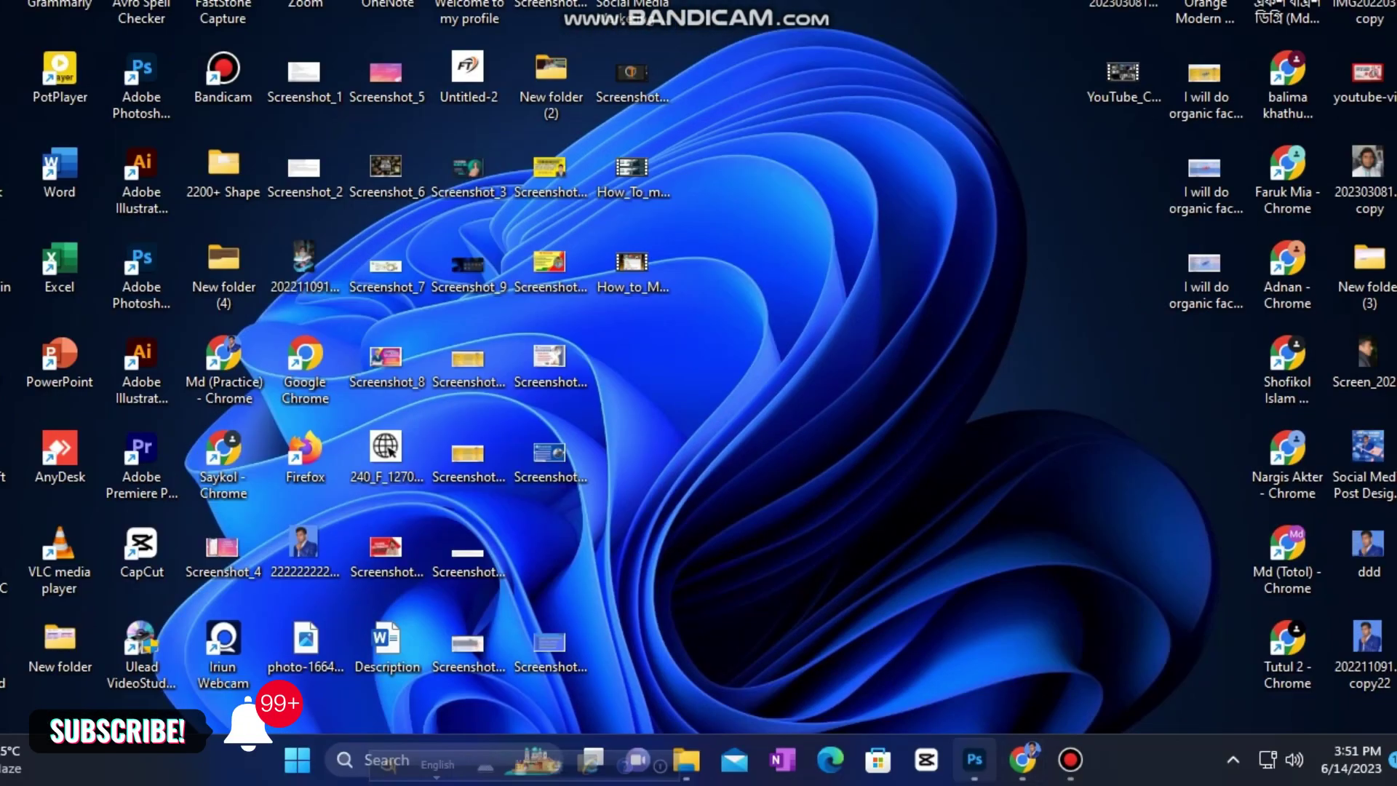
Launch Photoshop and create a white 800 × 800 px, 300 ppi document in pixels.
left_click(975, 760)
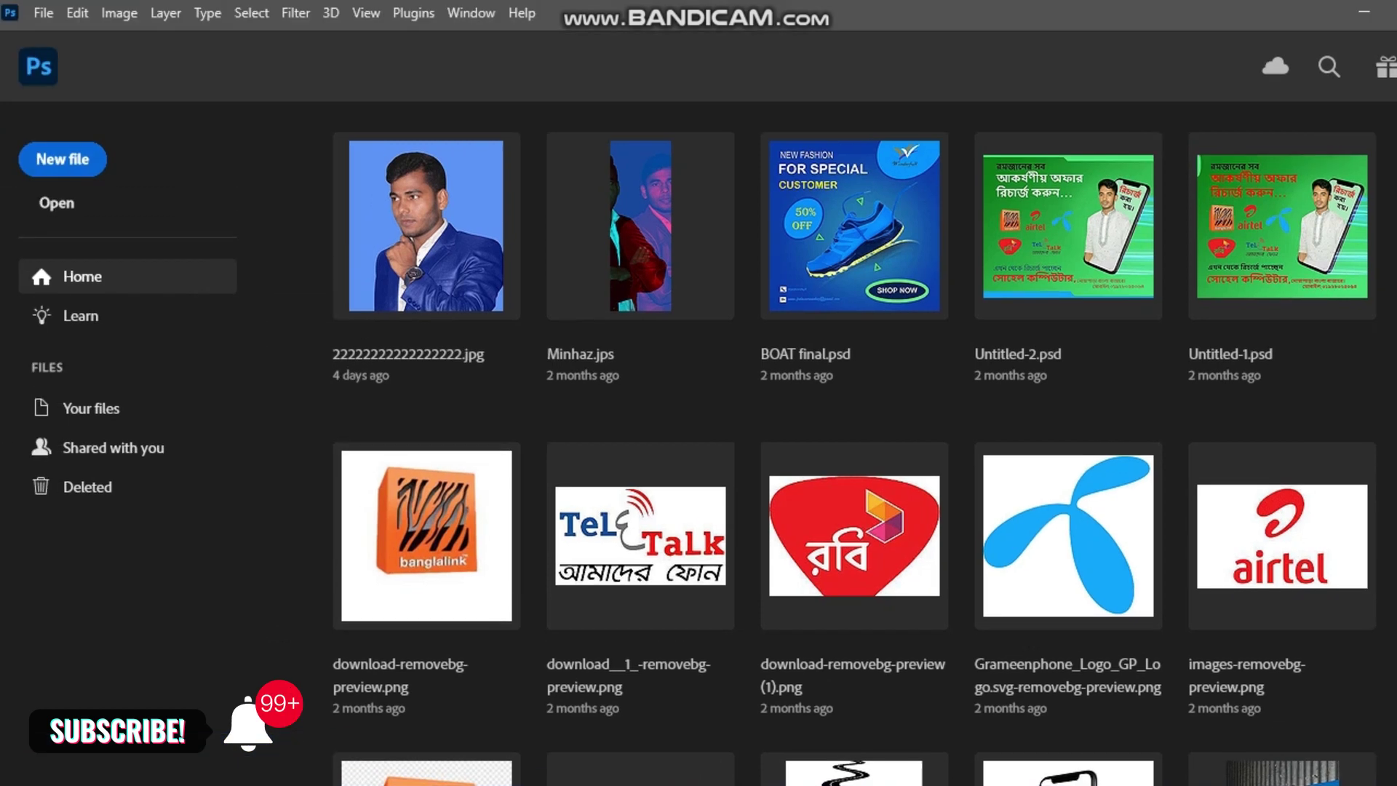
key("ctrl+n")
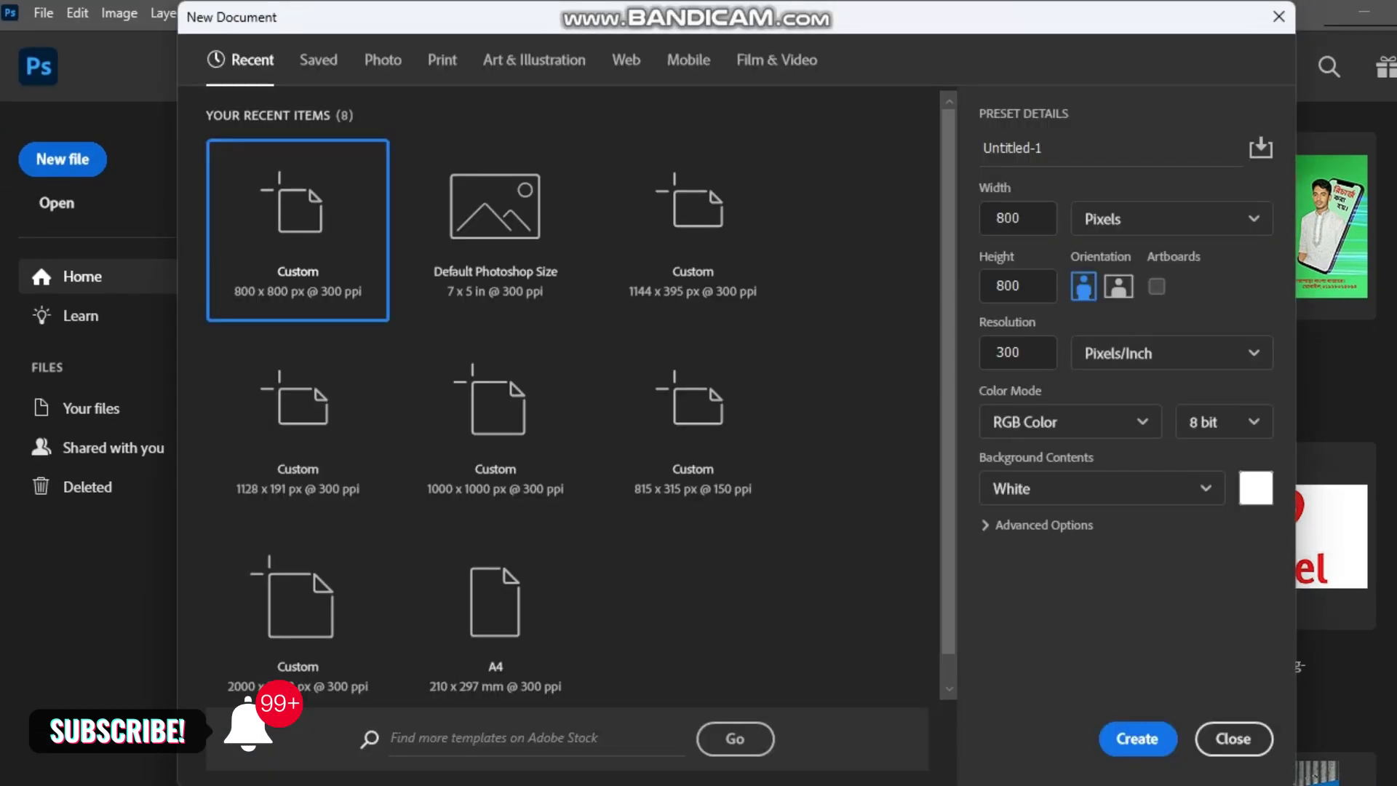
left_click(1077, 207)
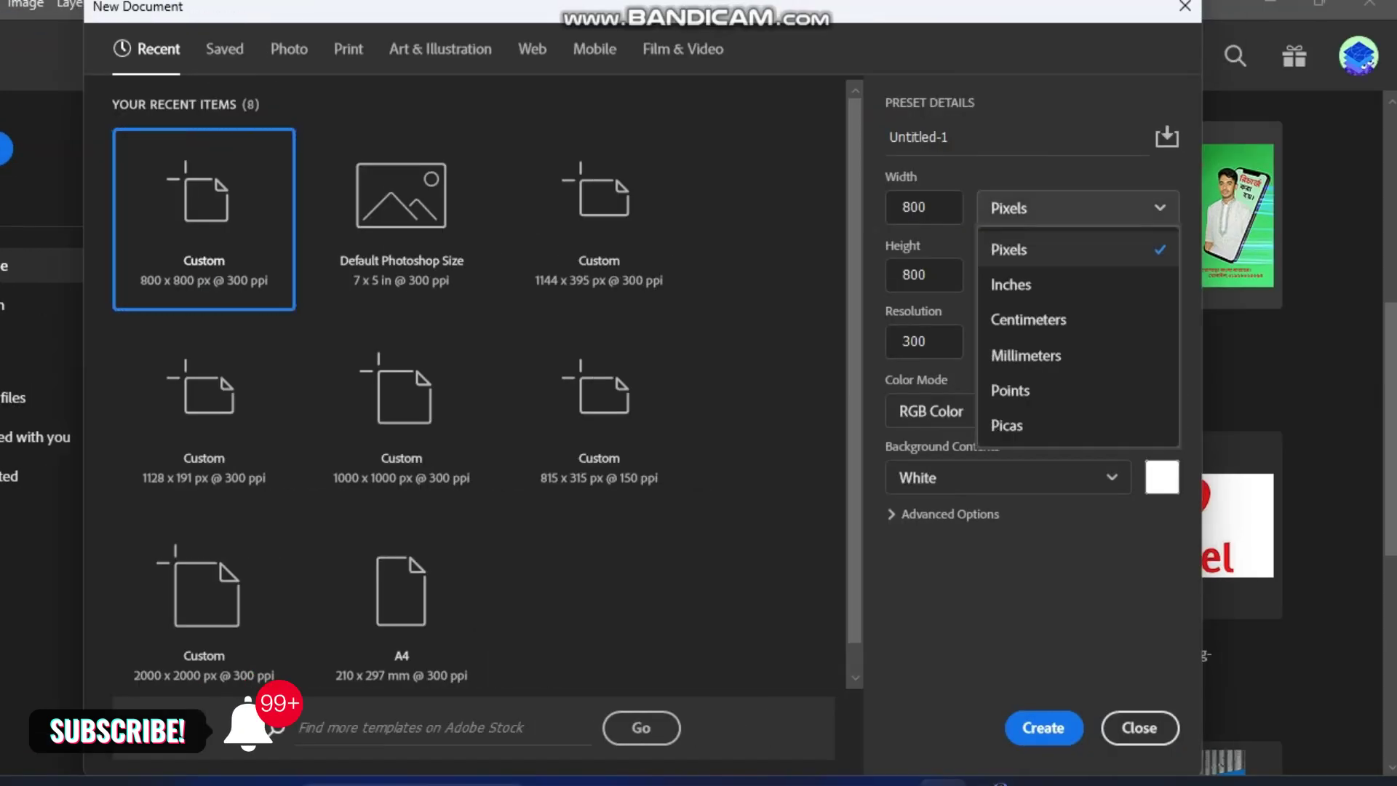
left_click(1018, 243)
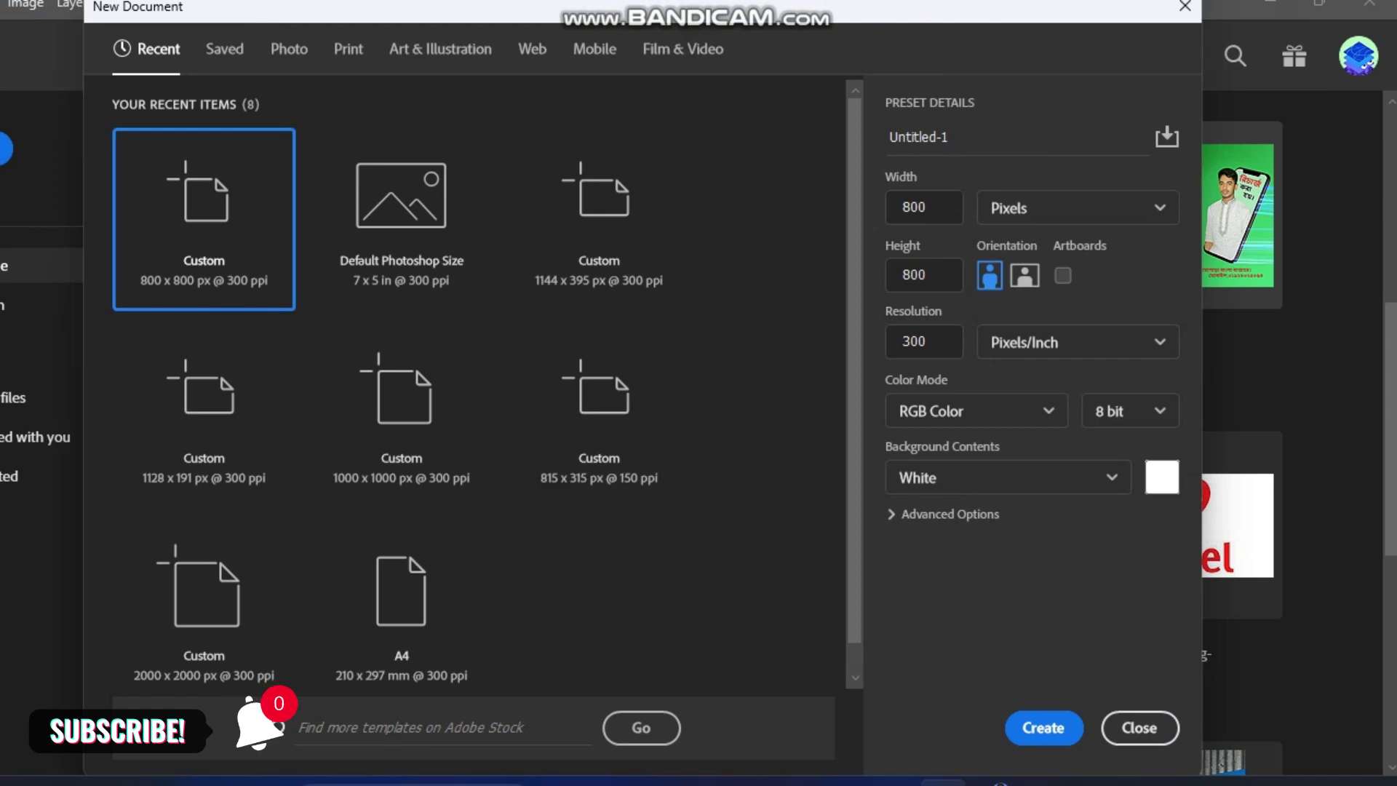
key("Return")
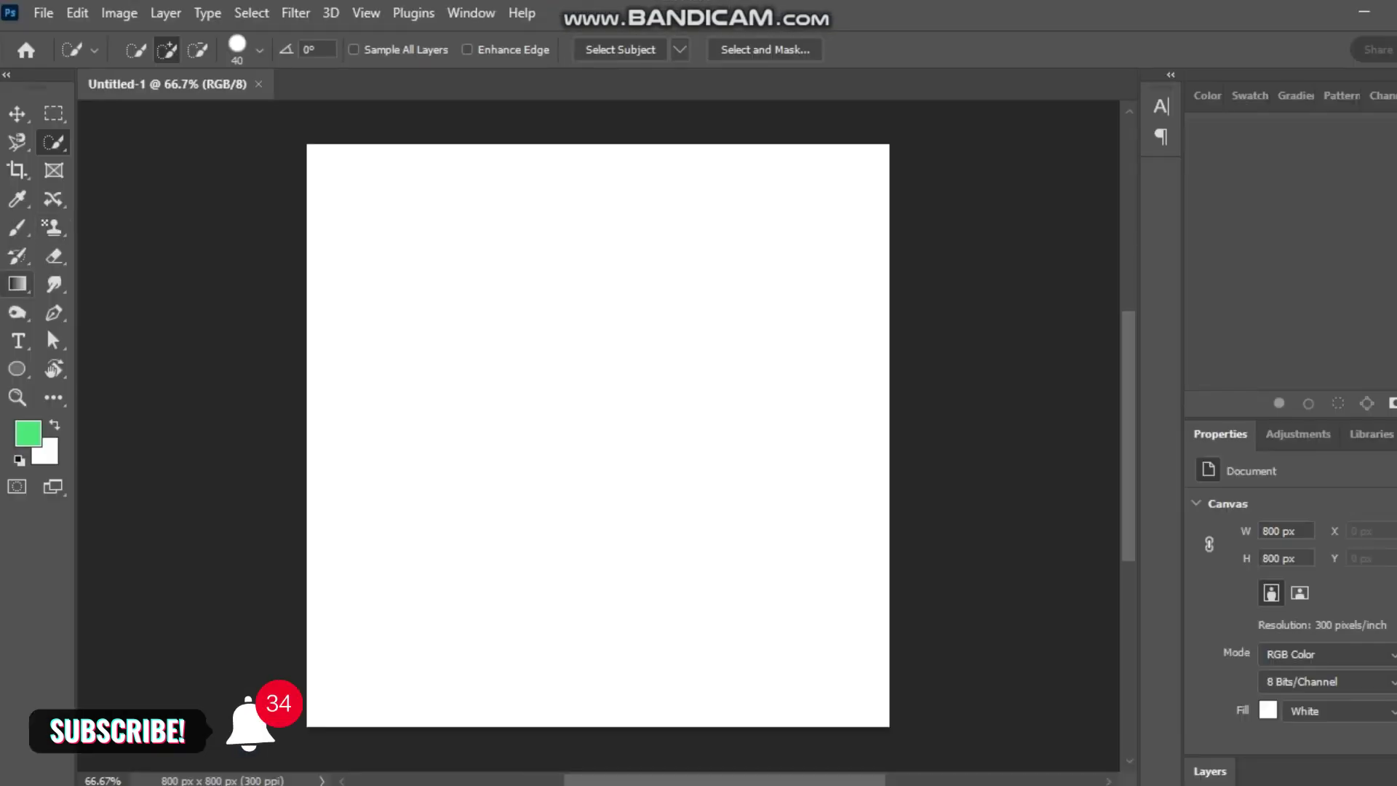
Type 'OT' in green Algerian 72 pt near the canvas top, fixing the keyboard language, and select it.
key("t")
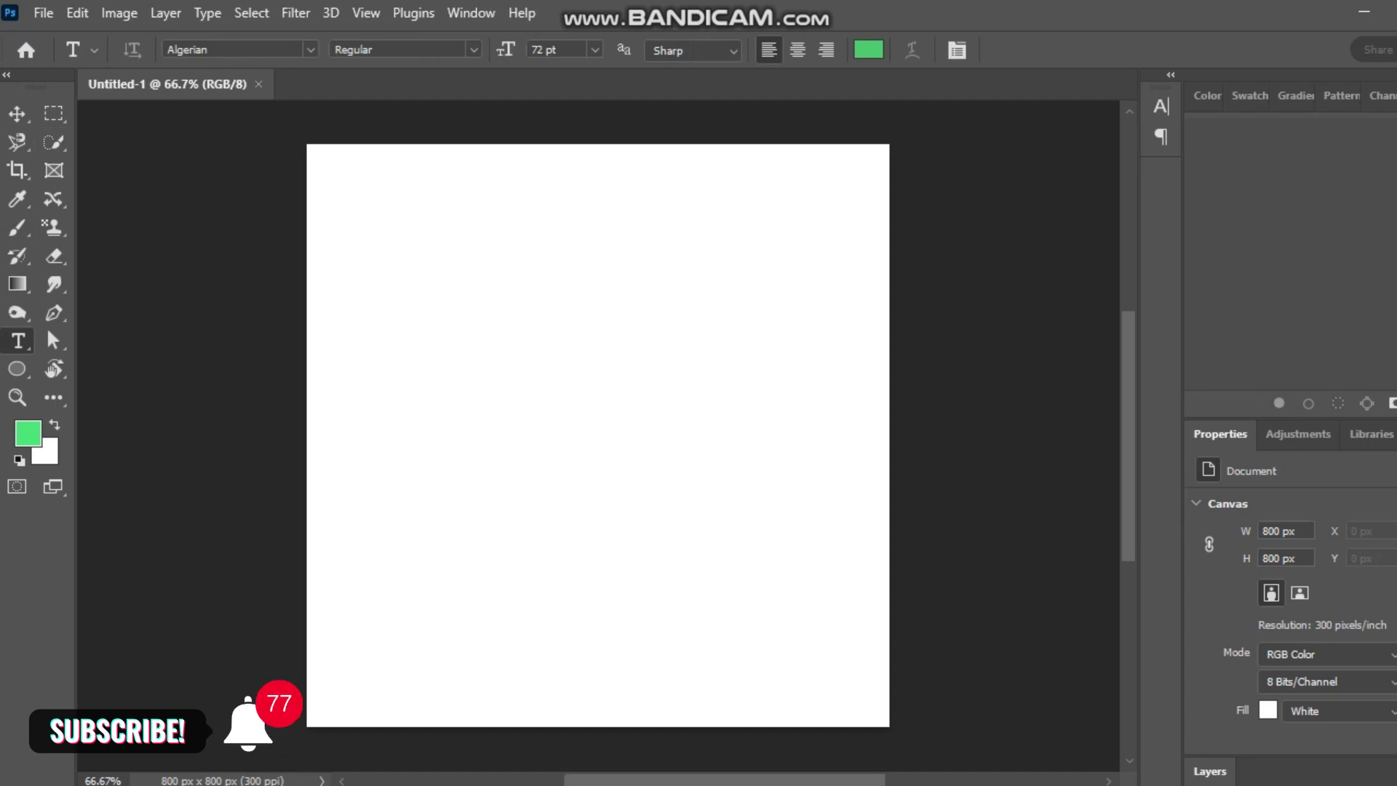
left_click(428, 349)
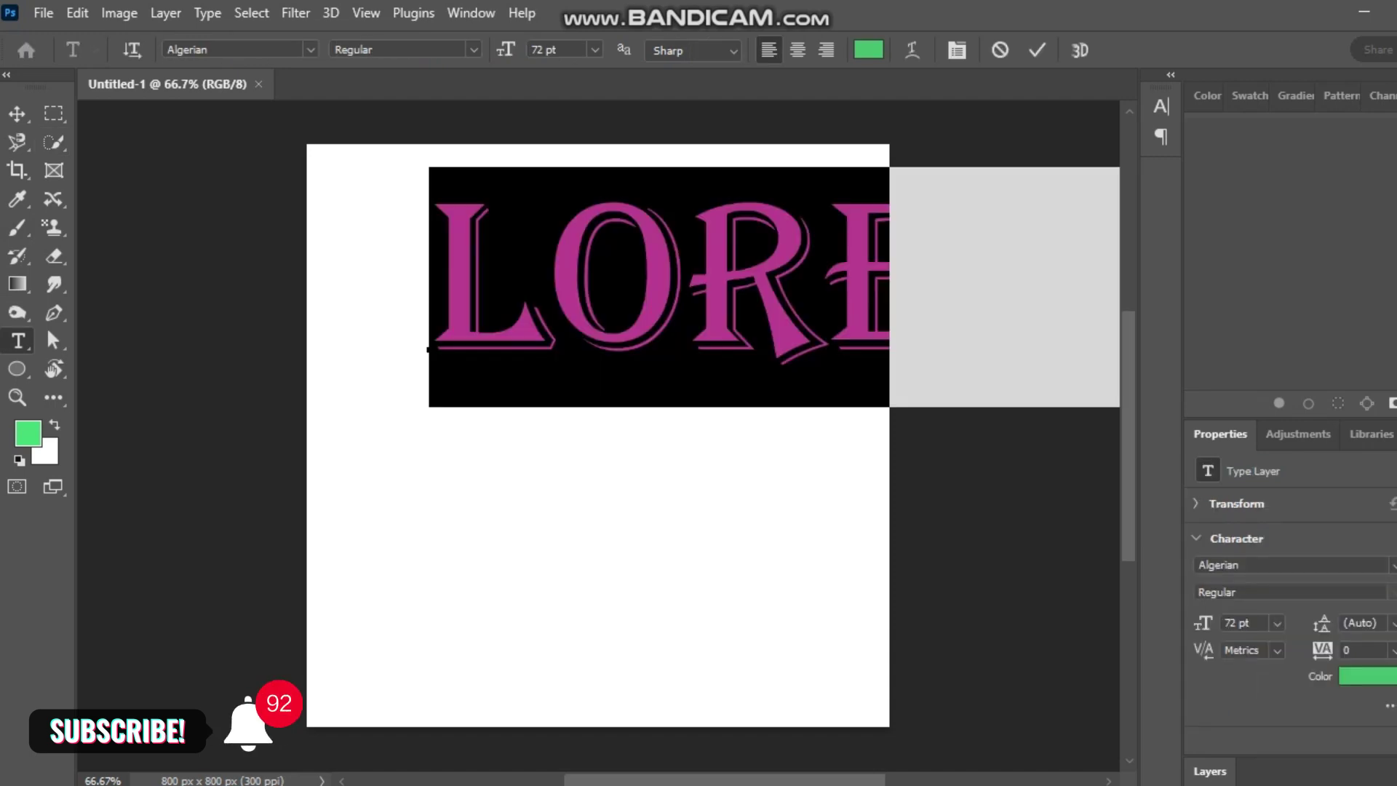
type("OT")
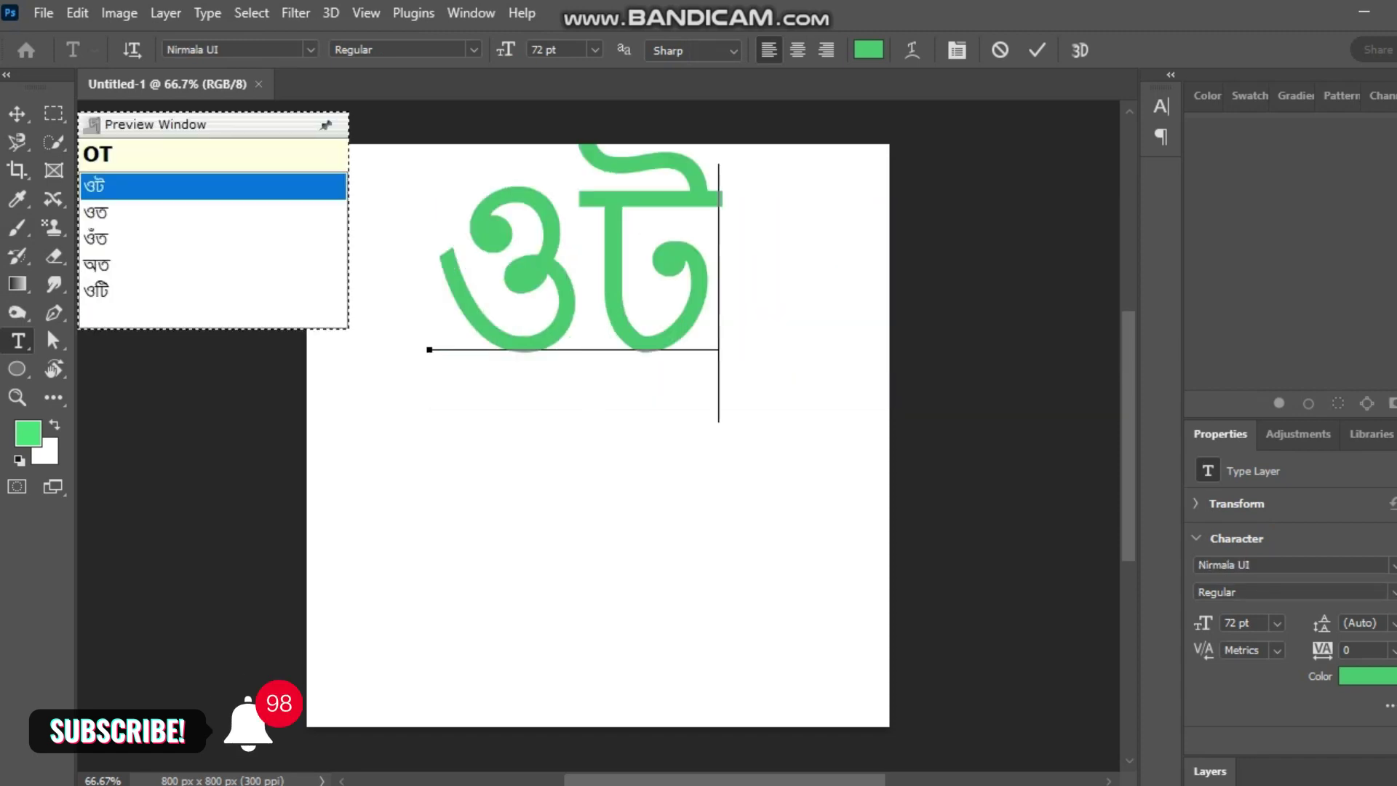
key("BackSpace")
key("BackSpace")
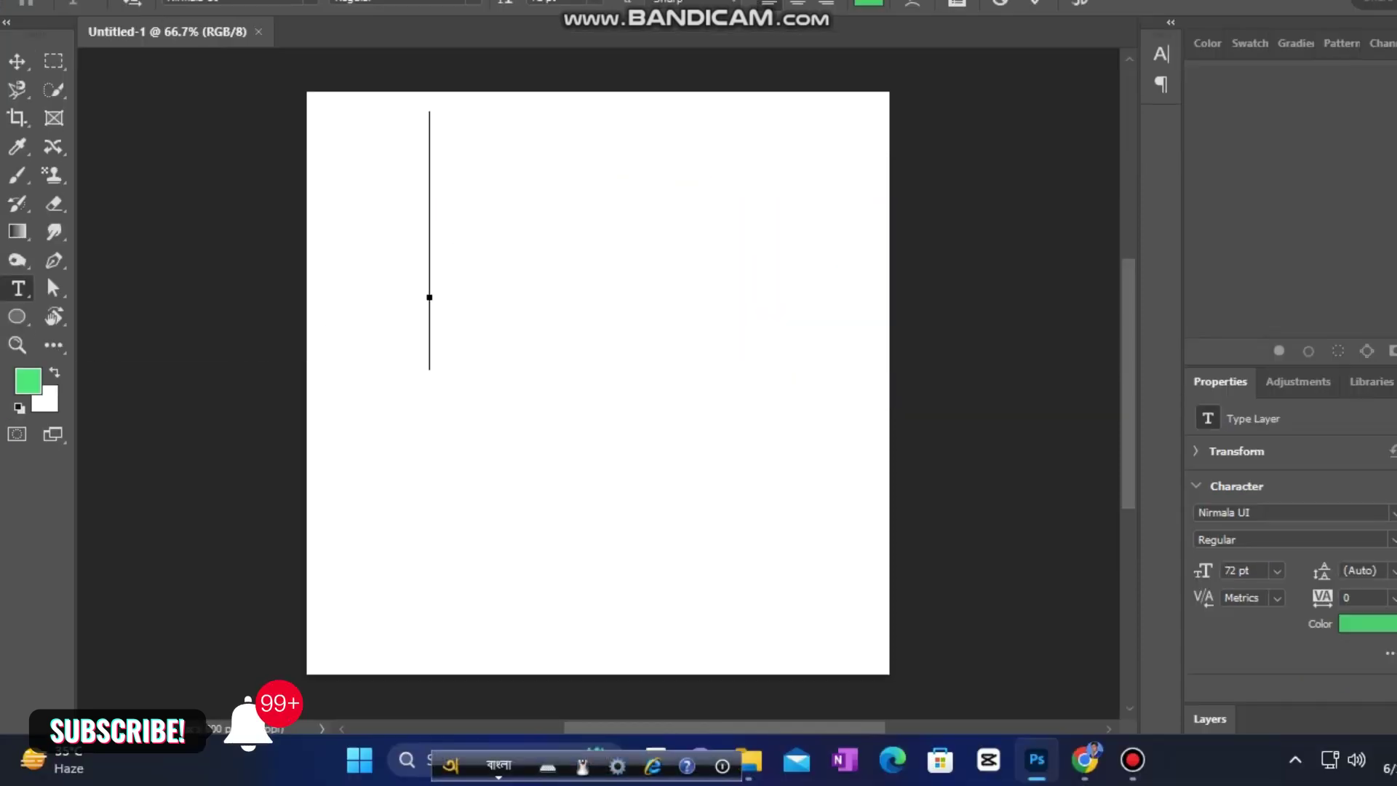
key("F12")
type("O")
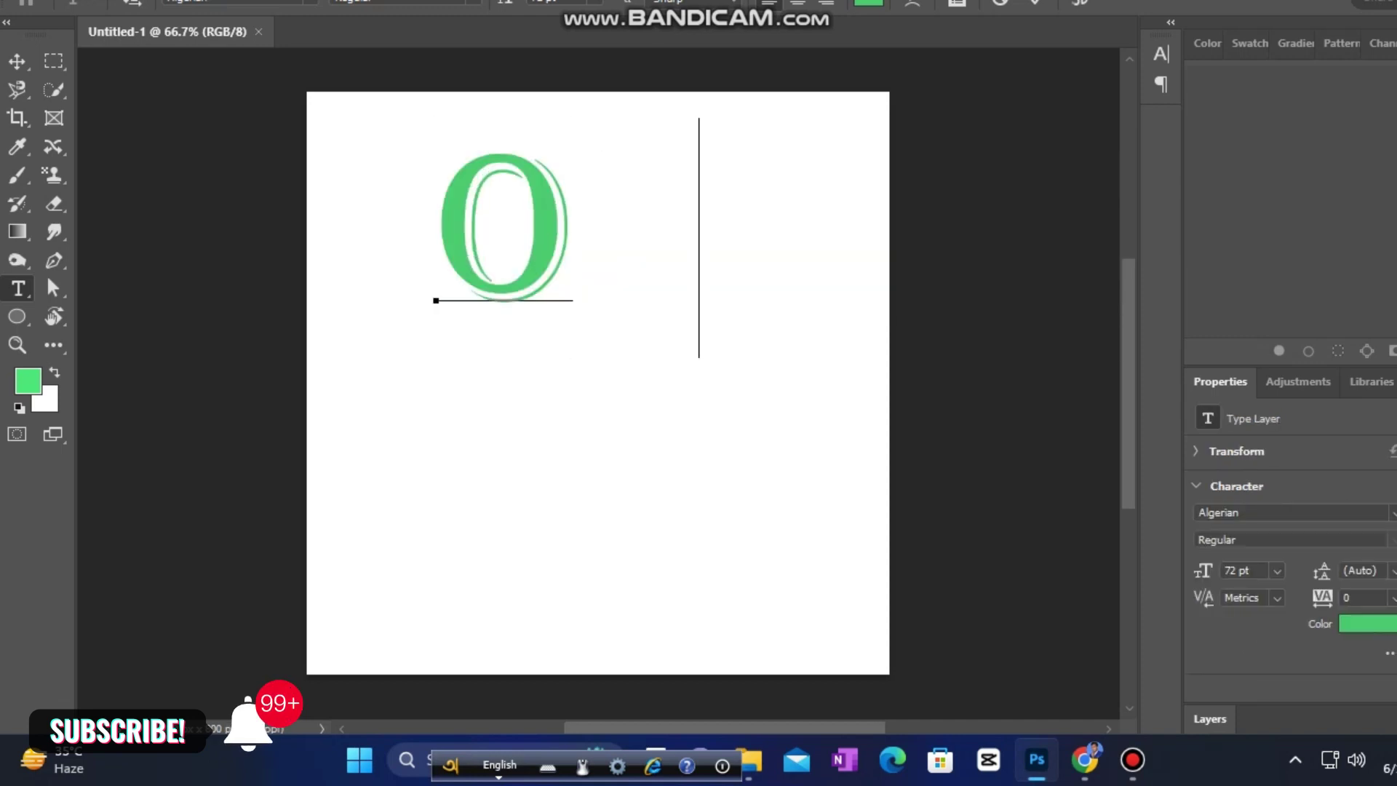
type("T")
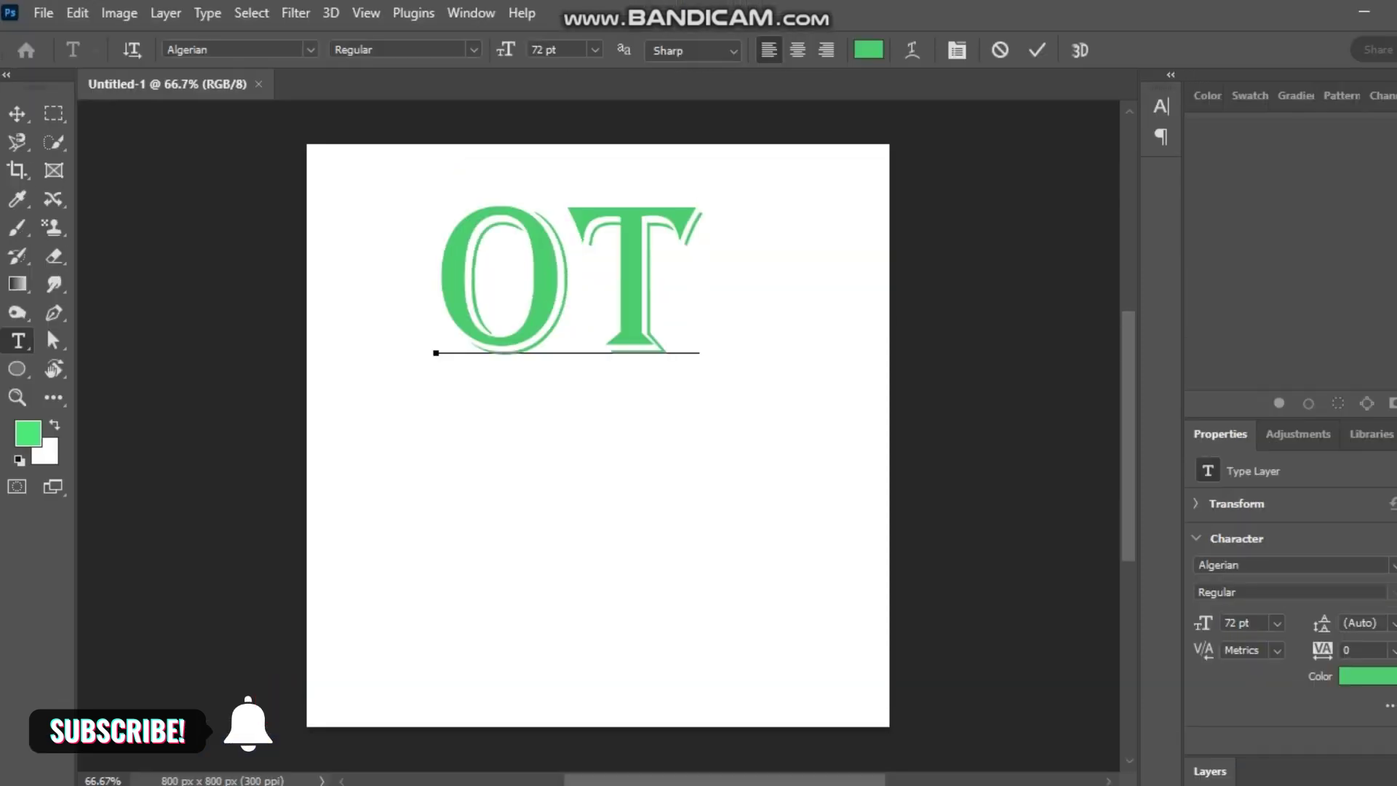
key("ctrl+a")
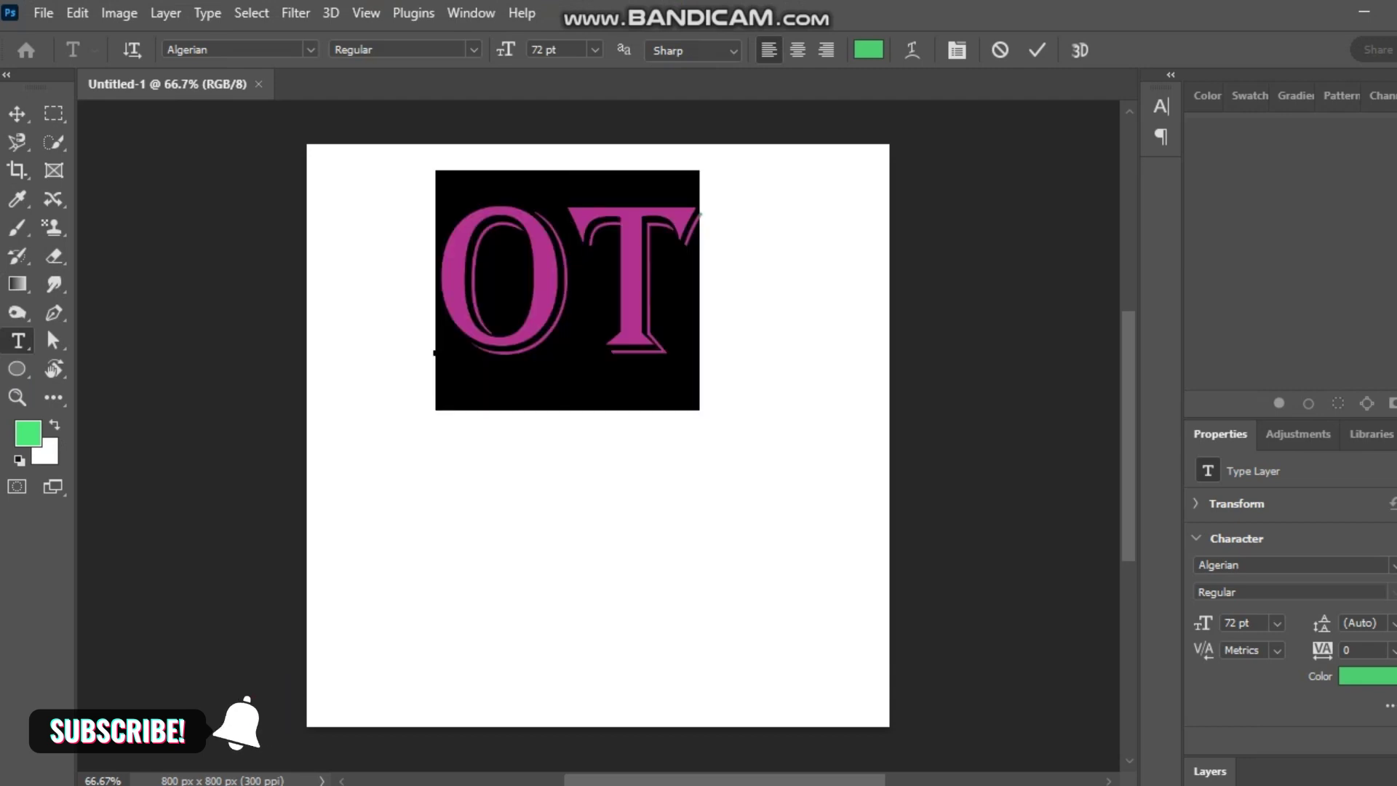
left_click(310, 50)
key("Down")
key("Down")
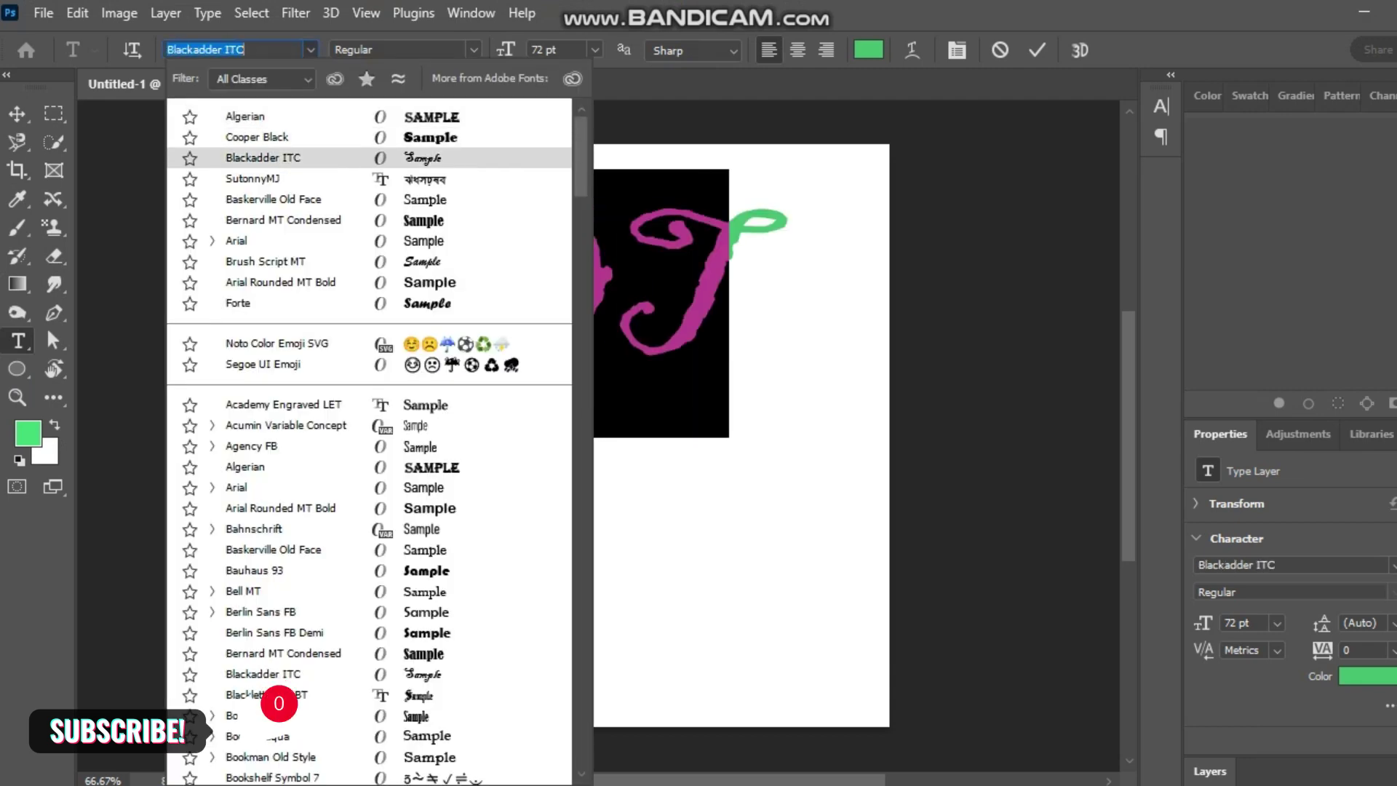
key("Down")
key("Down")
key("Down")
key("Down")
key("Down")
key("Down")
key("Up")
key("Up")
key("Return")
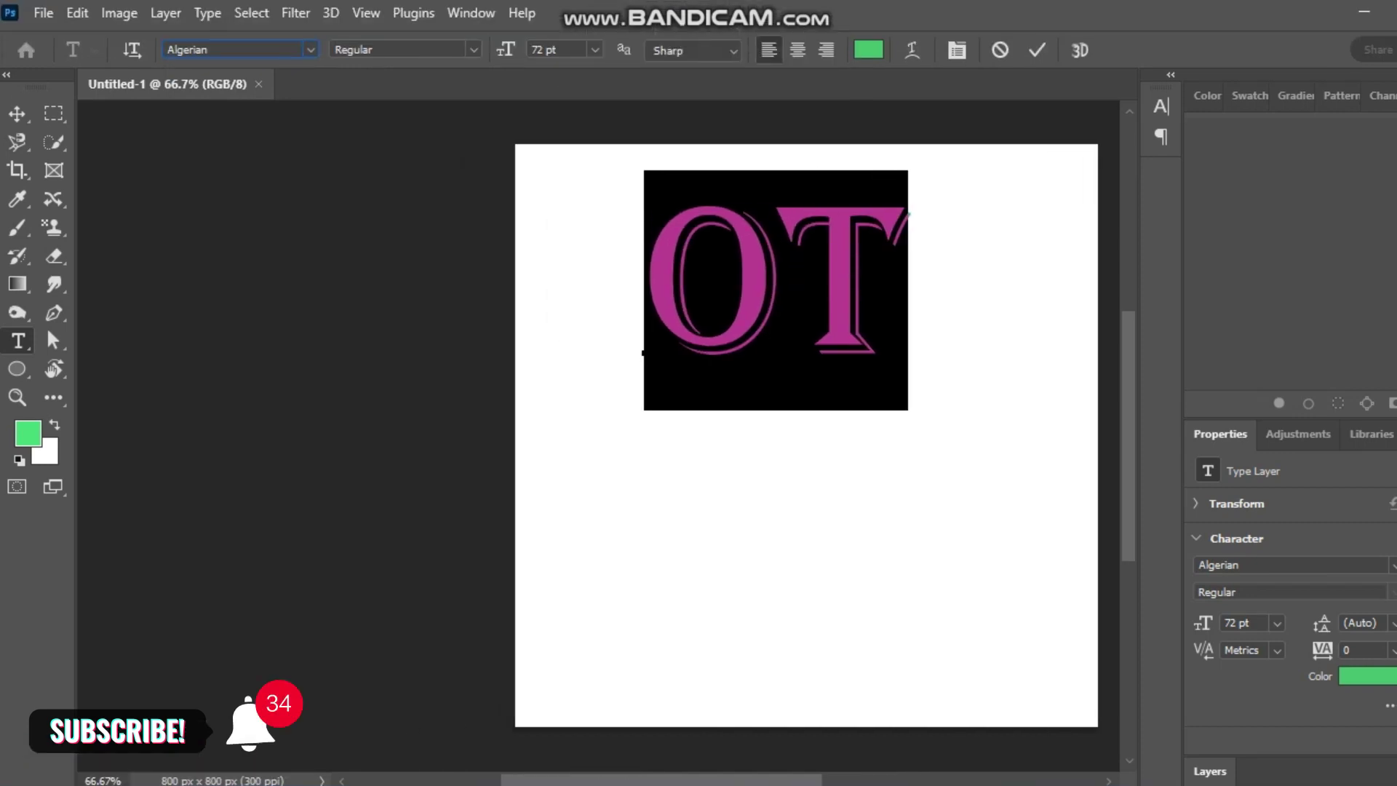
key("alt+Down")
key("Up")
key("Up")
key("Up")
key("Down")
key("Down")
key("Down")
key("Up")
key("Up")
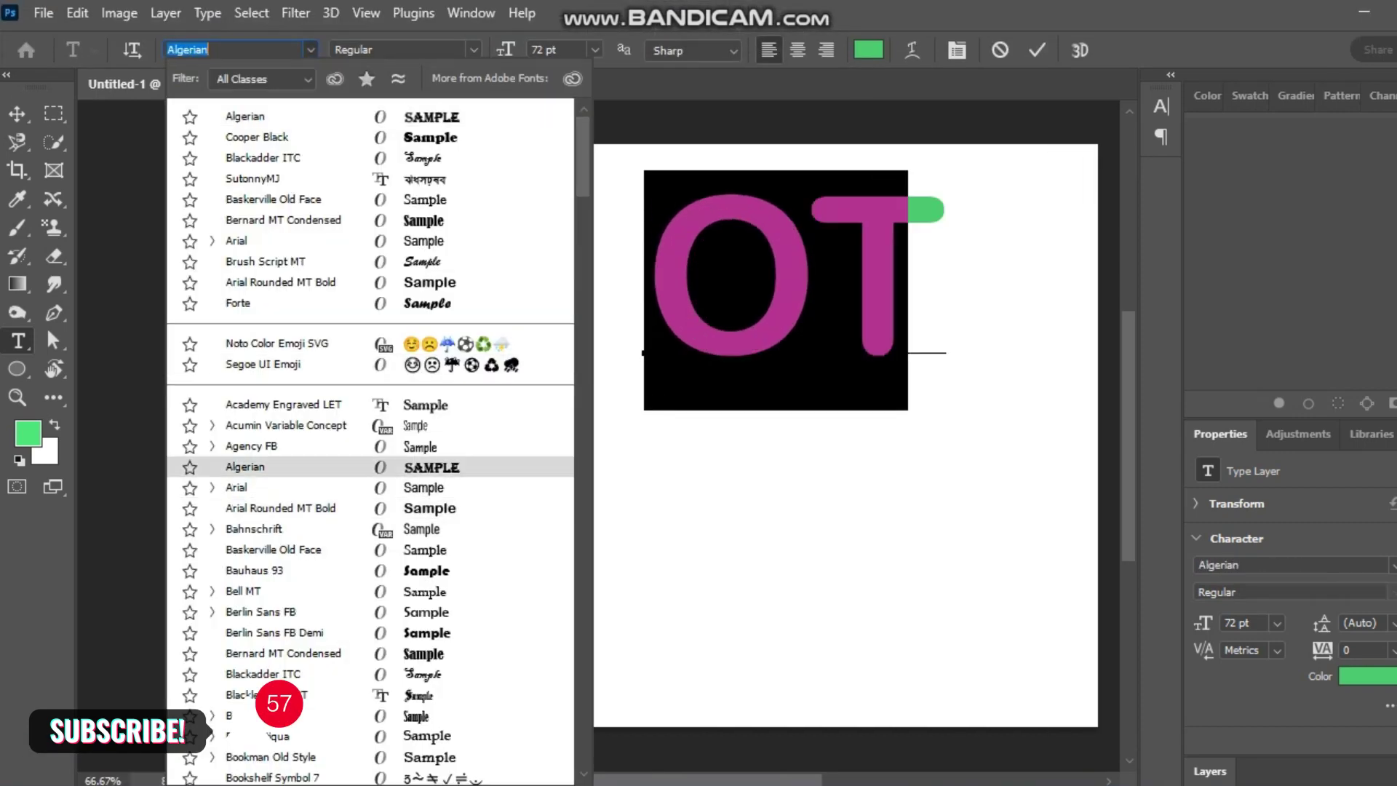
key("Up")
key("Up")
key("Up")
key("Up")
key("Up")
key("Up")
key("Down")
key("Down")
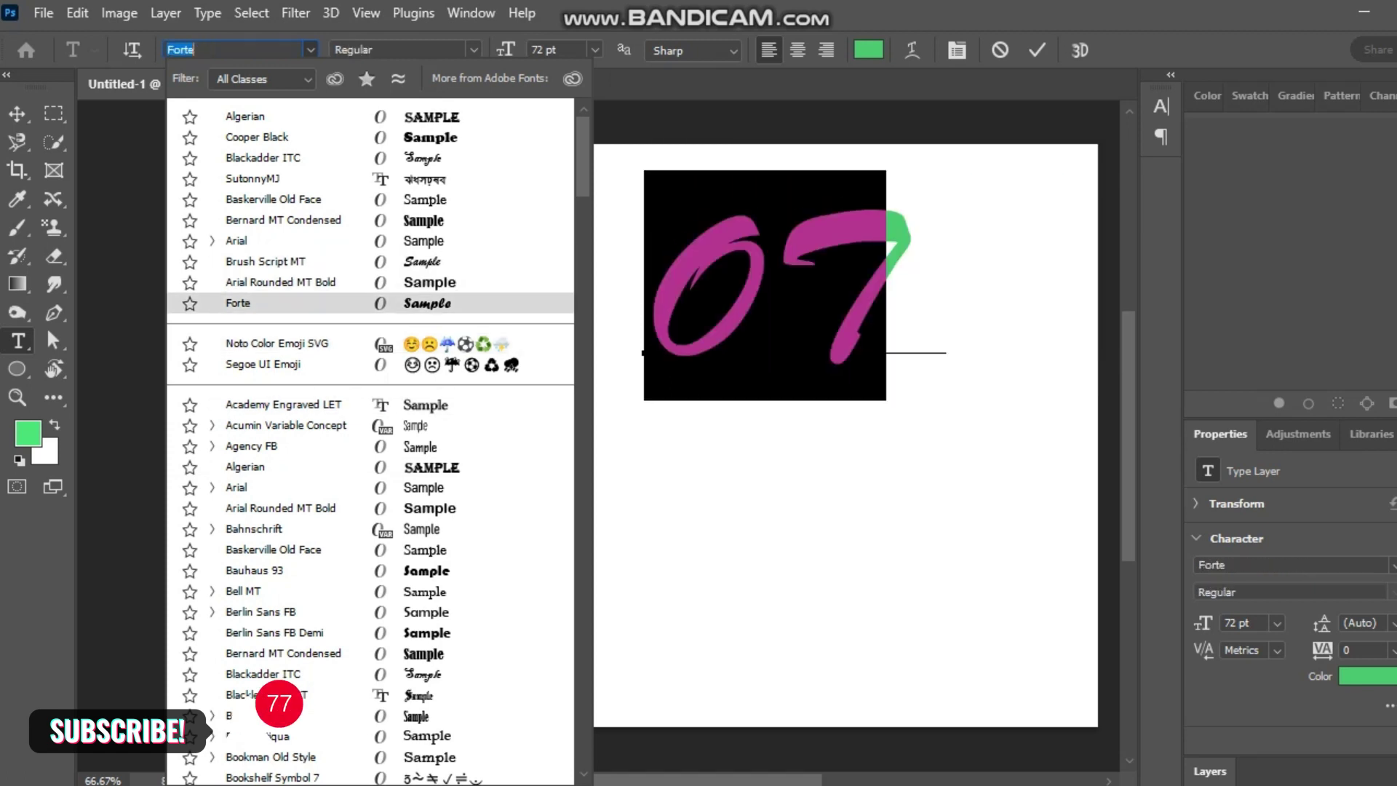
key("Down")
key("Down")
key("Down")
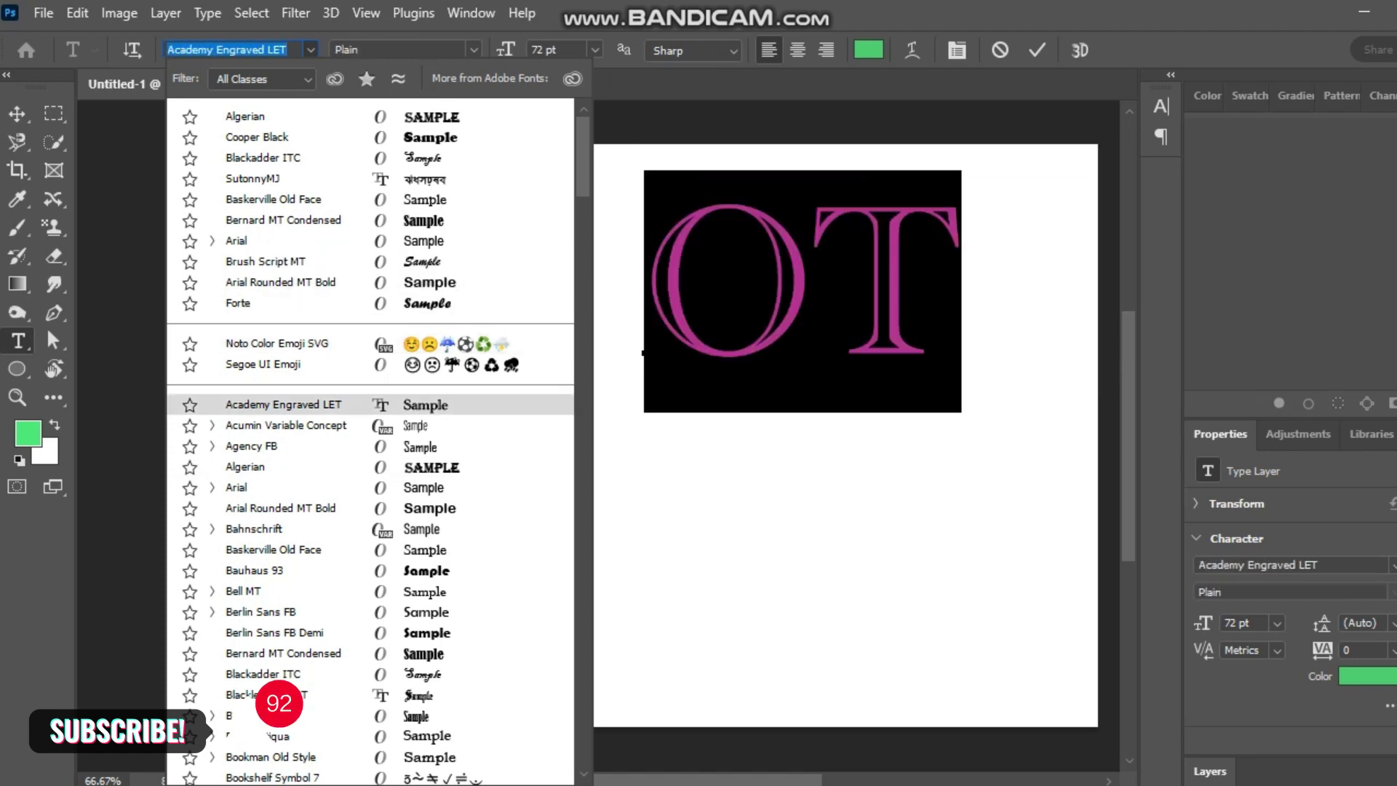
key("Down")
key("Down")
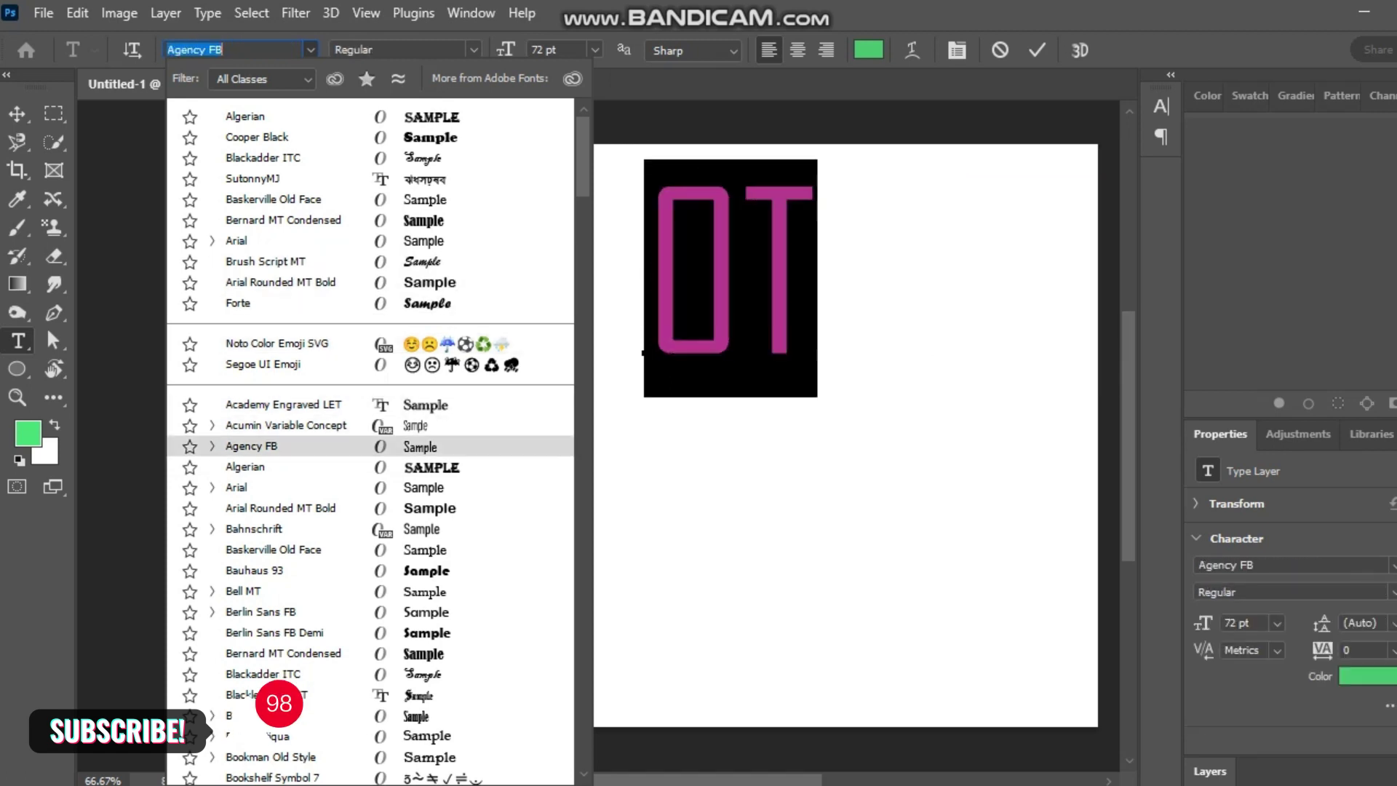
key("Down")
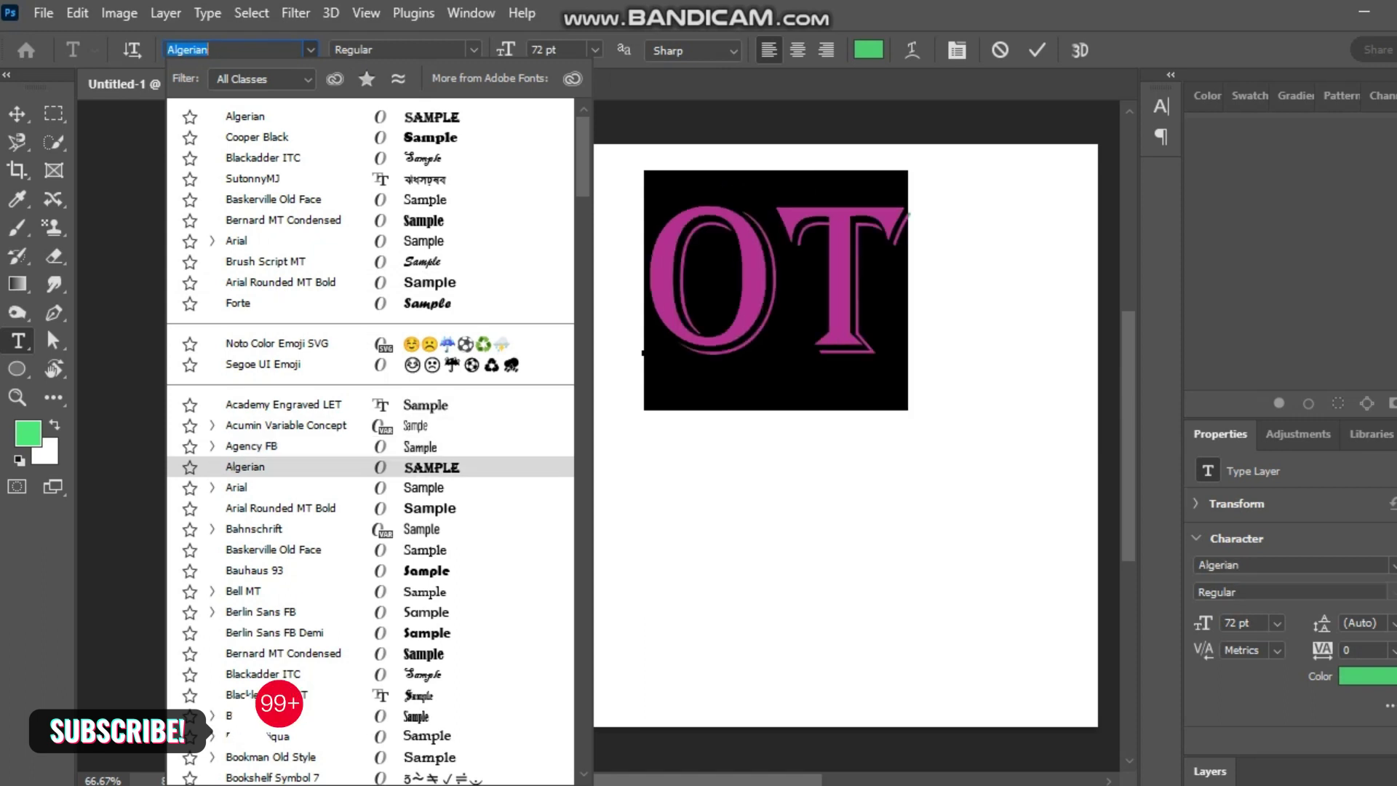
key("Return")
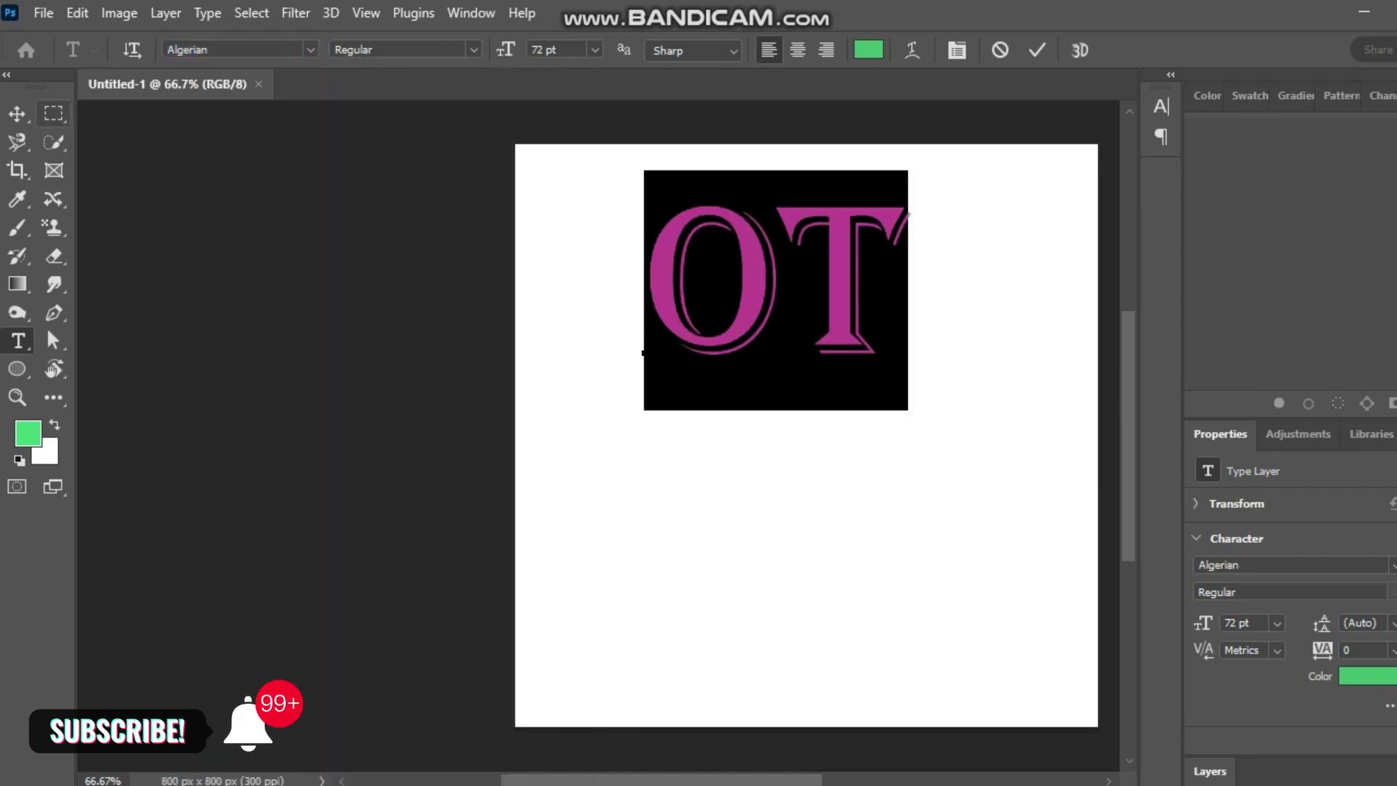
Shift the OT text slightly left on the canvas.
left_click(17, 114)
left_click_drag(691, 294, 644, 295)
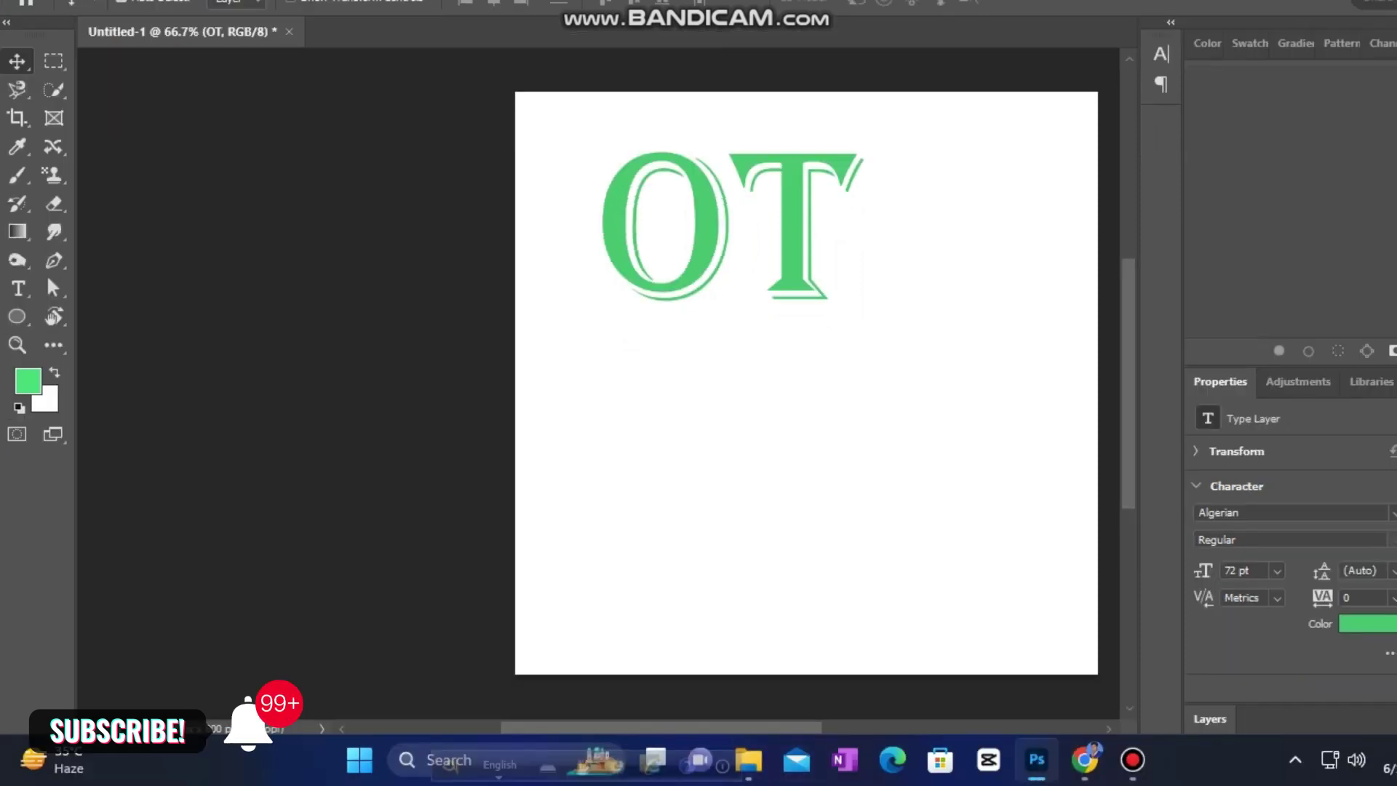
scroll(727, 382, "right", 2)
scroll(727, 382, "right", 1)
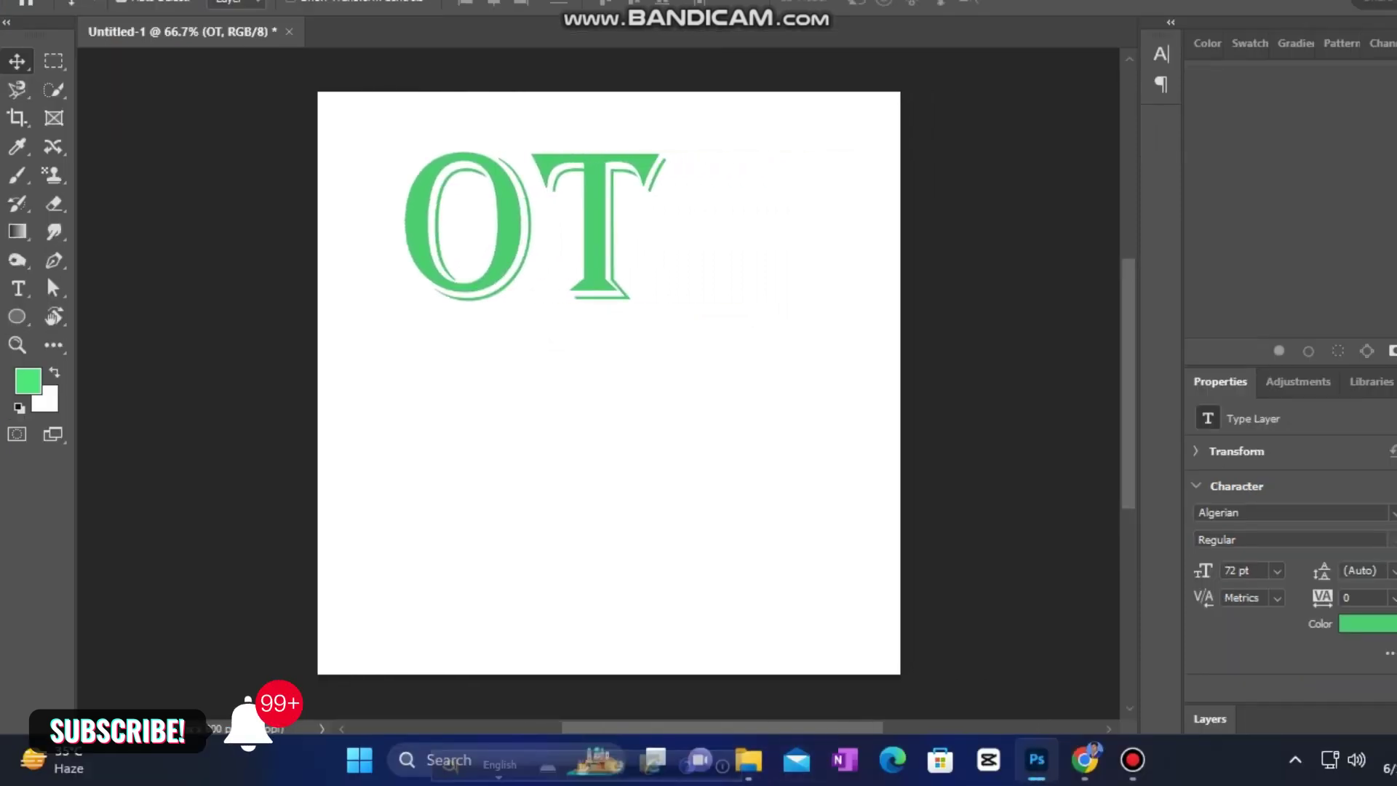
Scale the OT text up to about 132 pt with Free Transform.
key("ctrl+t")
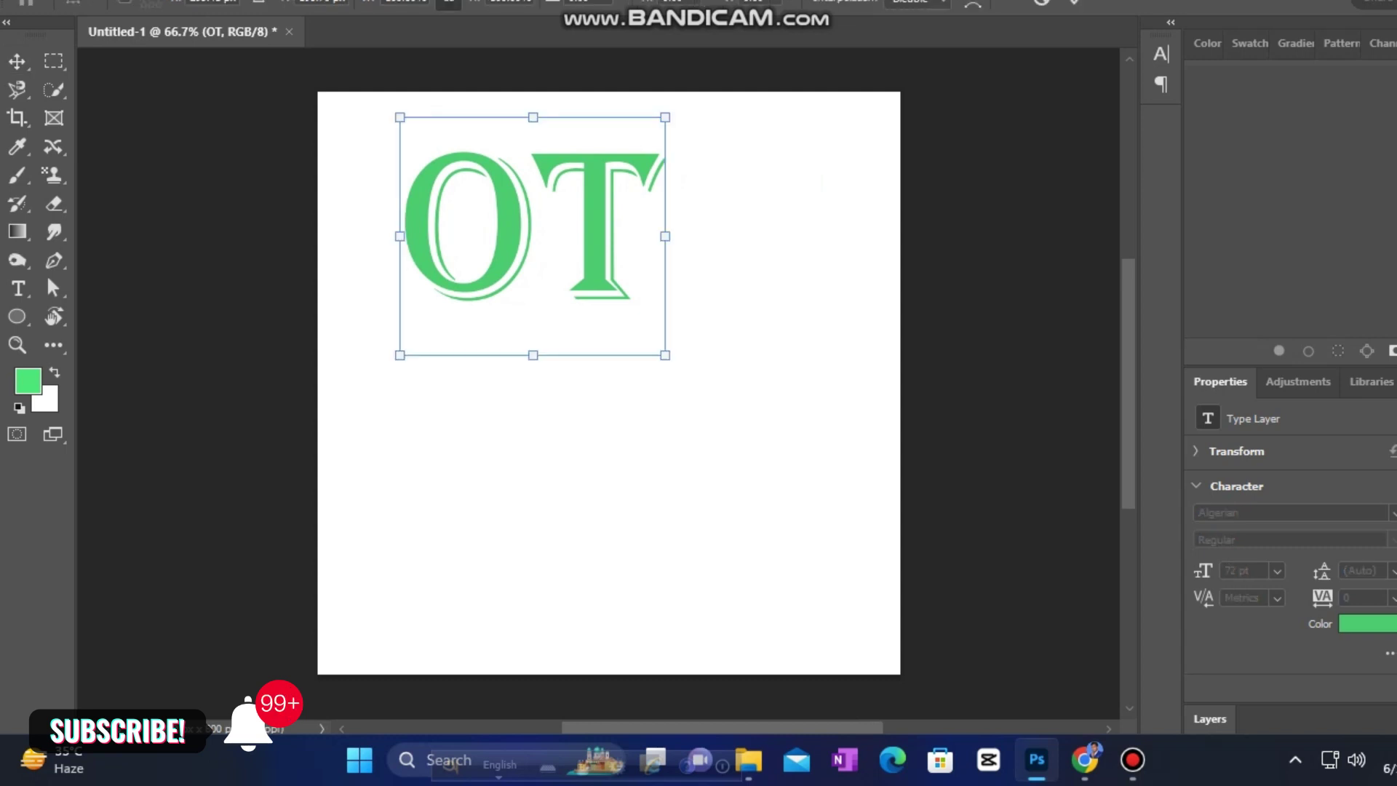
left_click_drag(665, 355, 779, 461)
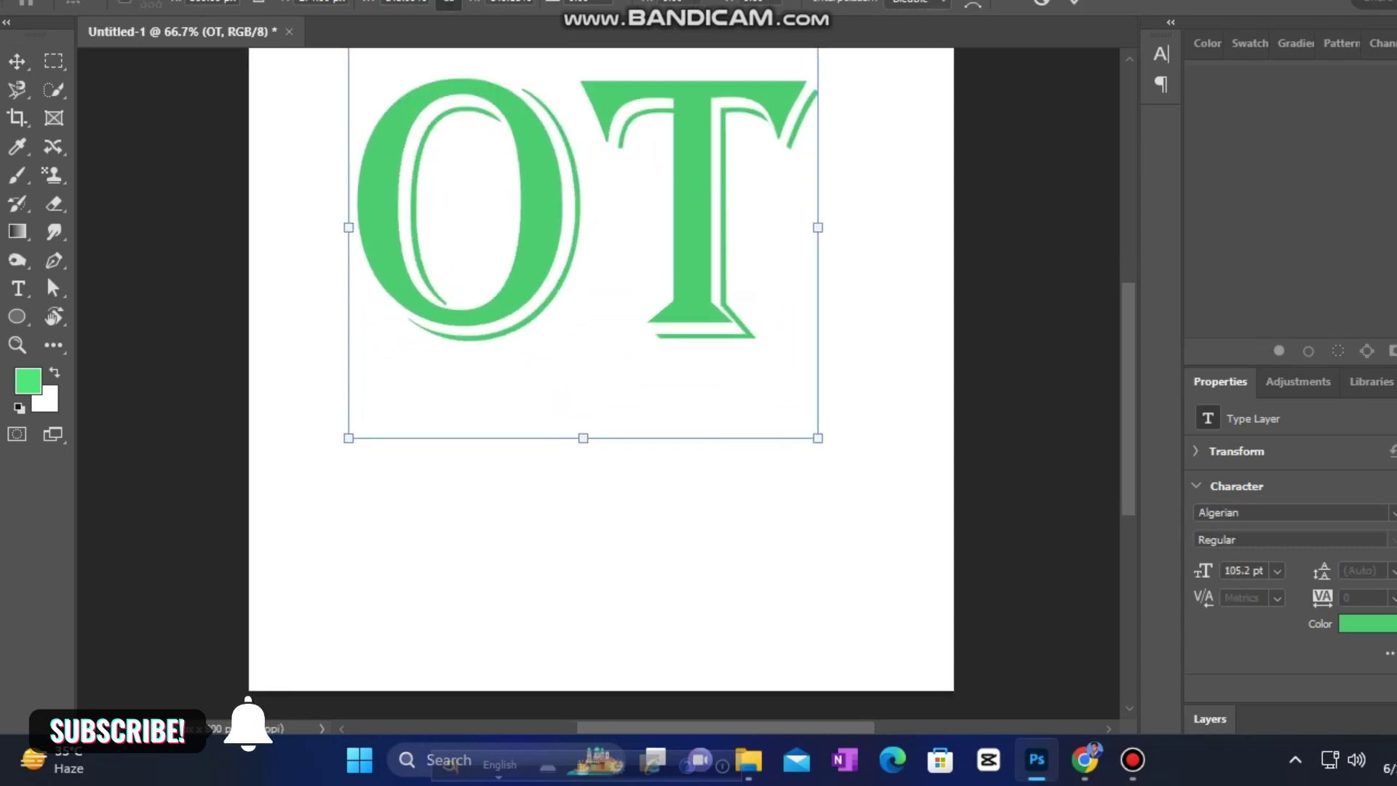
left_click_drag(399, 465, 323, 534)
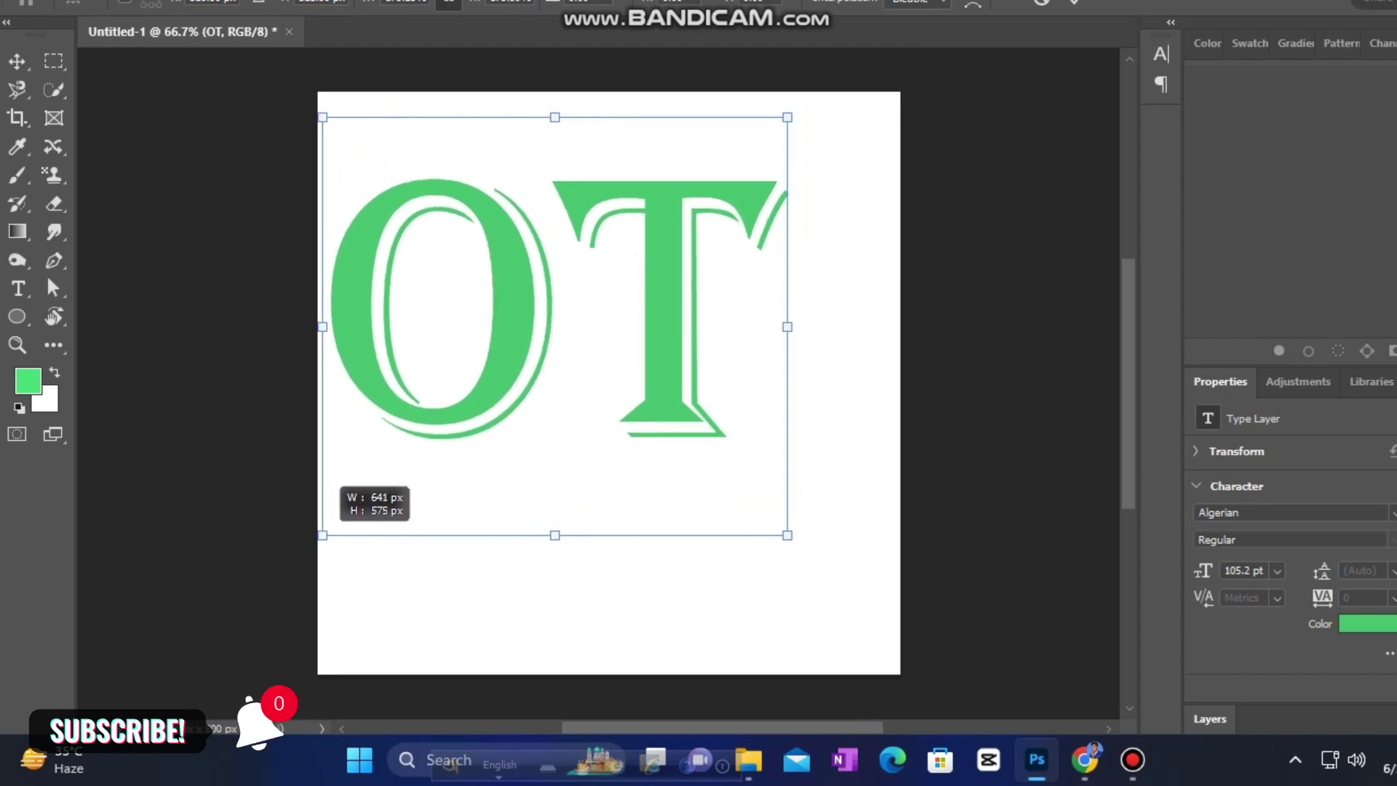
left_click_drag(322, 535, 318, 539)
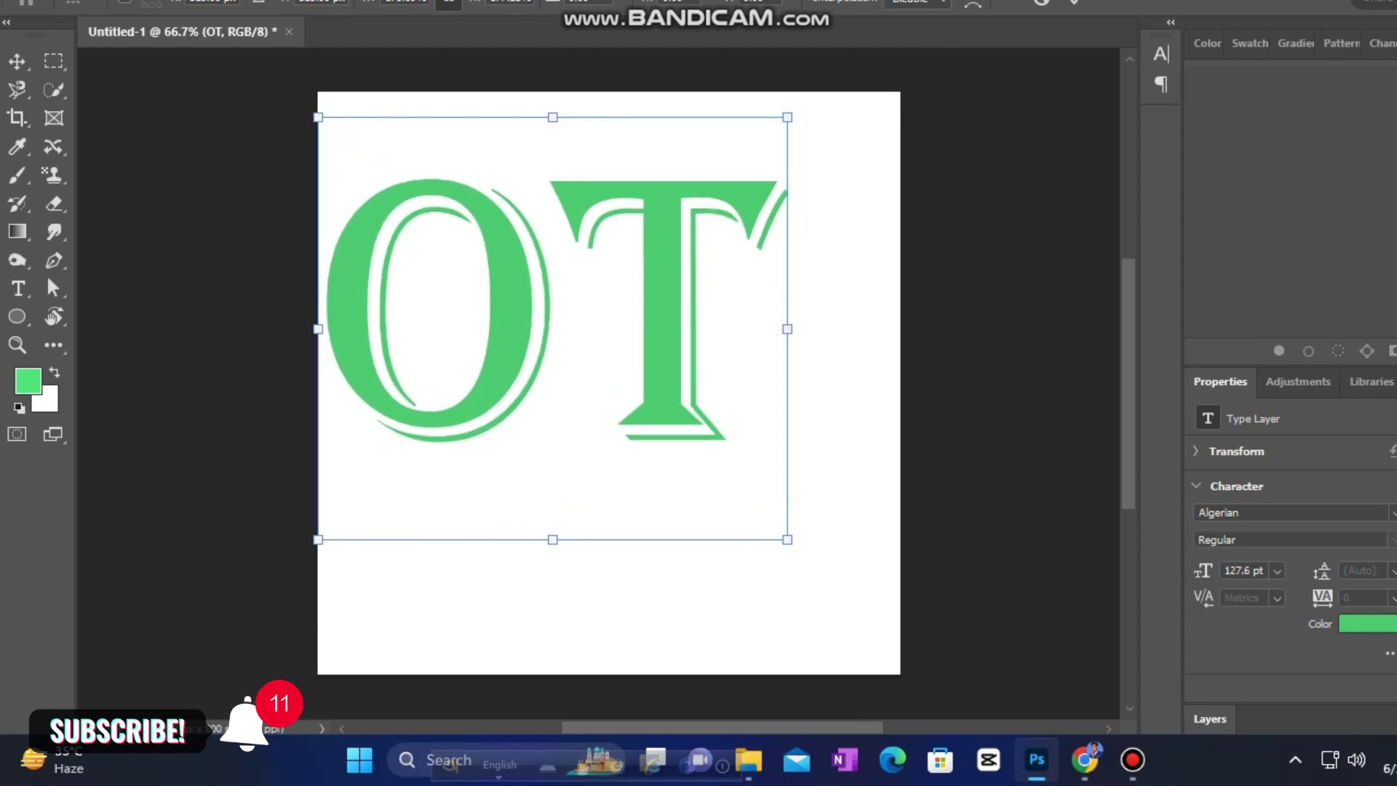
left_click_drag(787, 539, 805, 555)
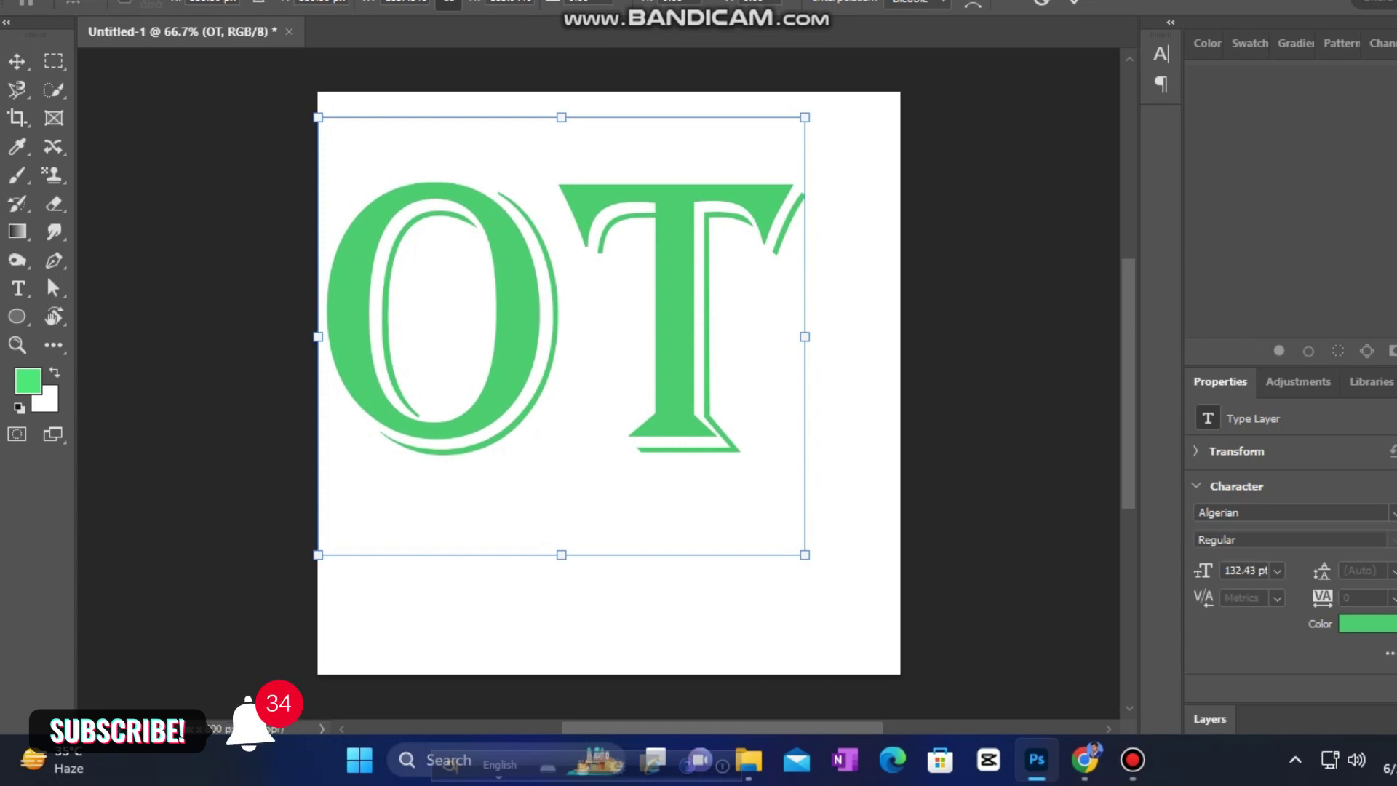
Fine-tune the enlarged OT text's position and commit the transform.
left_click_drag(520, 237, 520, 265)
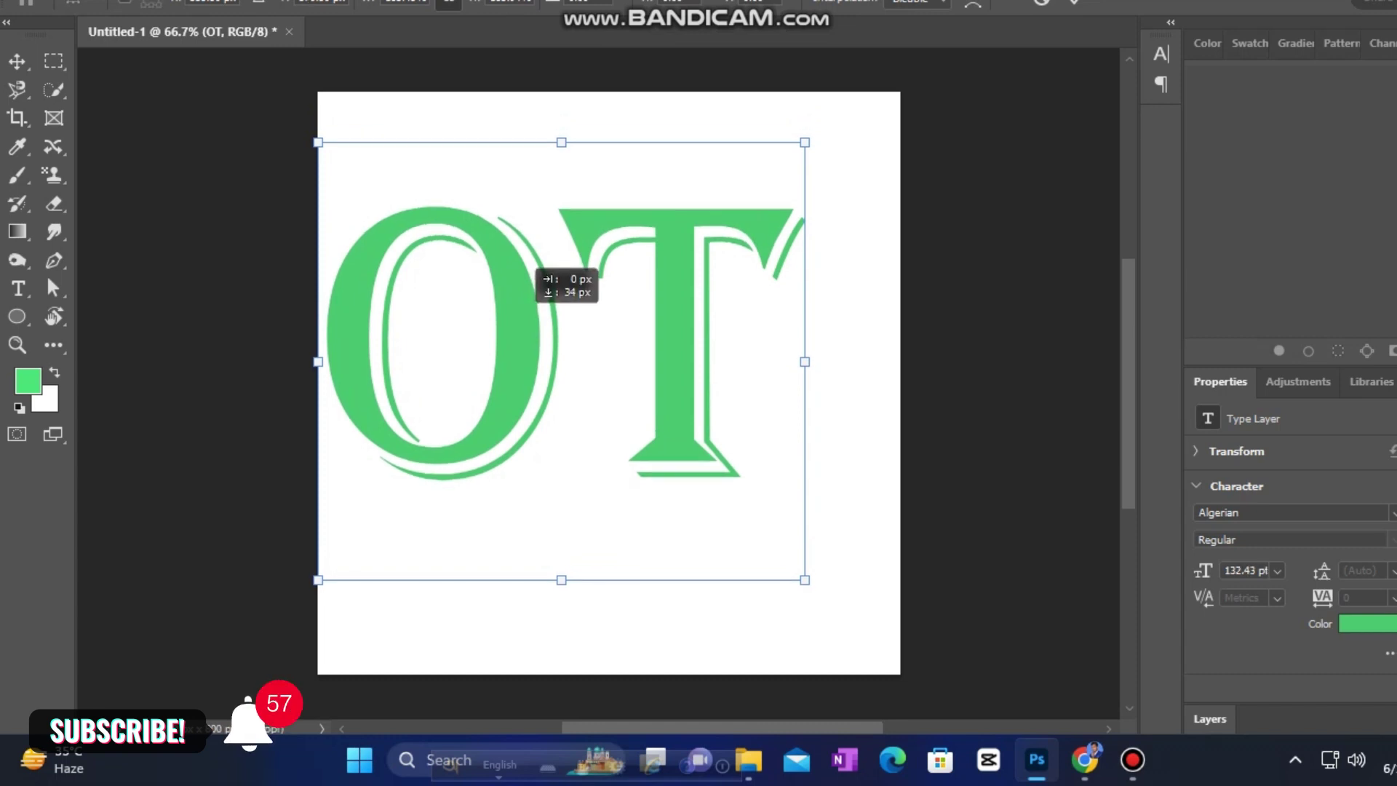
scroll(605, 507, "up", 2)
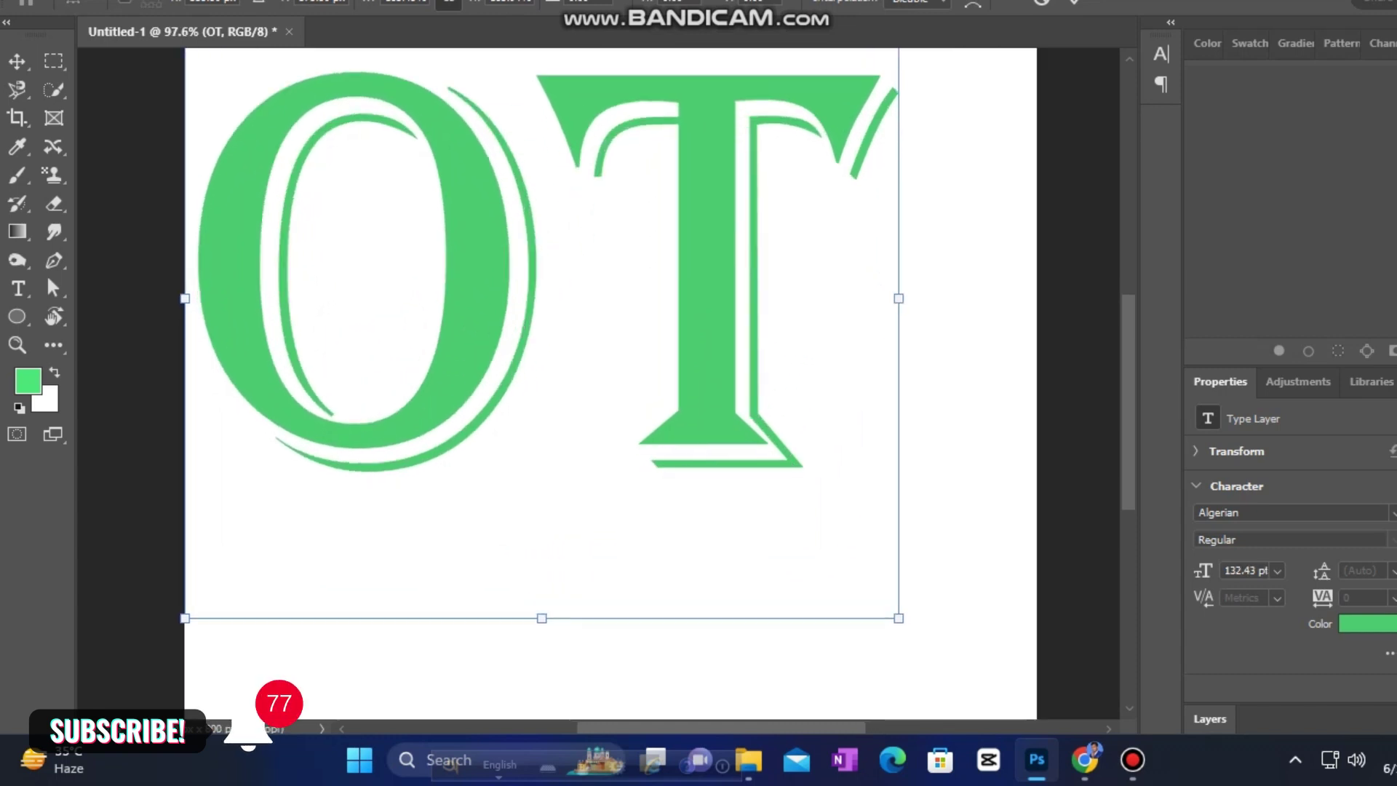
left_click_drag(492, 277, 499, 280)
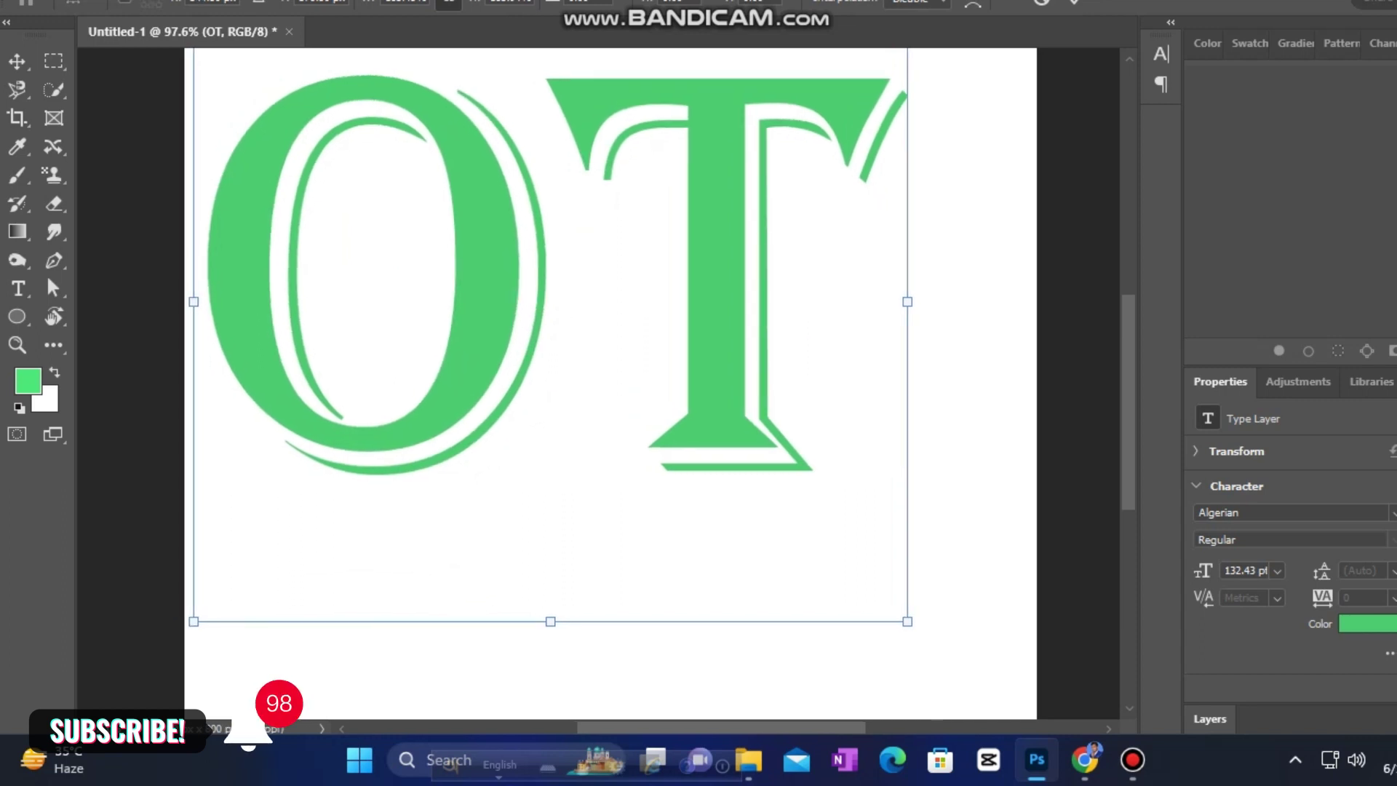
scroll(640, 428, "down", 2)
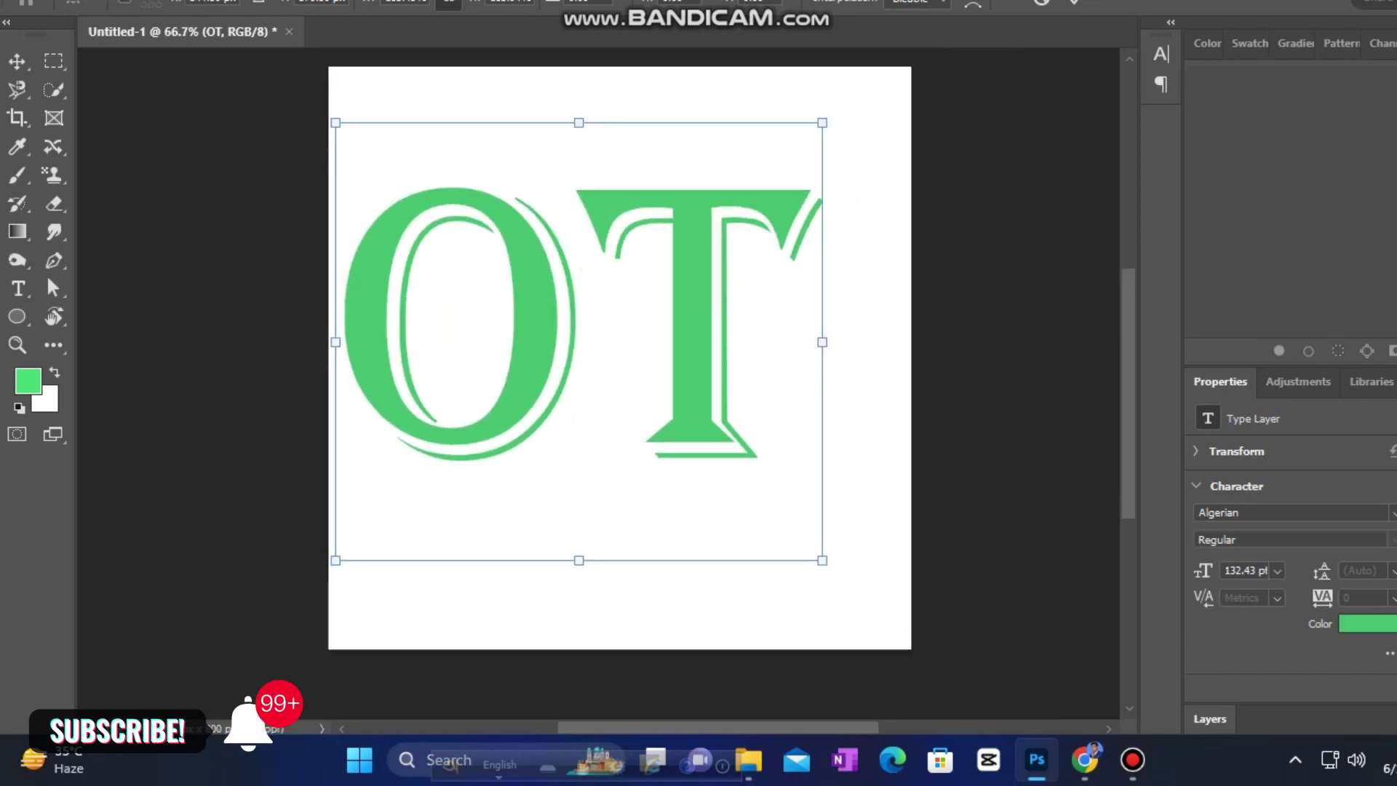
left_click_drag(541, 327, 545, 320)
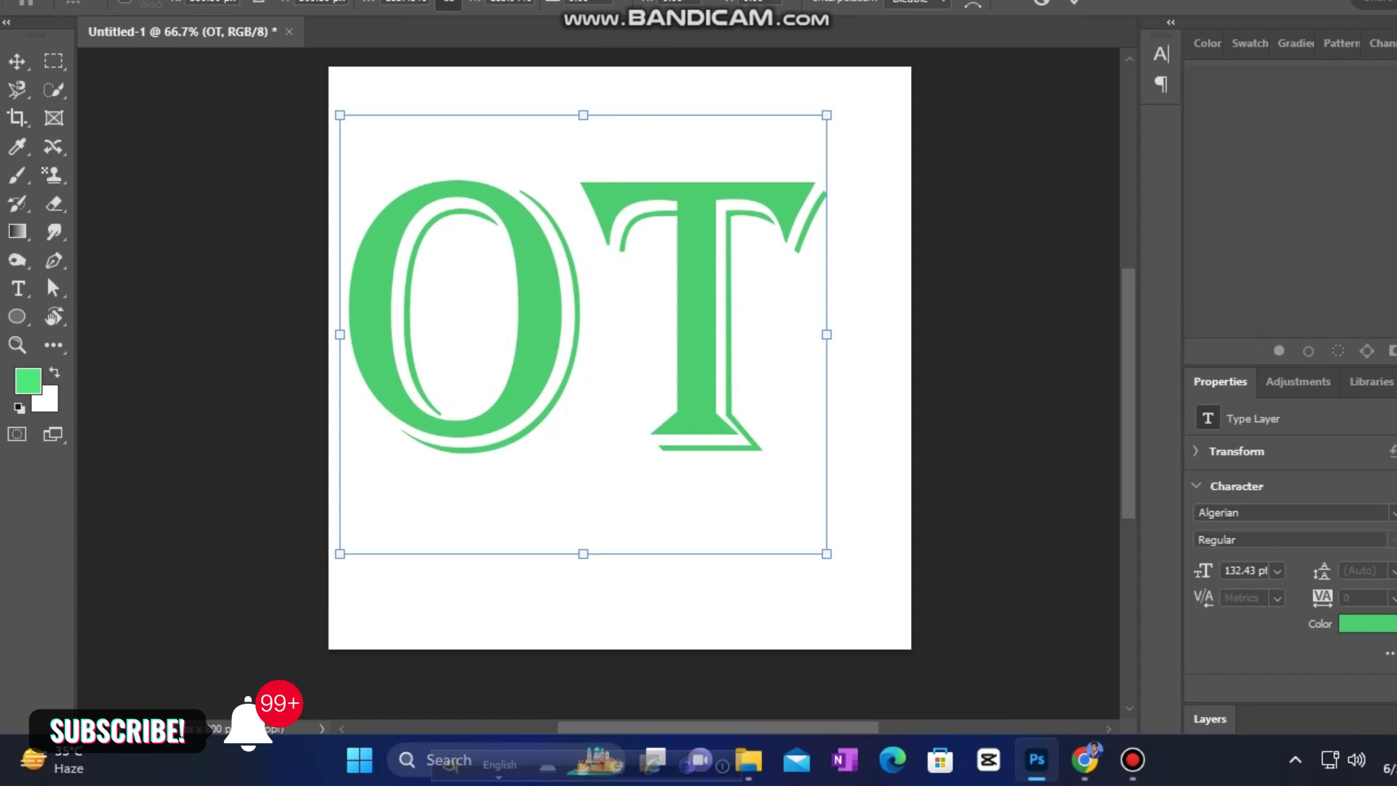
left_click_drag(546, 320, 545, 311)
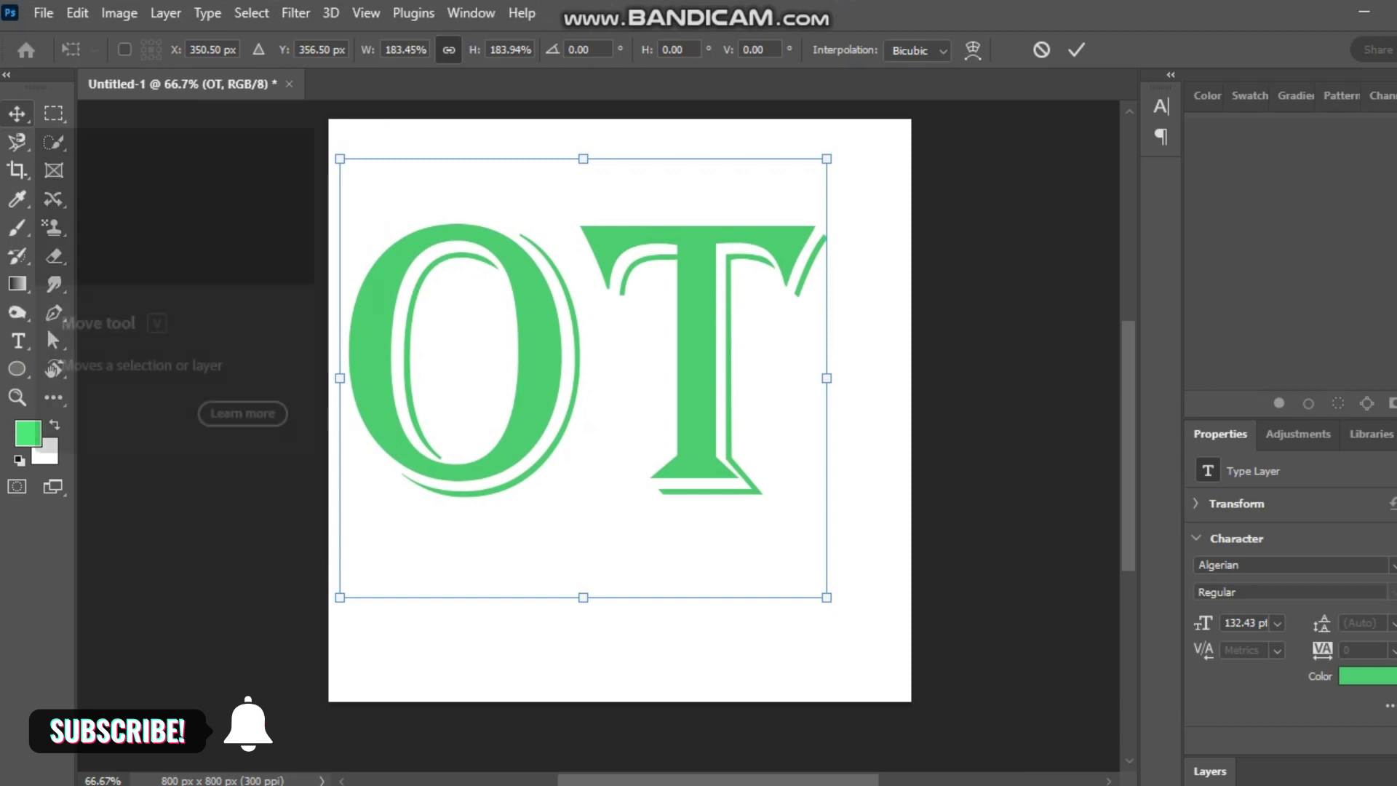
key("Return")
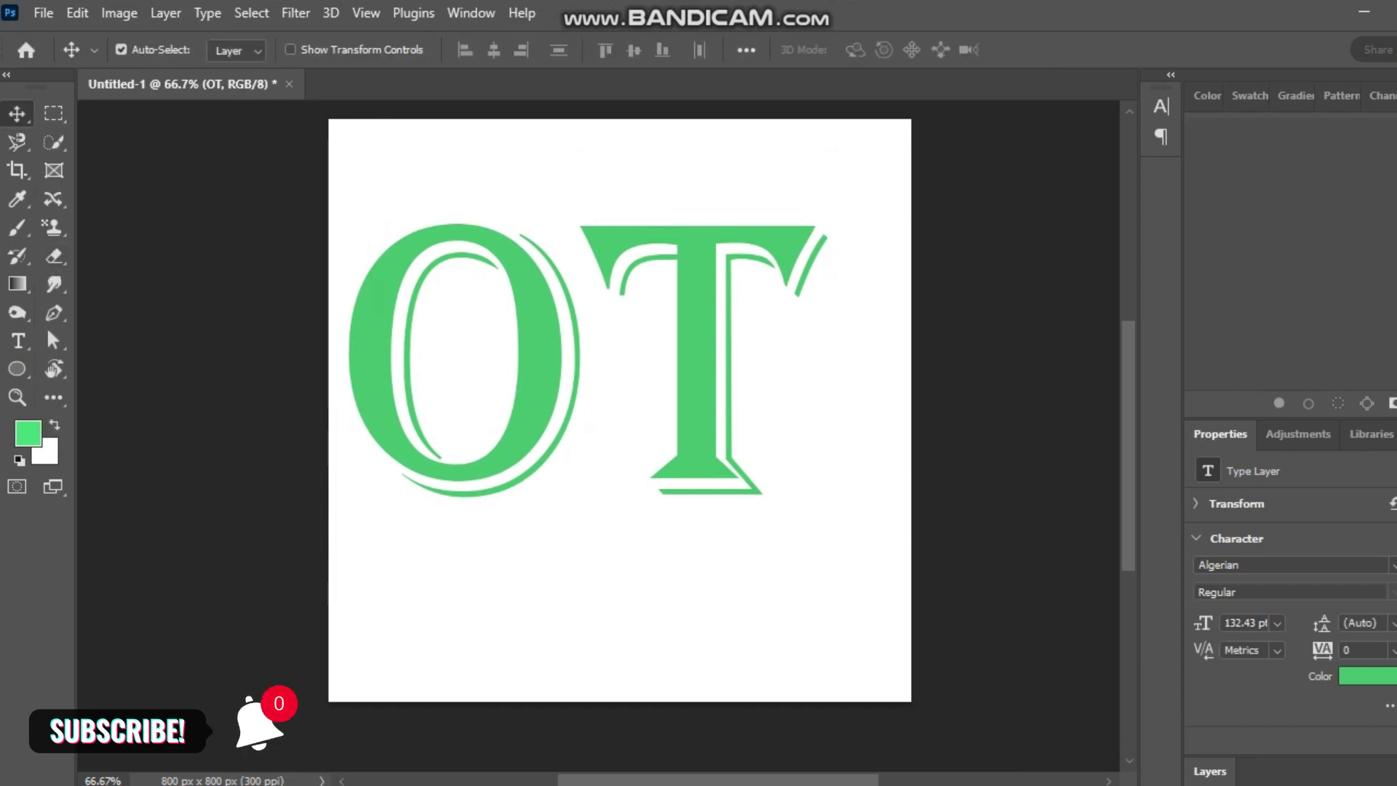
Recolour the OT text from green to pure black #000000.
key("Return")
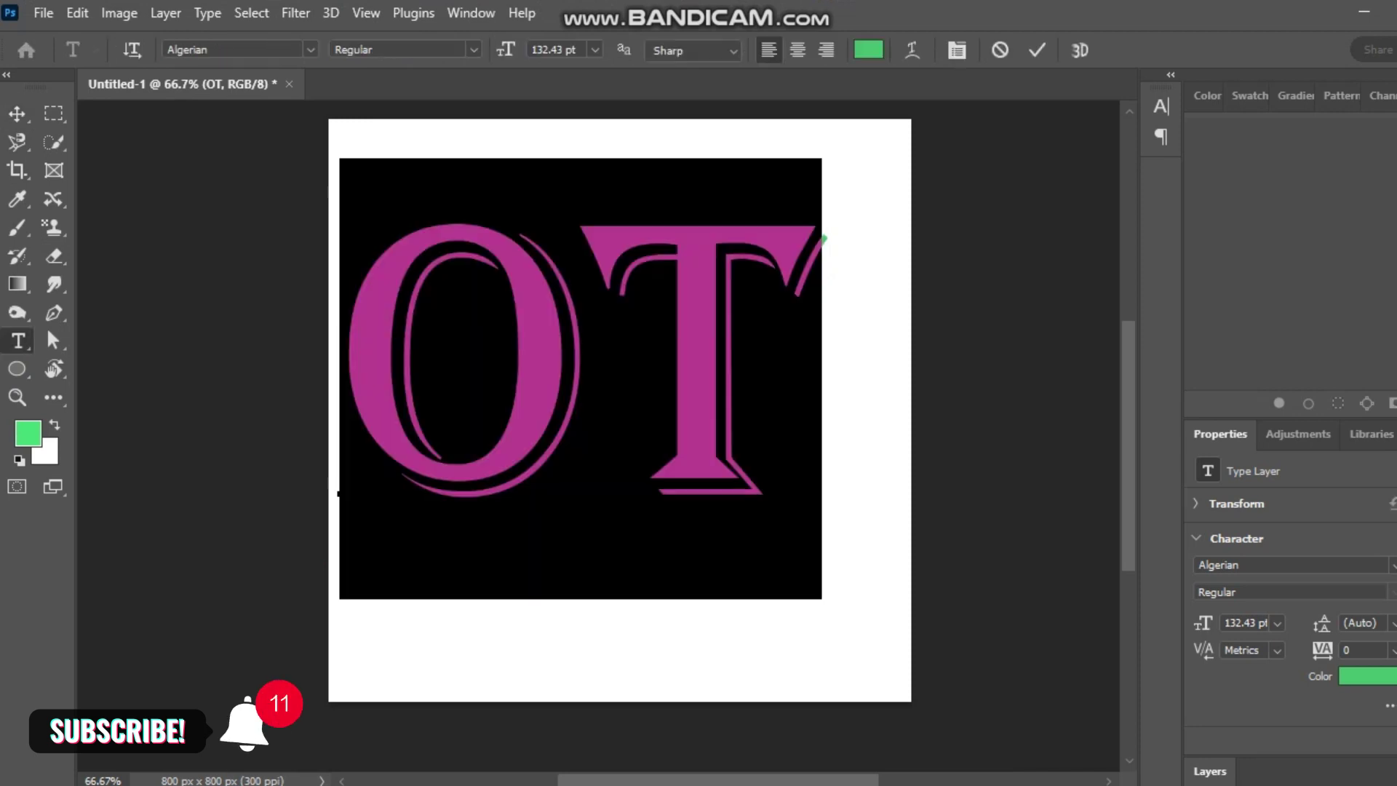
left_click(868, 49)
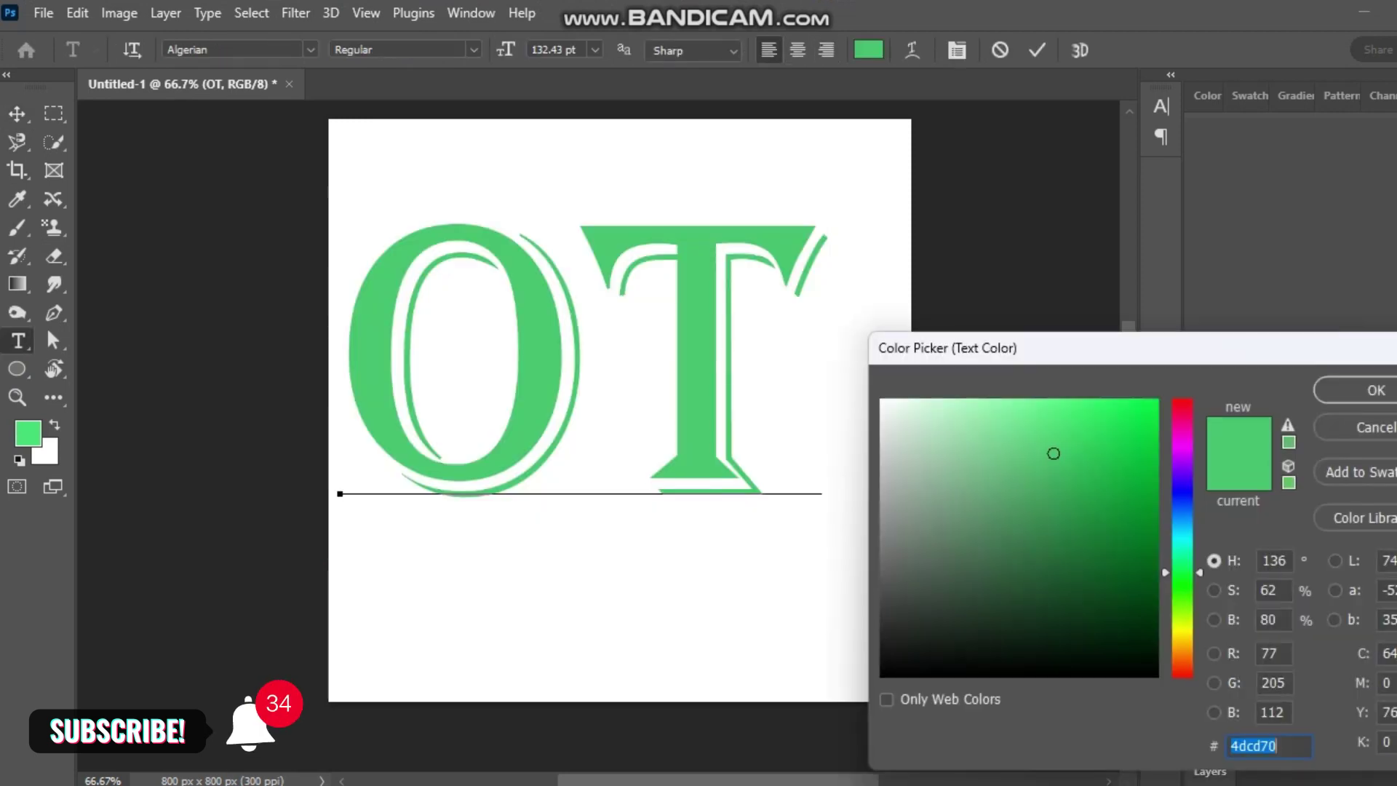
left_click(893, 652)
type("000000")
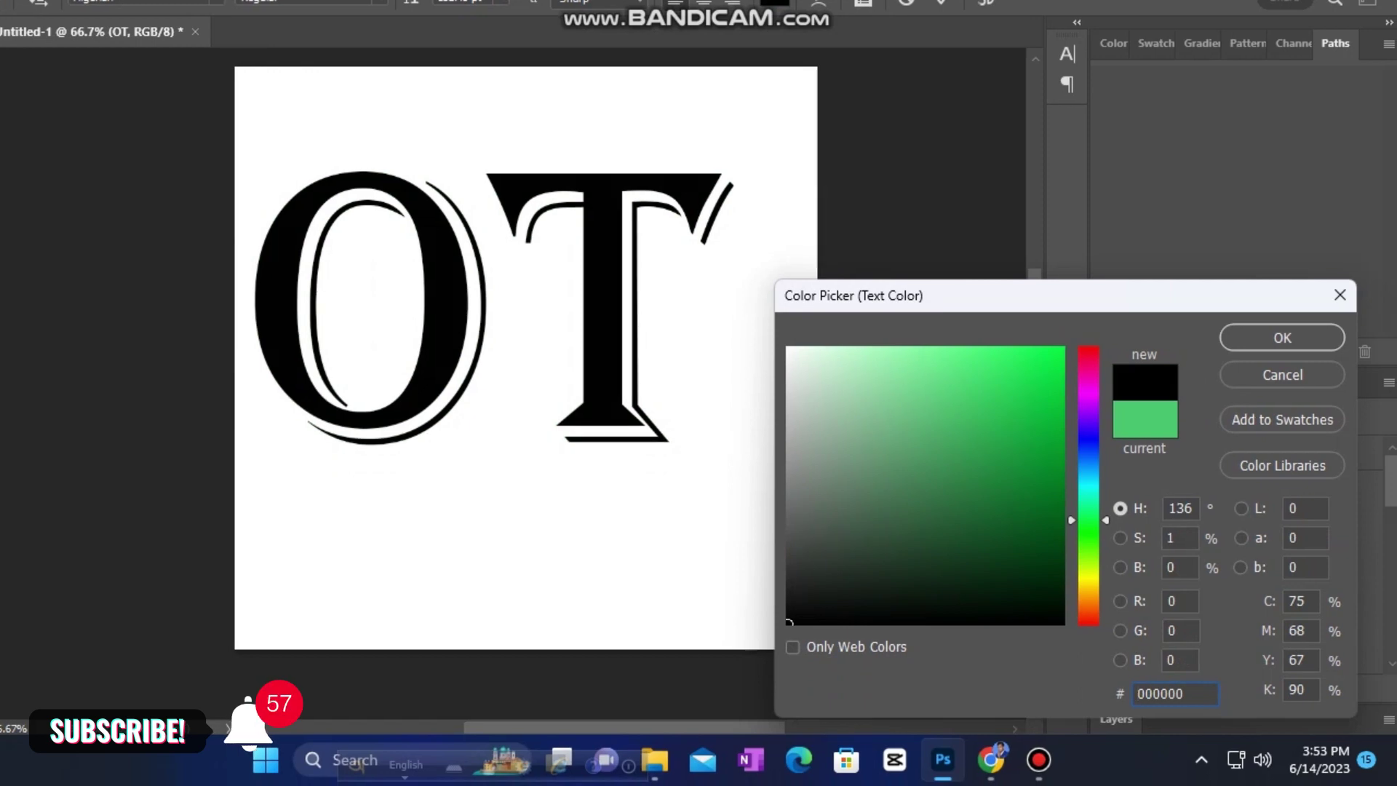
left_click(1282, 337)
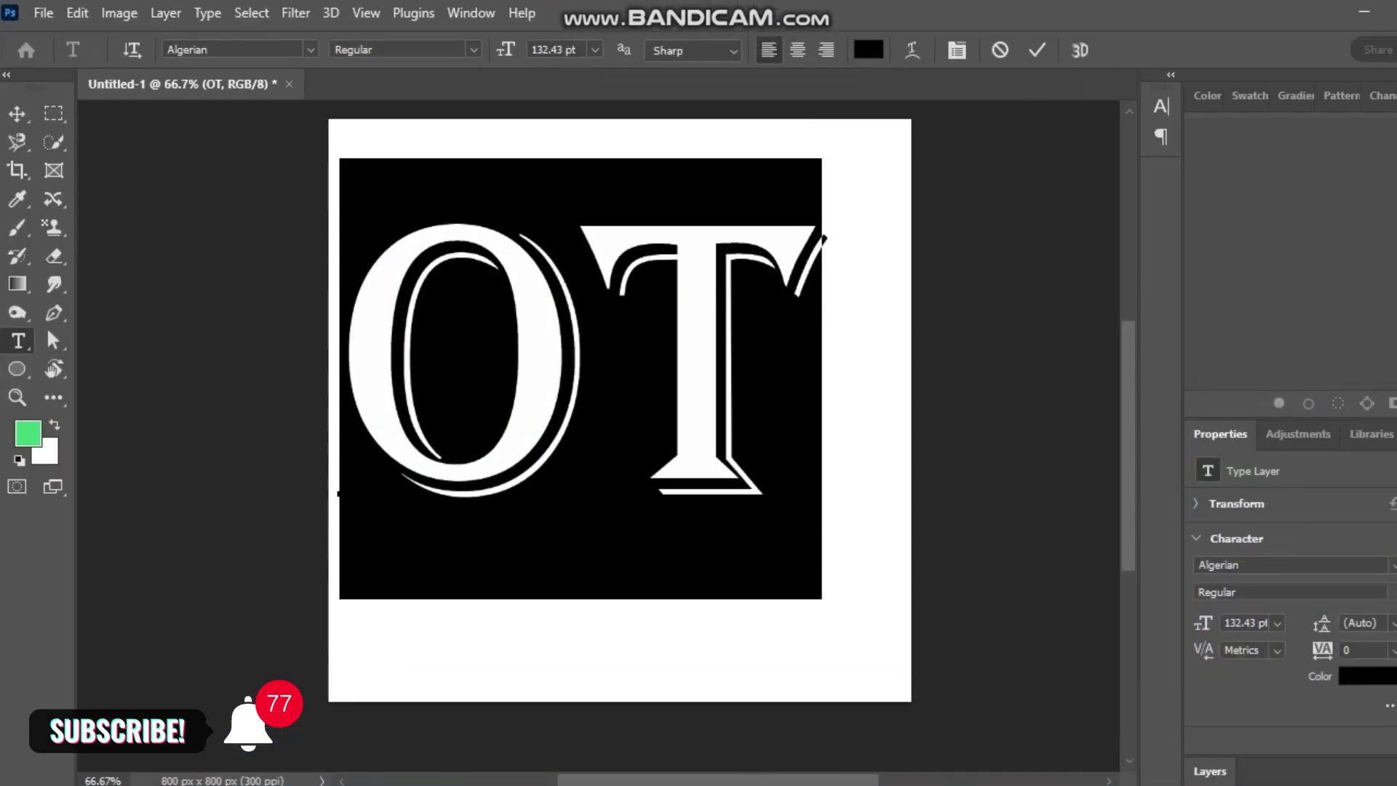
key("Escape")
key("v")
key("e")
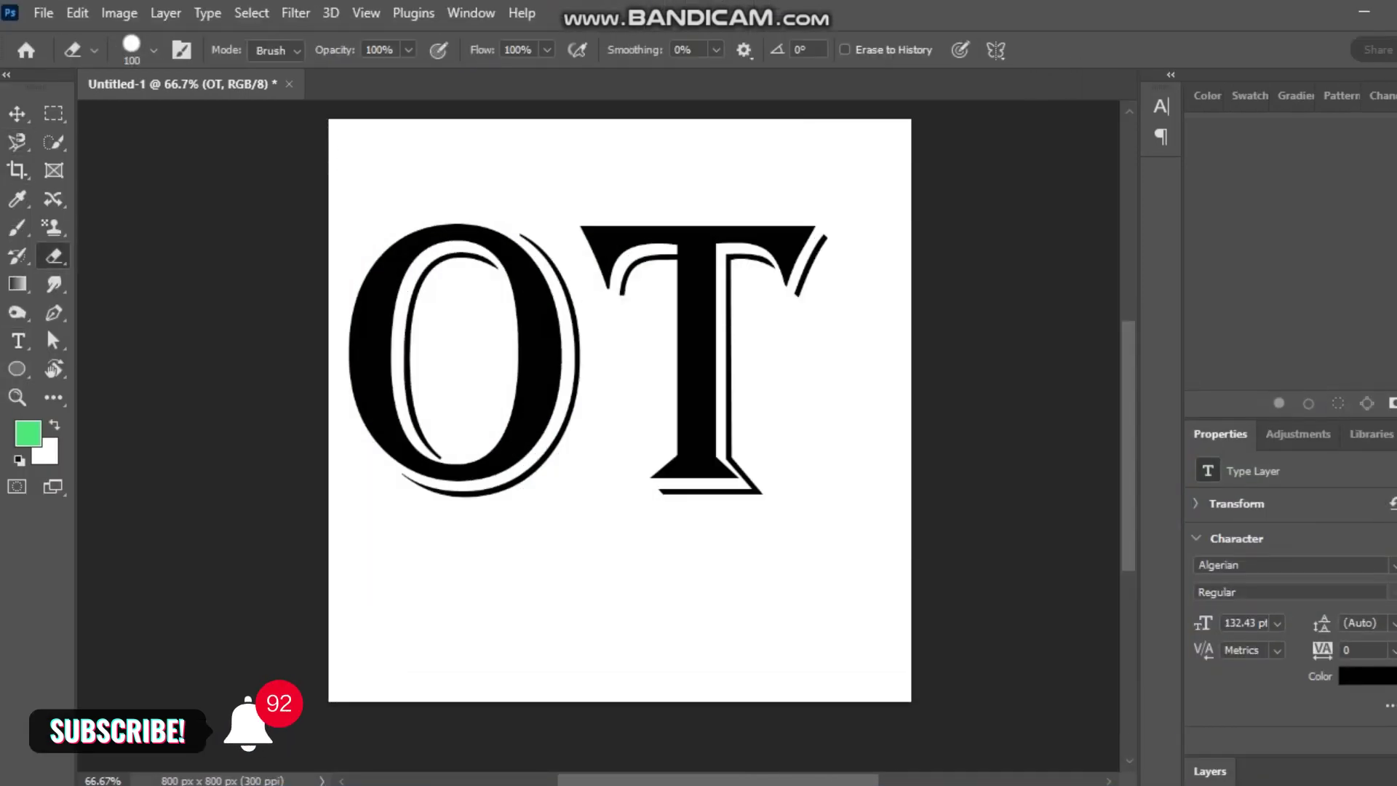
Rasterize the OT type layer and set the eraser brush to 14 px.
key("Return")
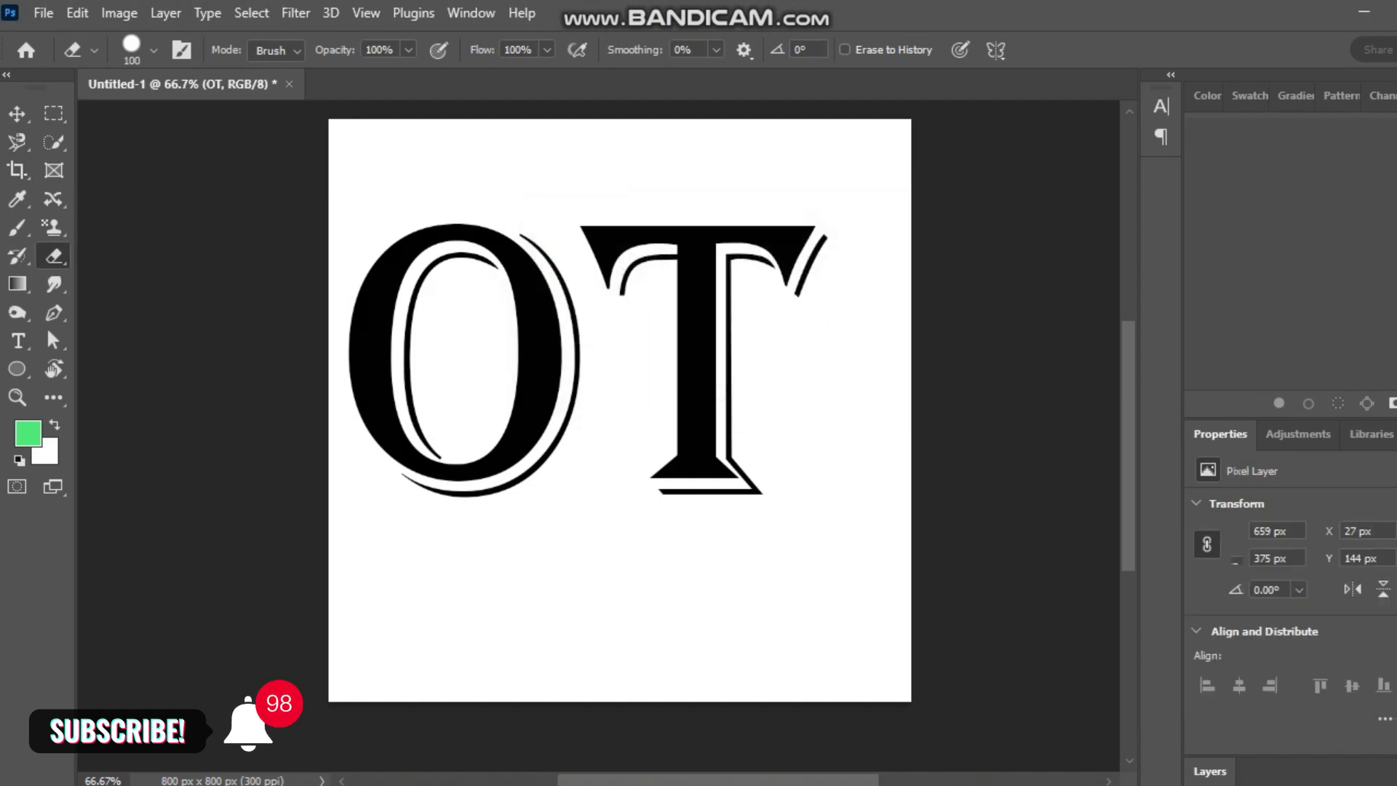
scroll(626, 437, "up", 1)
scroll(525, 419, "up", 2)
right_click(527, 165)
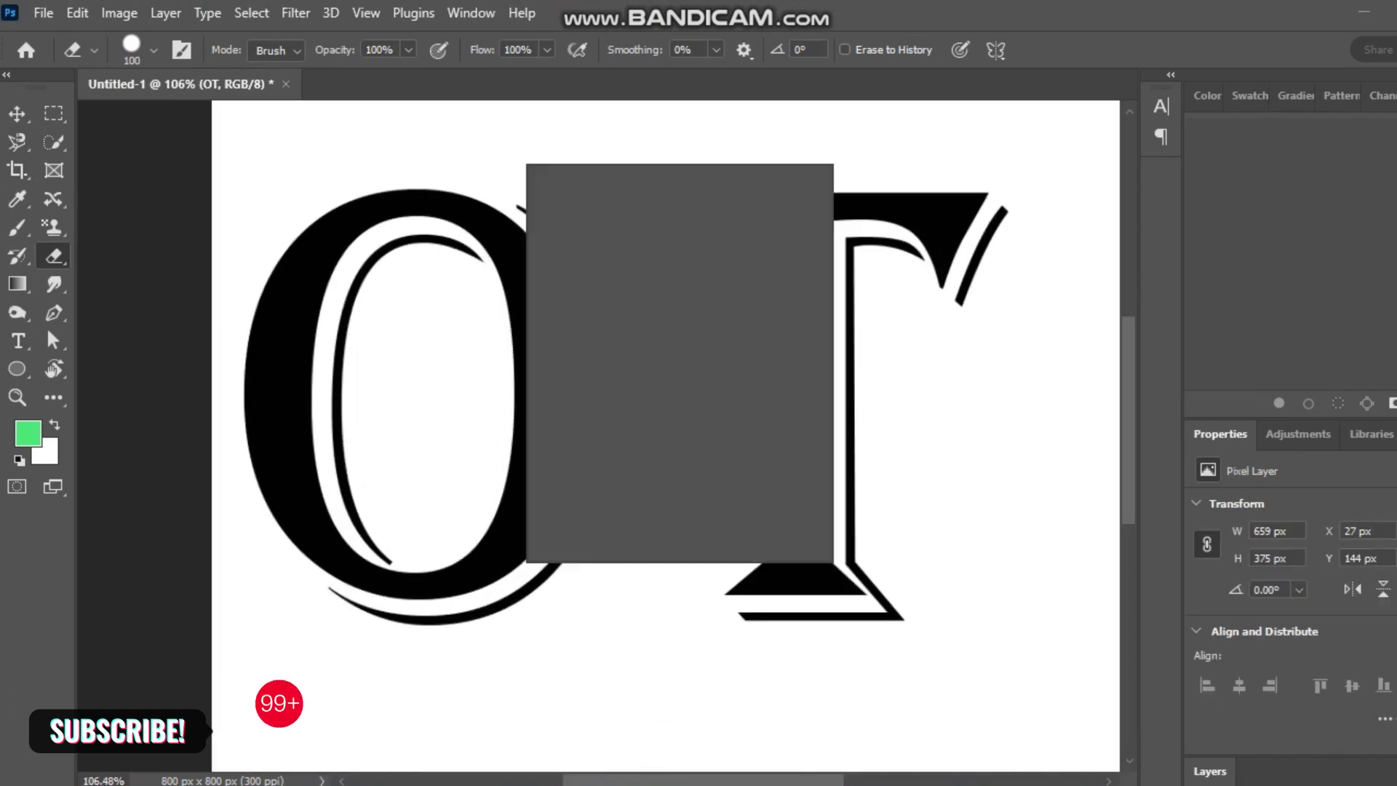
type("414")
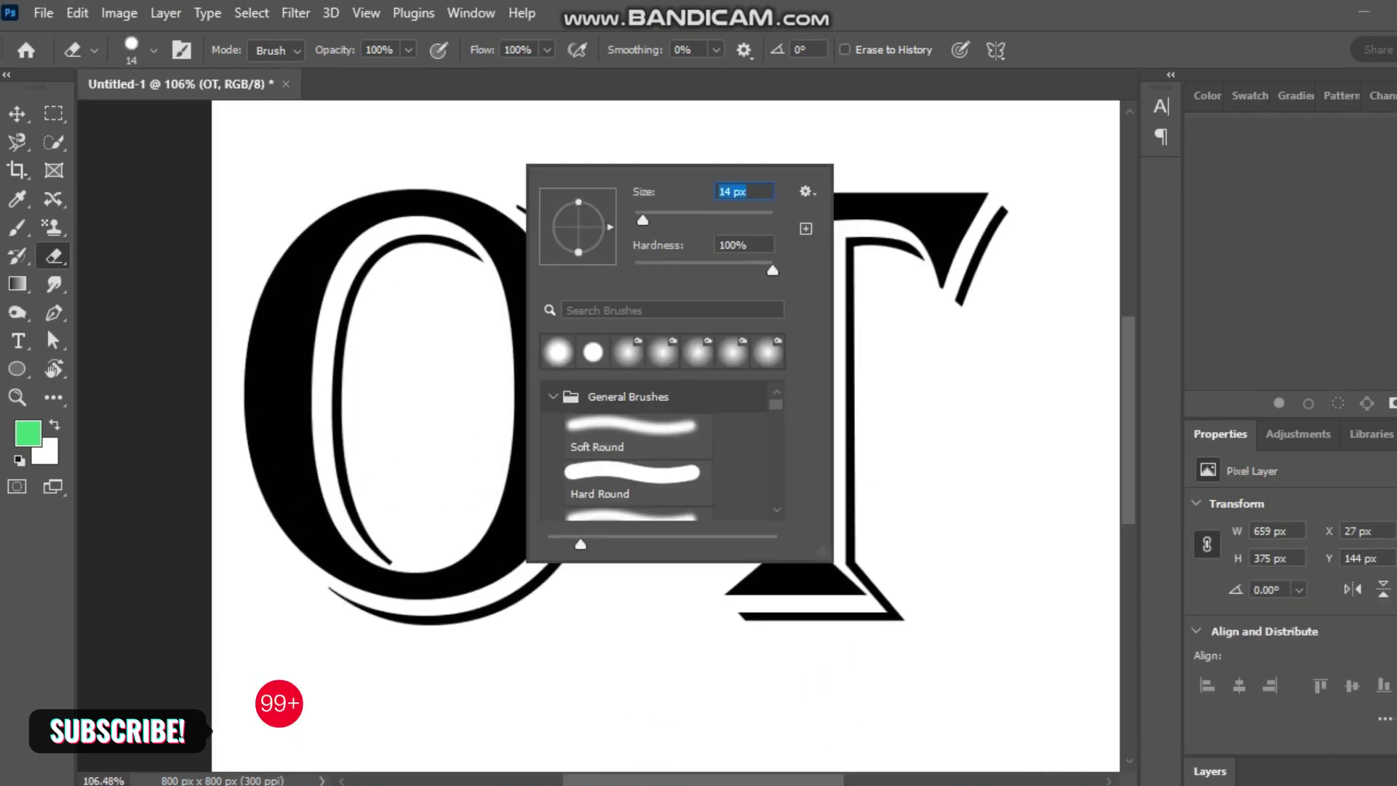
key("Return")
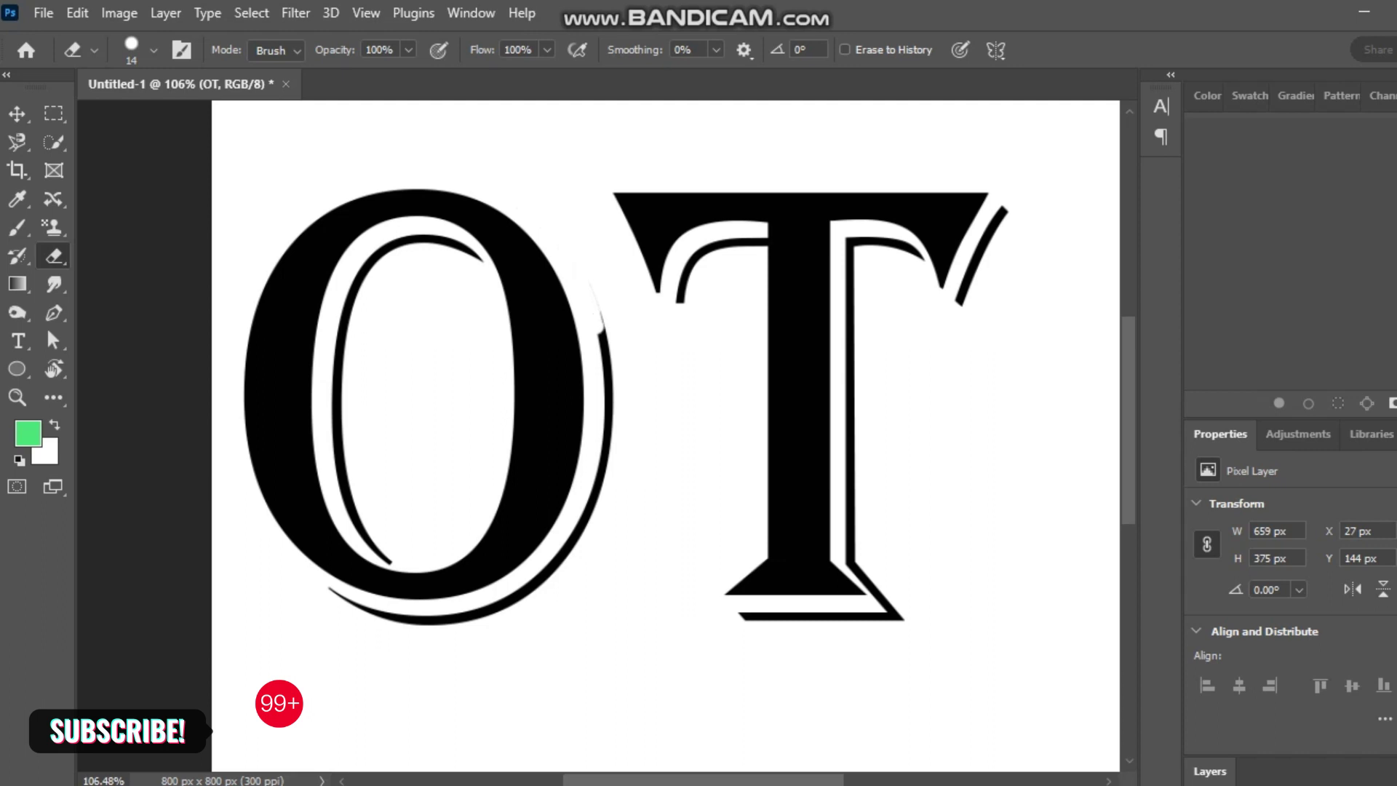
Erase the stray mark beside the O and the right part of its lower shadow.
left_click_drag(605, 339, 610, 428)
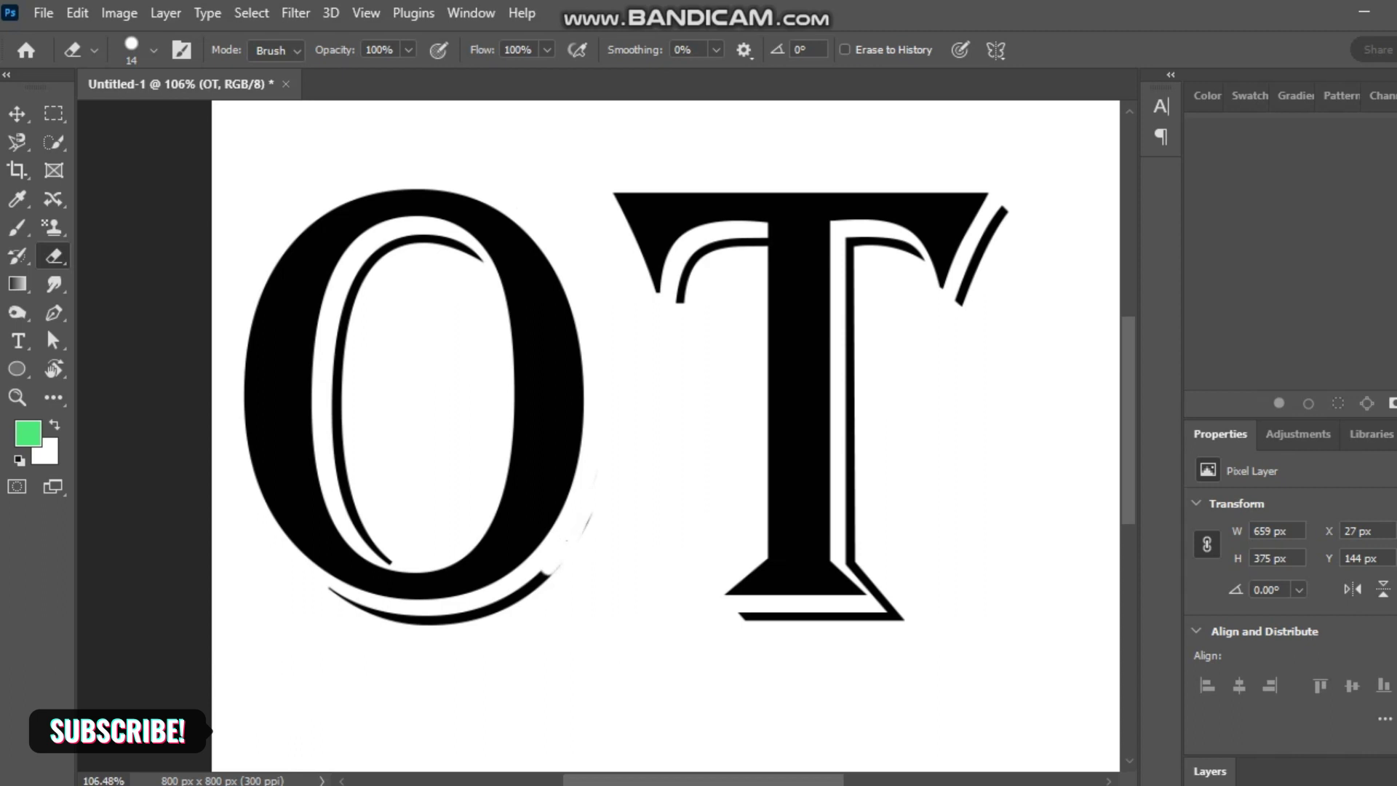
left_click_drag(537, 581, 515, 594)
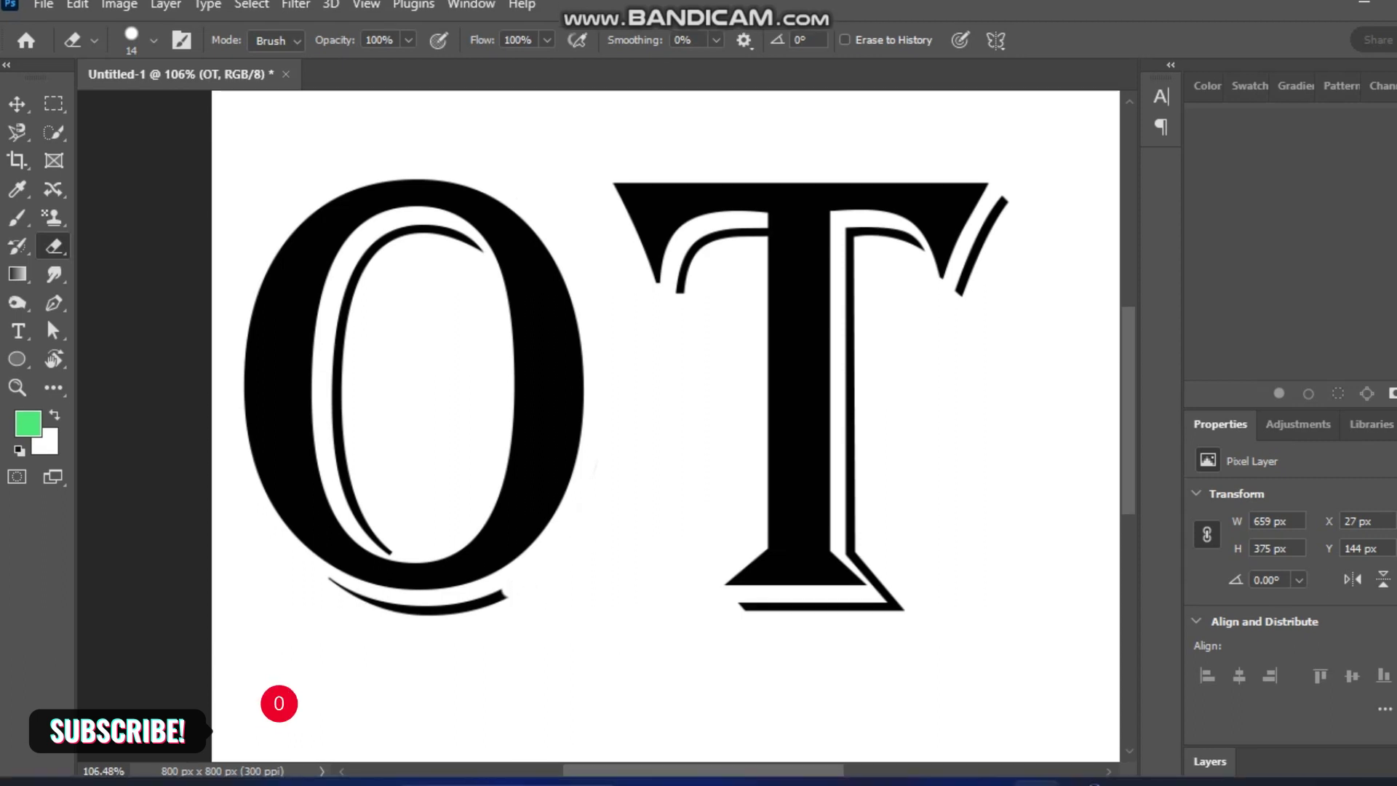
mouse_move(502, 572)
left_mouse_down()
mouse_move(409, 586)
mouse_move(326, 553)
left_mouse_up()
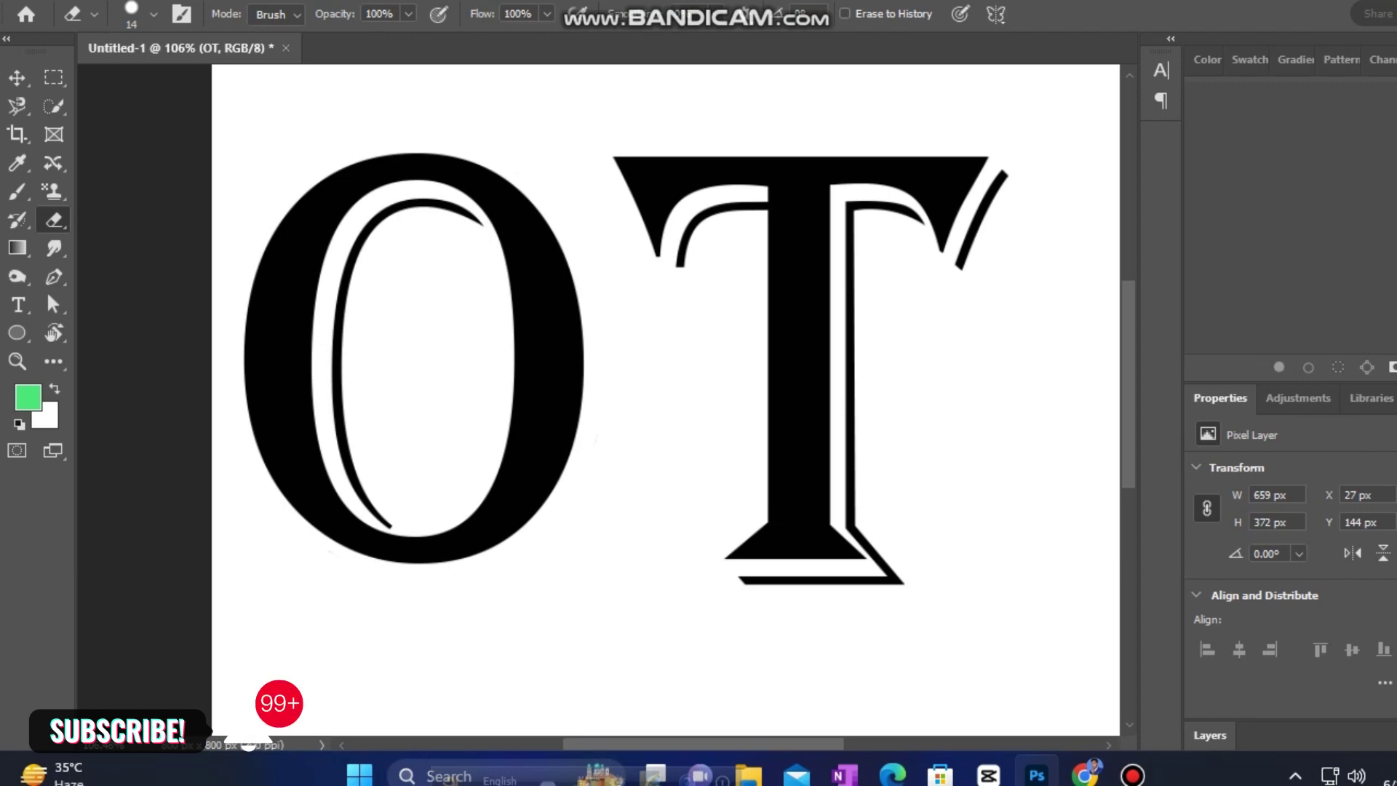
Erase the O's inner shadow and the T's inner-left shadow arc.
left_click(387, 522)
mouse_move(384, 526)
left_mouse_down()
mouse_move(358, 498)
mouse_move(341, 431)
mouse_move(344, 298)
mouse_move(375, 224)
mouse_move(451, 213)
left_mouse_up()
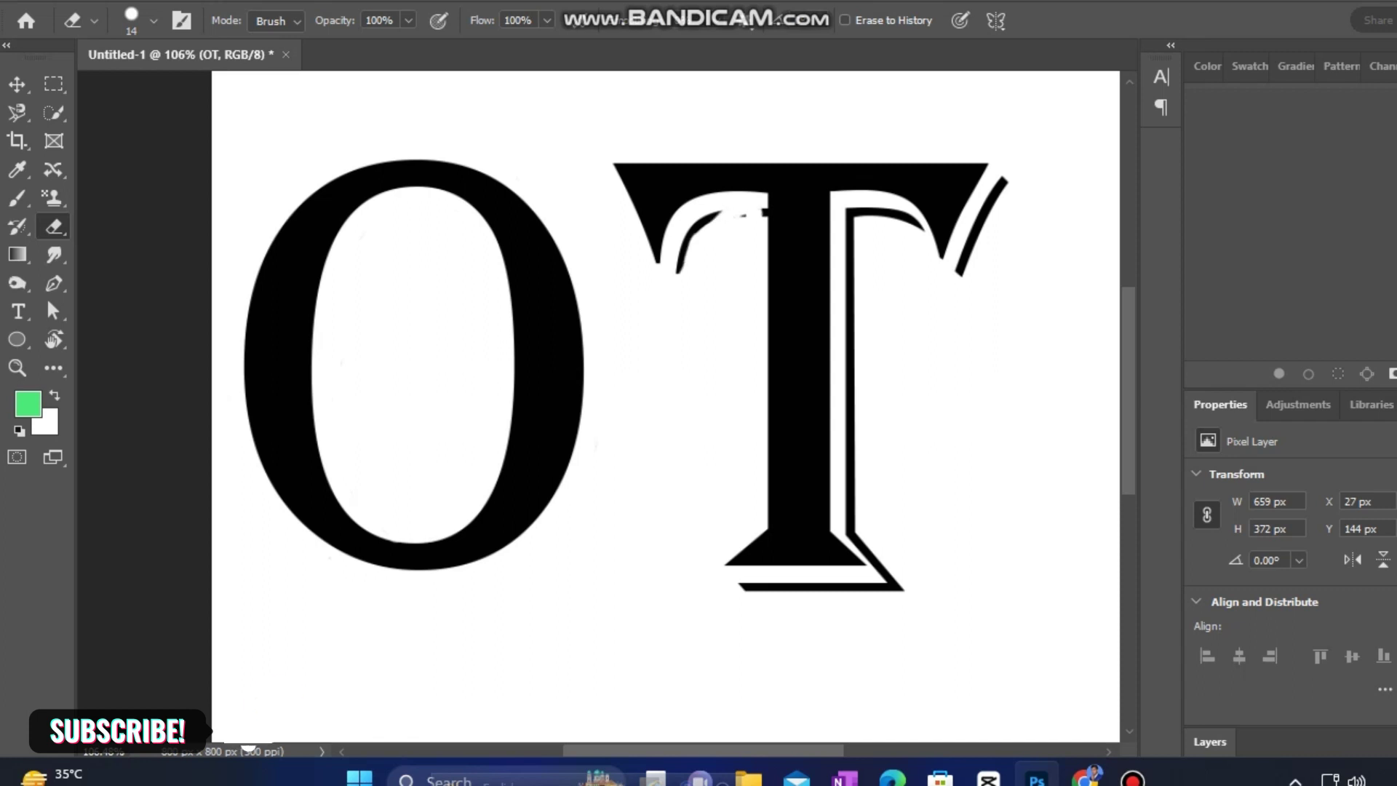
left_click_drag(720, 213, 684, 251)
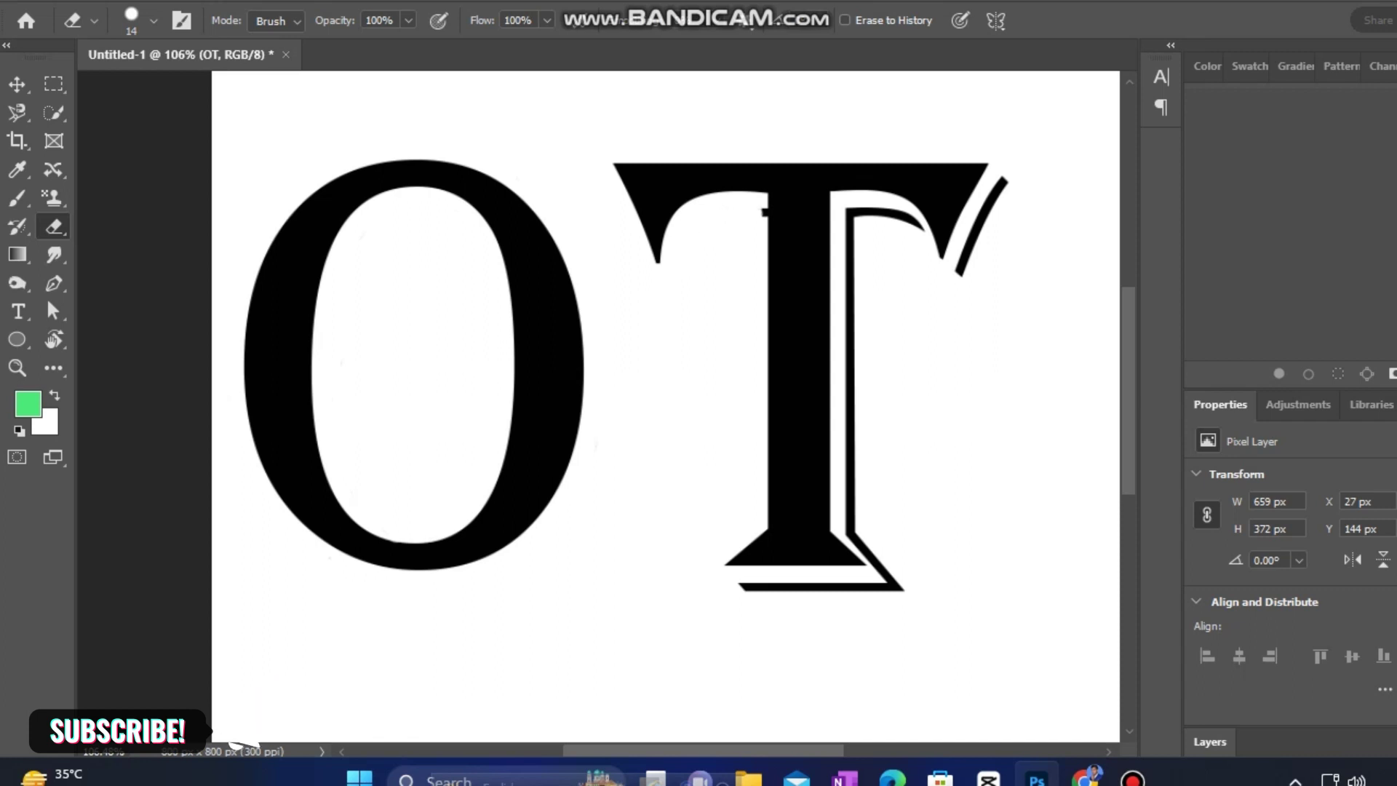
At close zoom, clean leftover grey pixels along the T's stem notch.
scroll(800, 251, "up", 5)
scroll(598, 406, "up", 3)
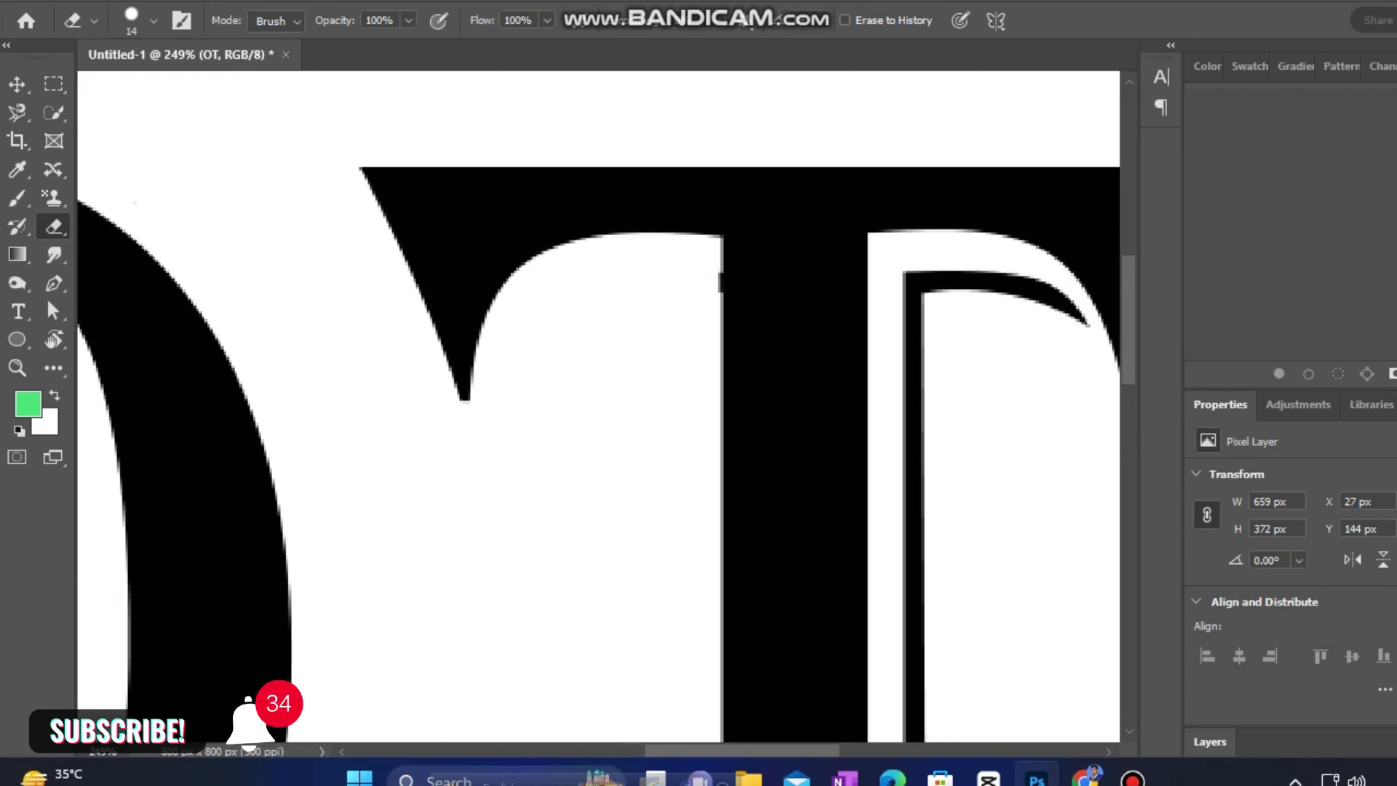
scroll(691, 302, "up", 3)
scroll(690, 302, "up", 2)
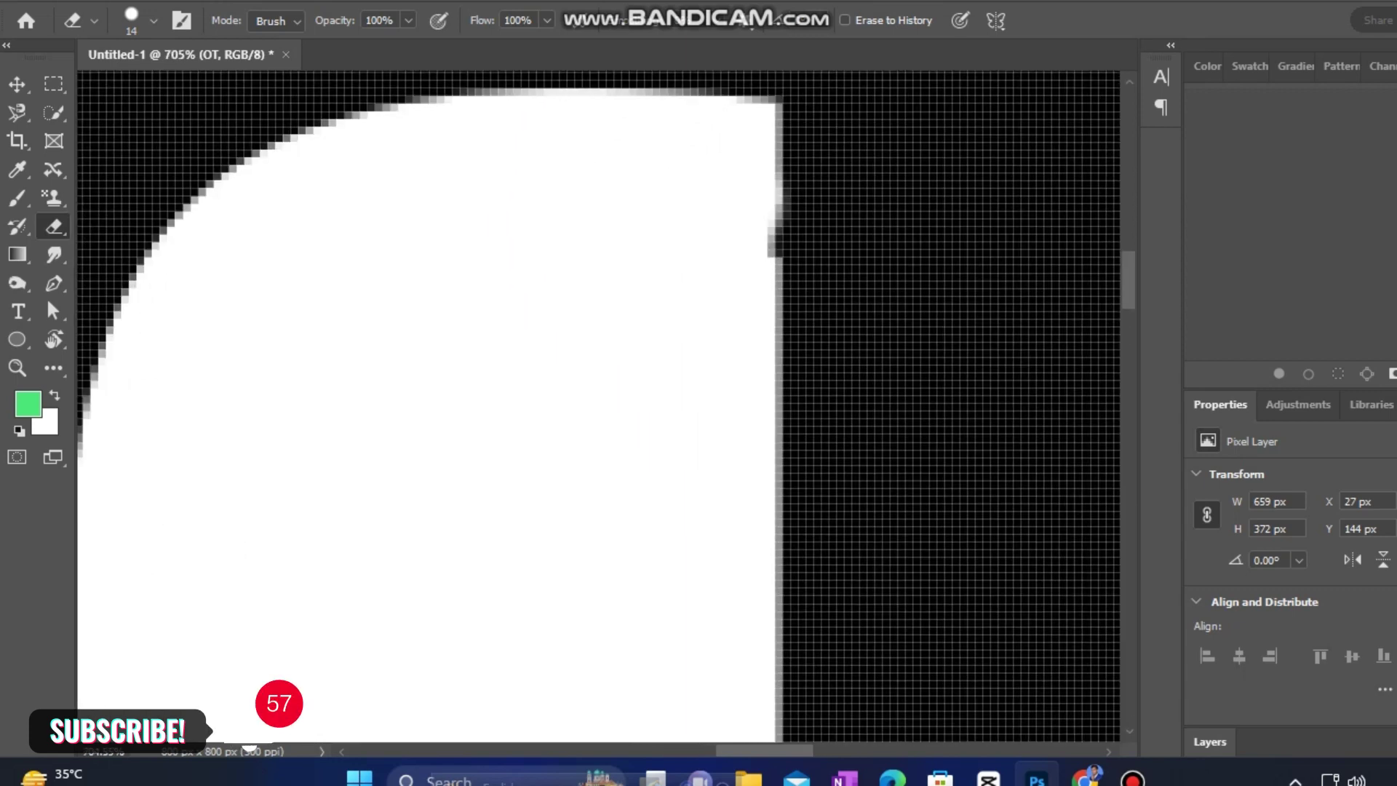
left_click(778, 206)
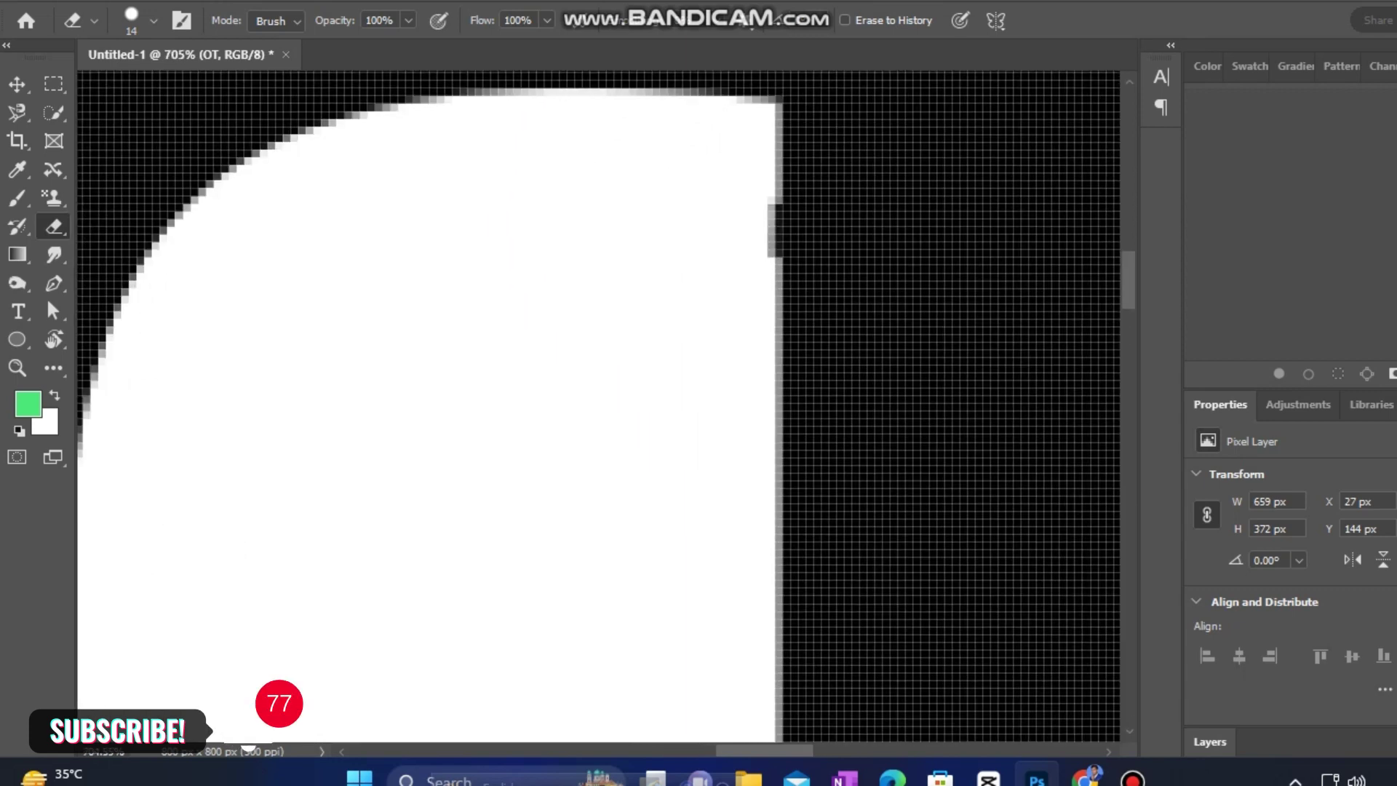
left_click_drag(778, 285, 775, 230)
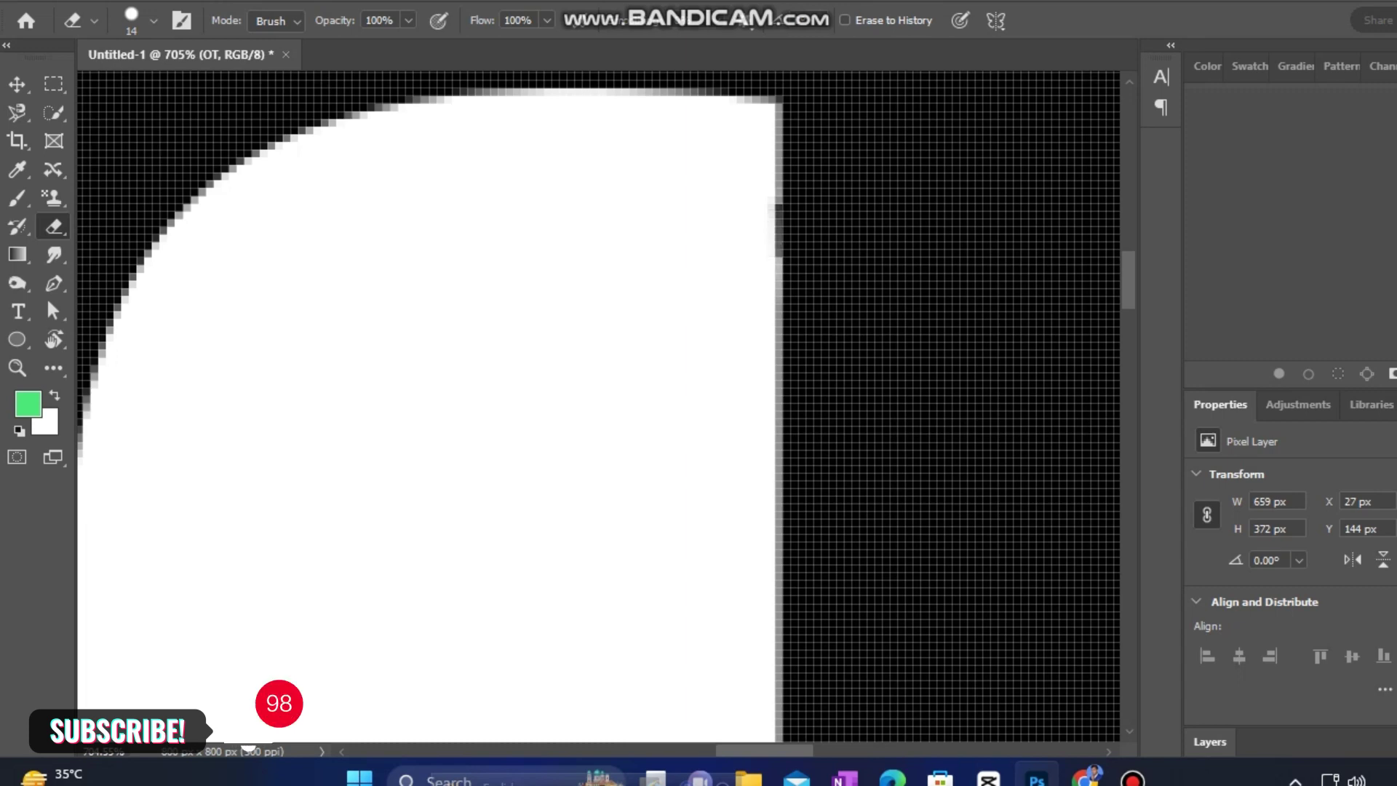
scroll(653, 315, "down", 2)
scroll(653, 315, "down", 3)
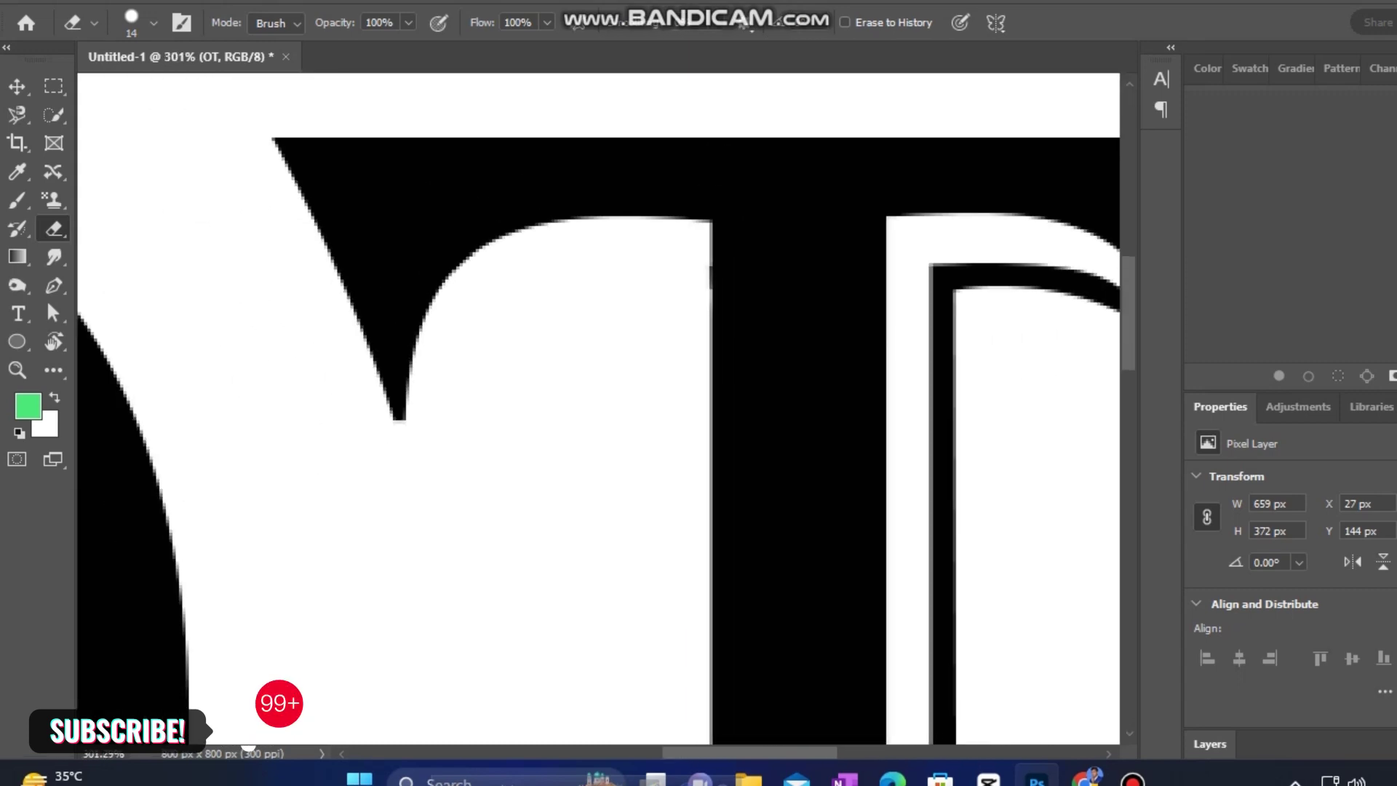
scroll(654, 315, "down", 3)
scroll(654, 315, "down", 2)
scroll(572, 334, "up", 2)
scroll(573, 335, "up", 3)
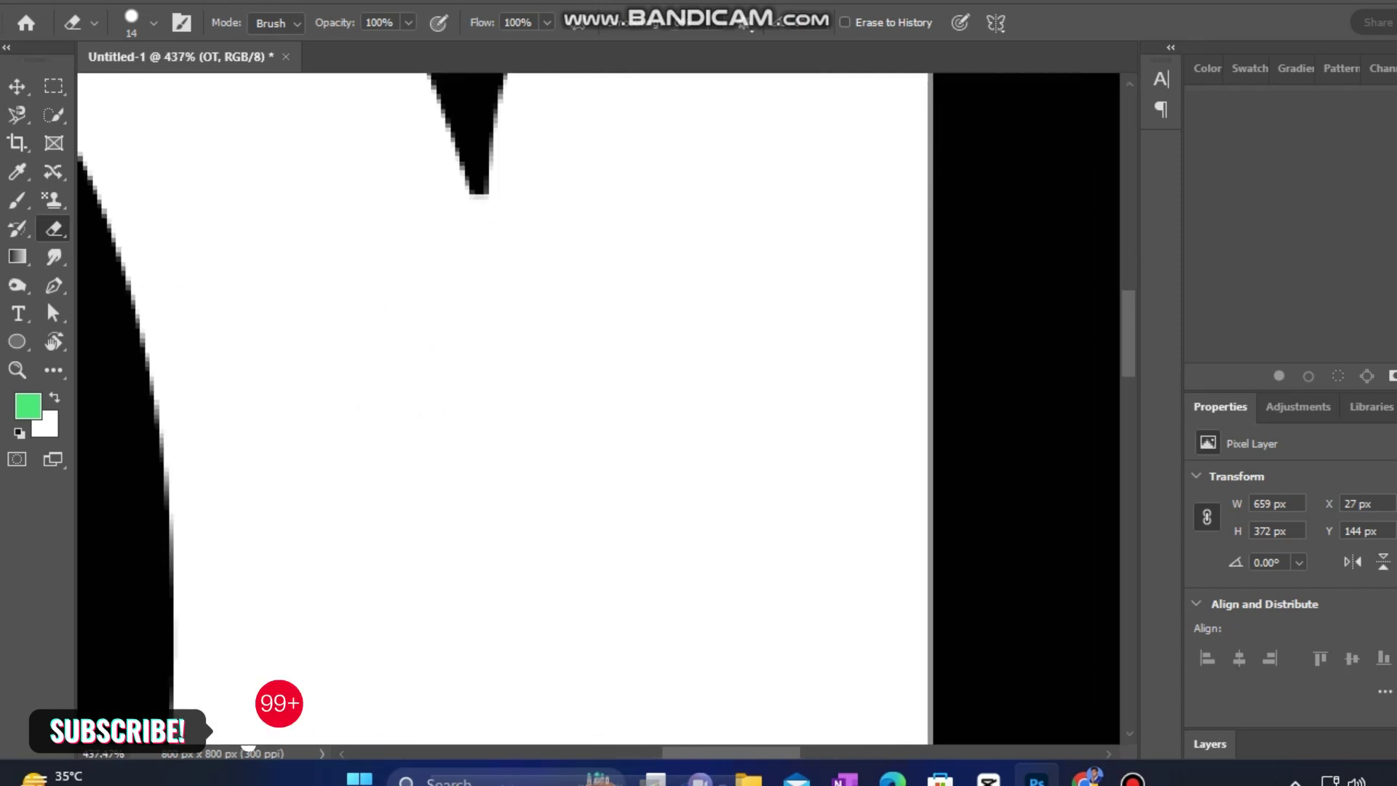
scroll(572, 334, "up", 1)
scroll(572, 335, "up", 1)
scroll(597, 407, "up", 3)
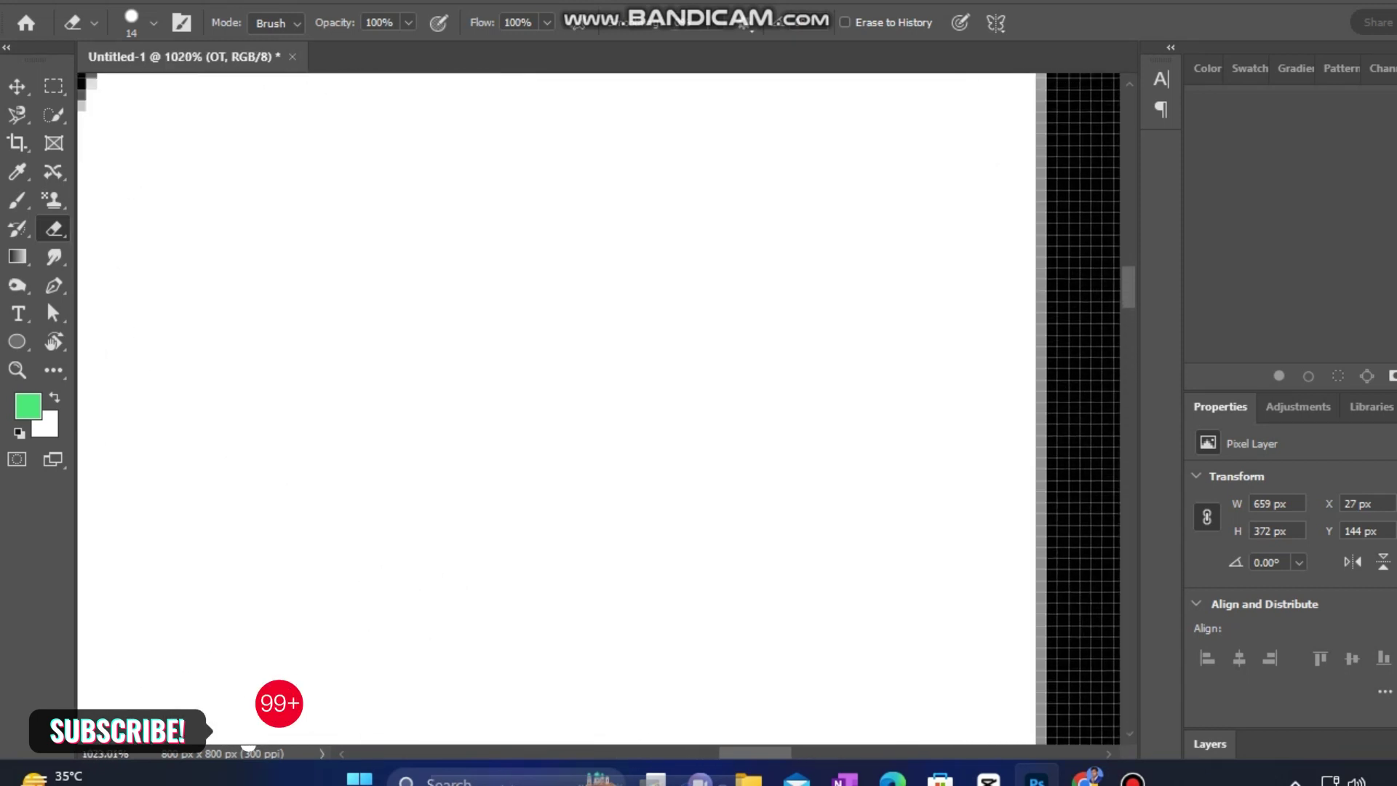
scroll(728, 363, "up", 2)
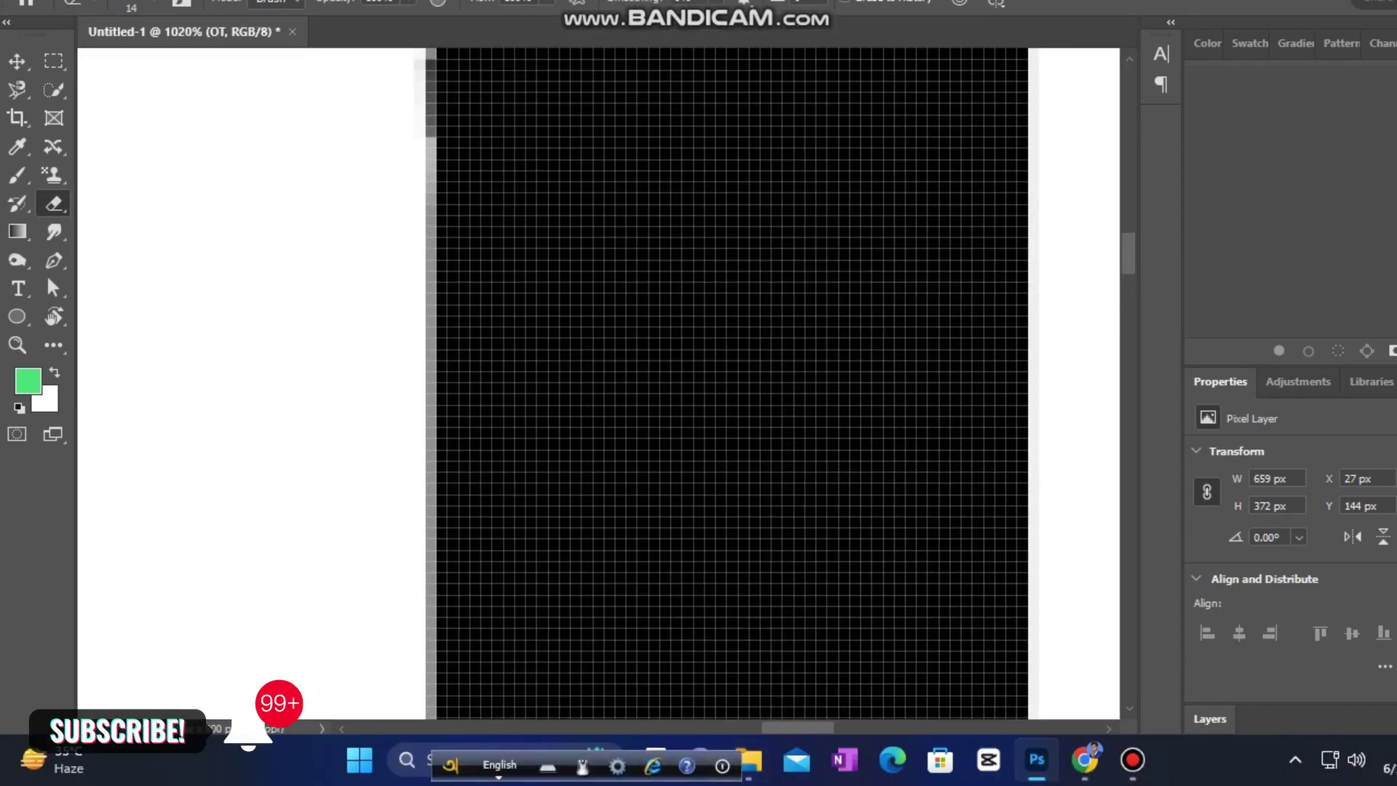
scroll(728, 364, "up", 1)
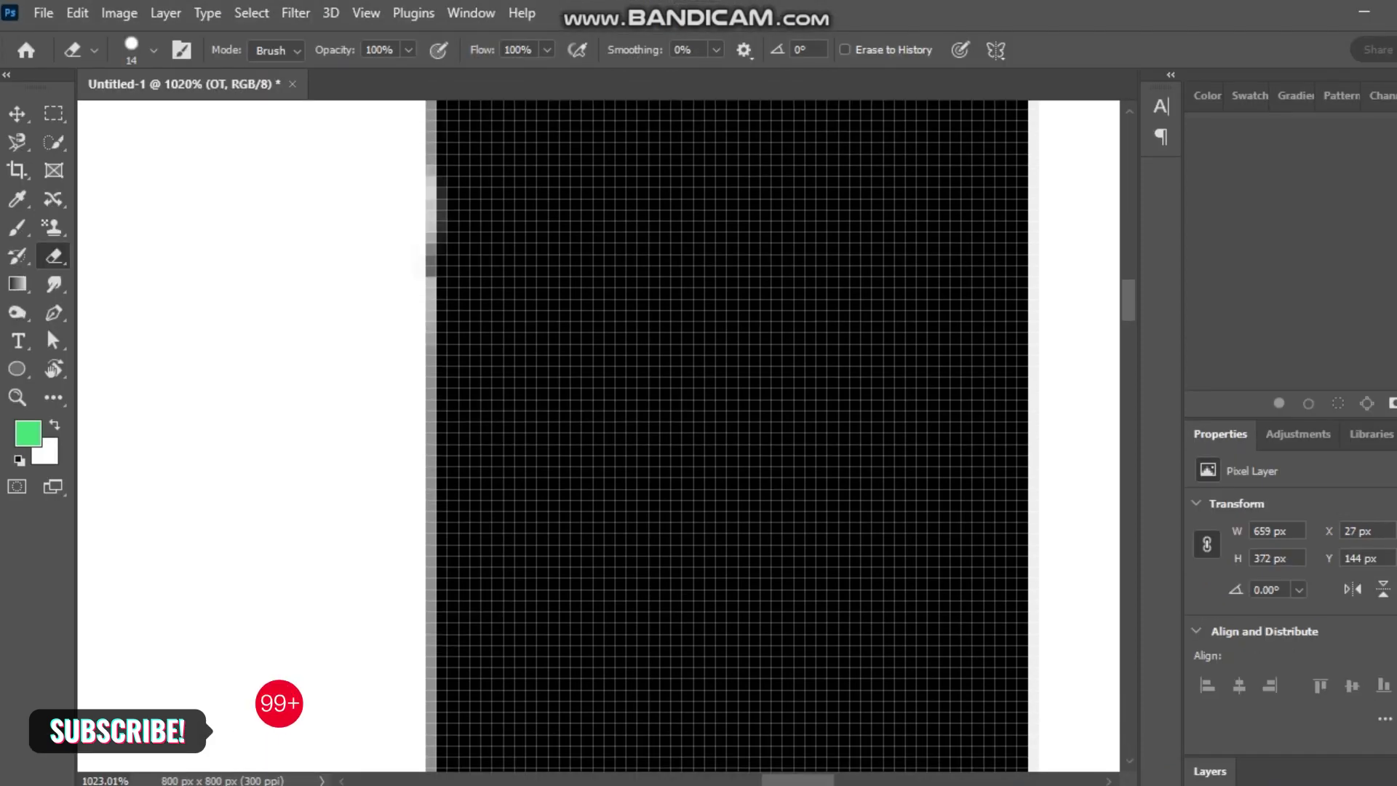
With a 4 px eraser, erase the upper part of the diagonal stroke by the T's serif.
right_click(367, 212)
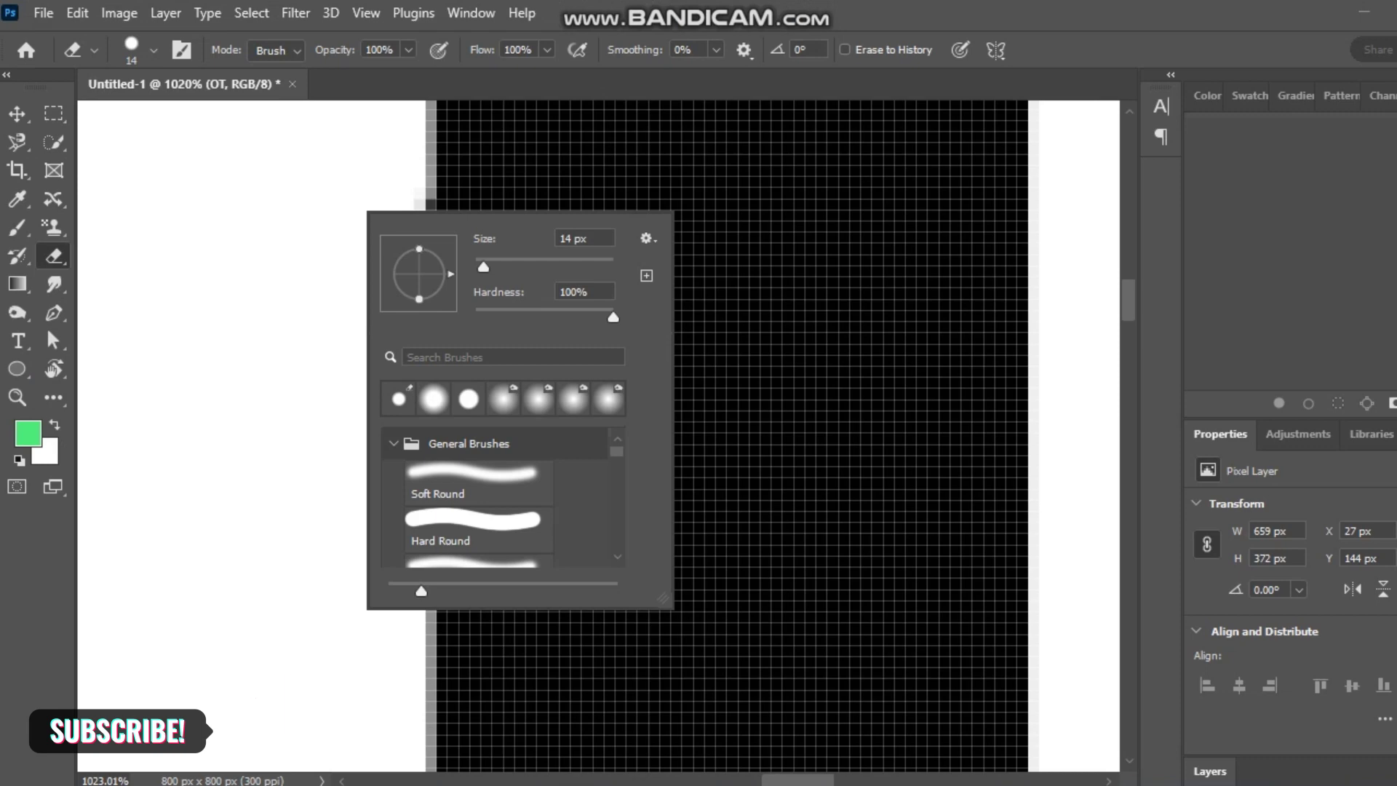
type("4")
key("Return")
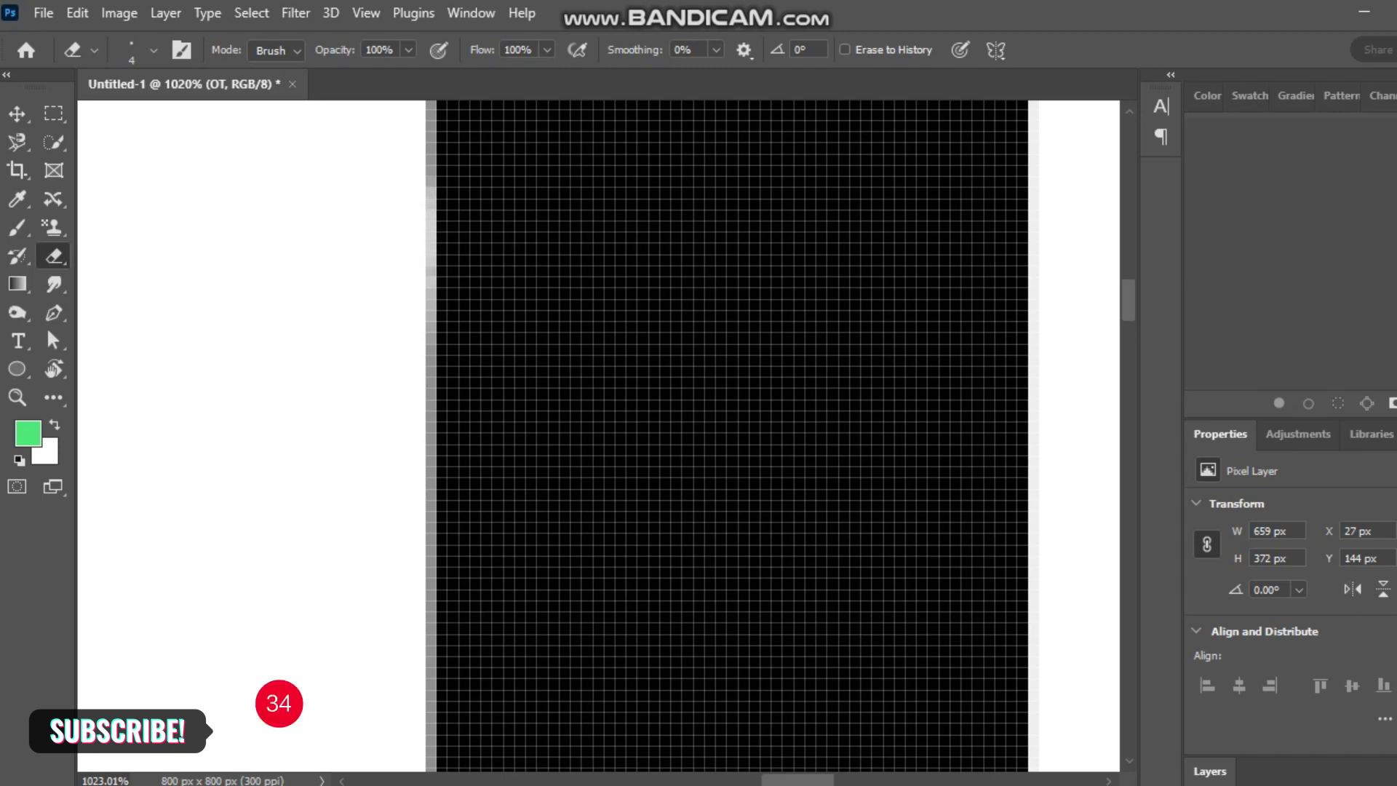
scroll(597, 436, "down", 3)
scroll(597, 436, "down", 3)
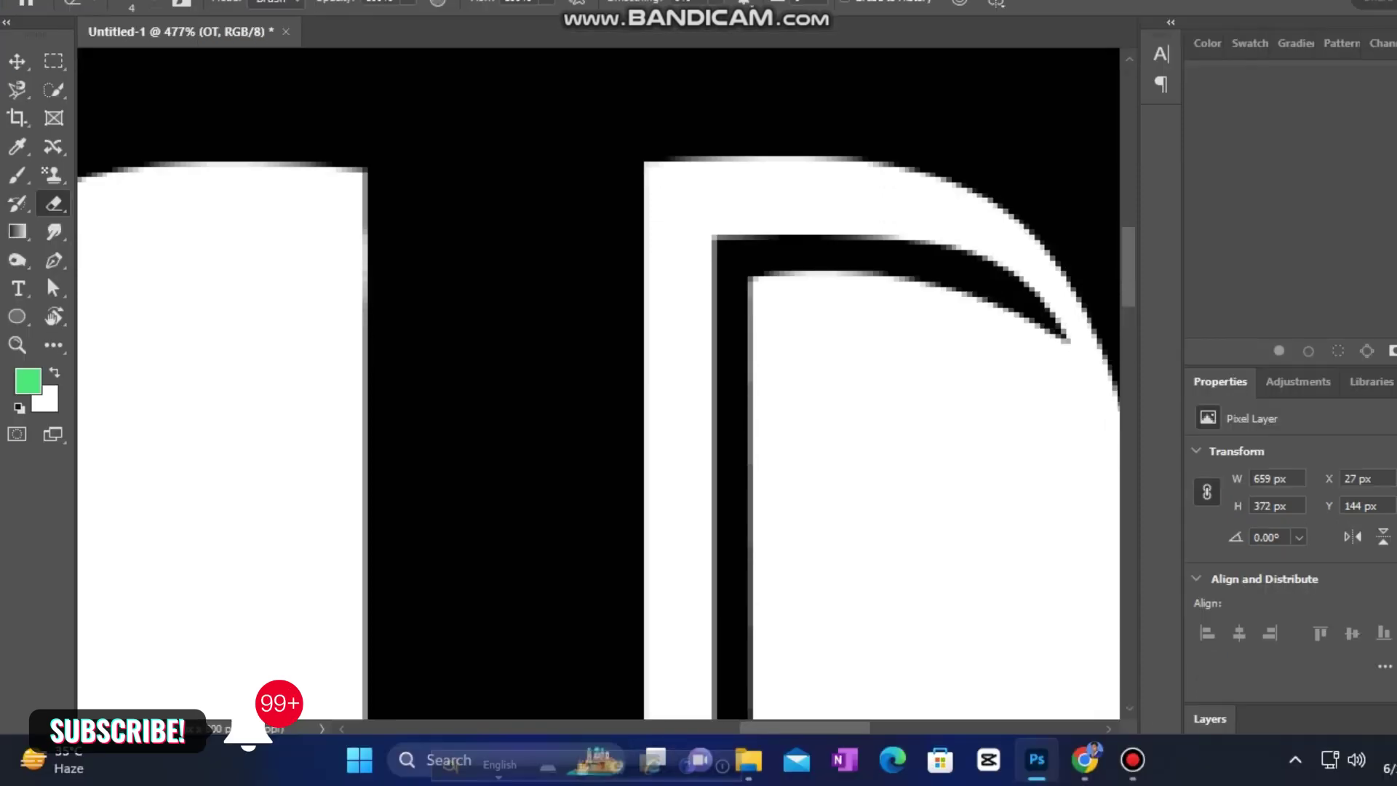
scroll(597, 382, "down", 2)
scroll(597, 382, "down", 1)
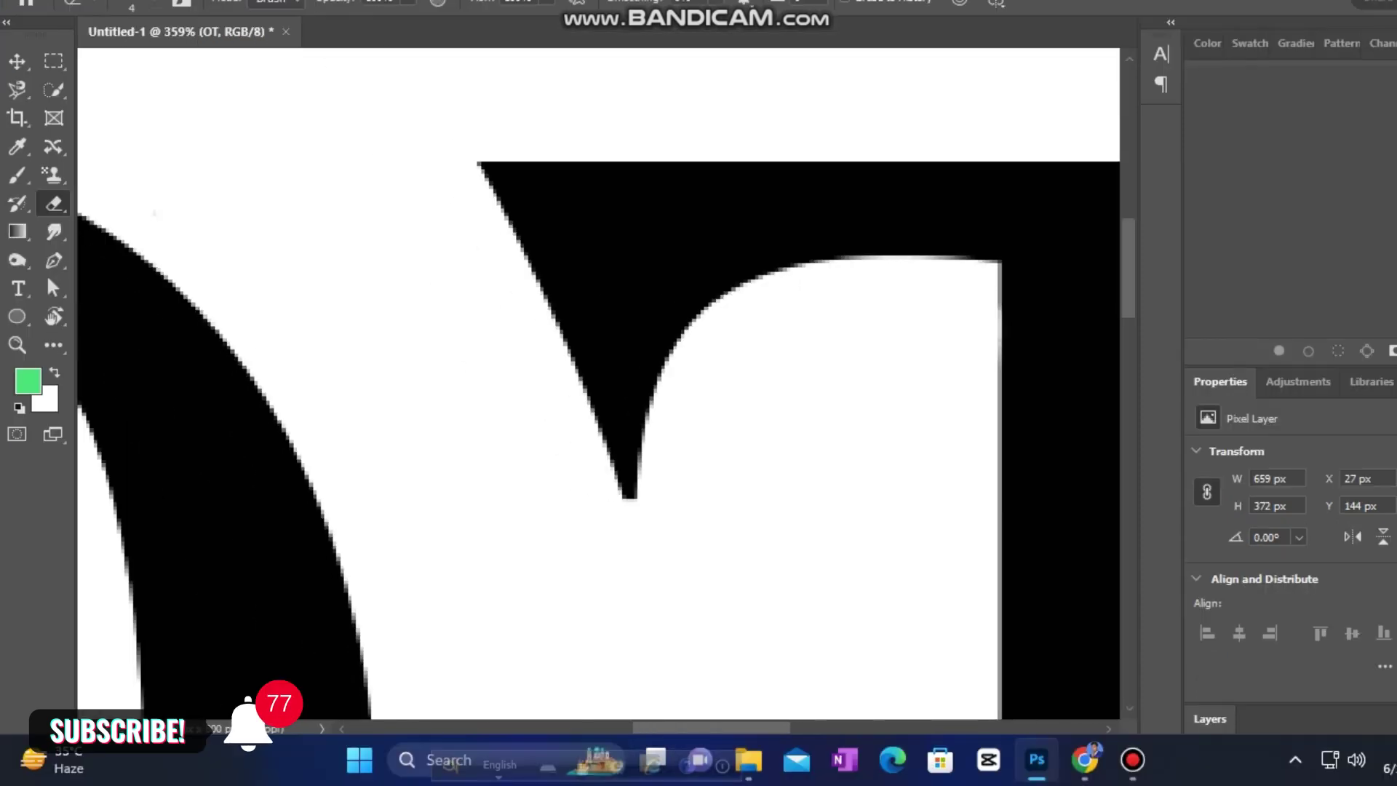
scroll(597, 382, "right", 3)
scroll(596, 382, "right", 2)
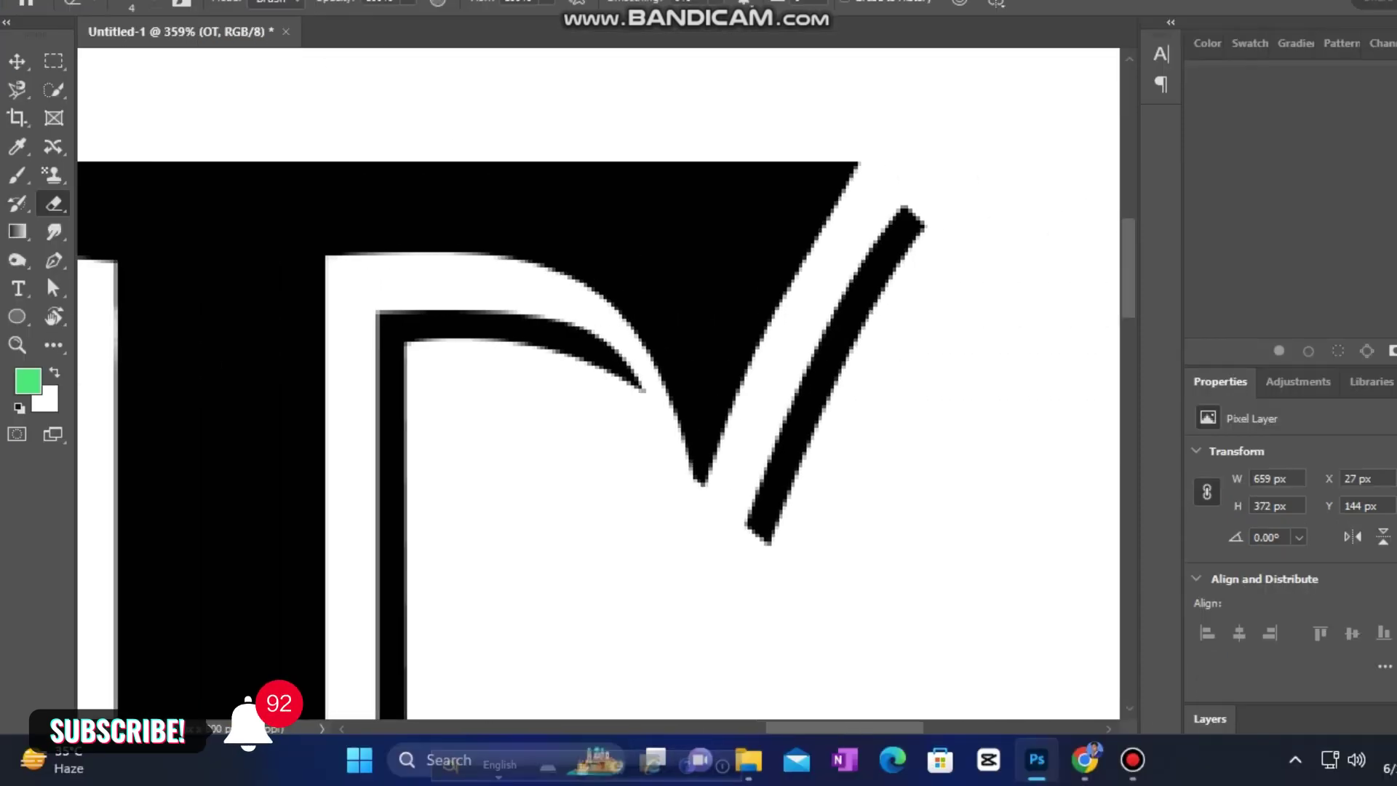
left_click_drag(907, 215, 836, 371)
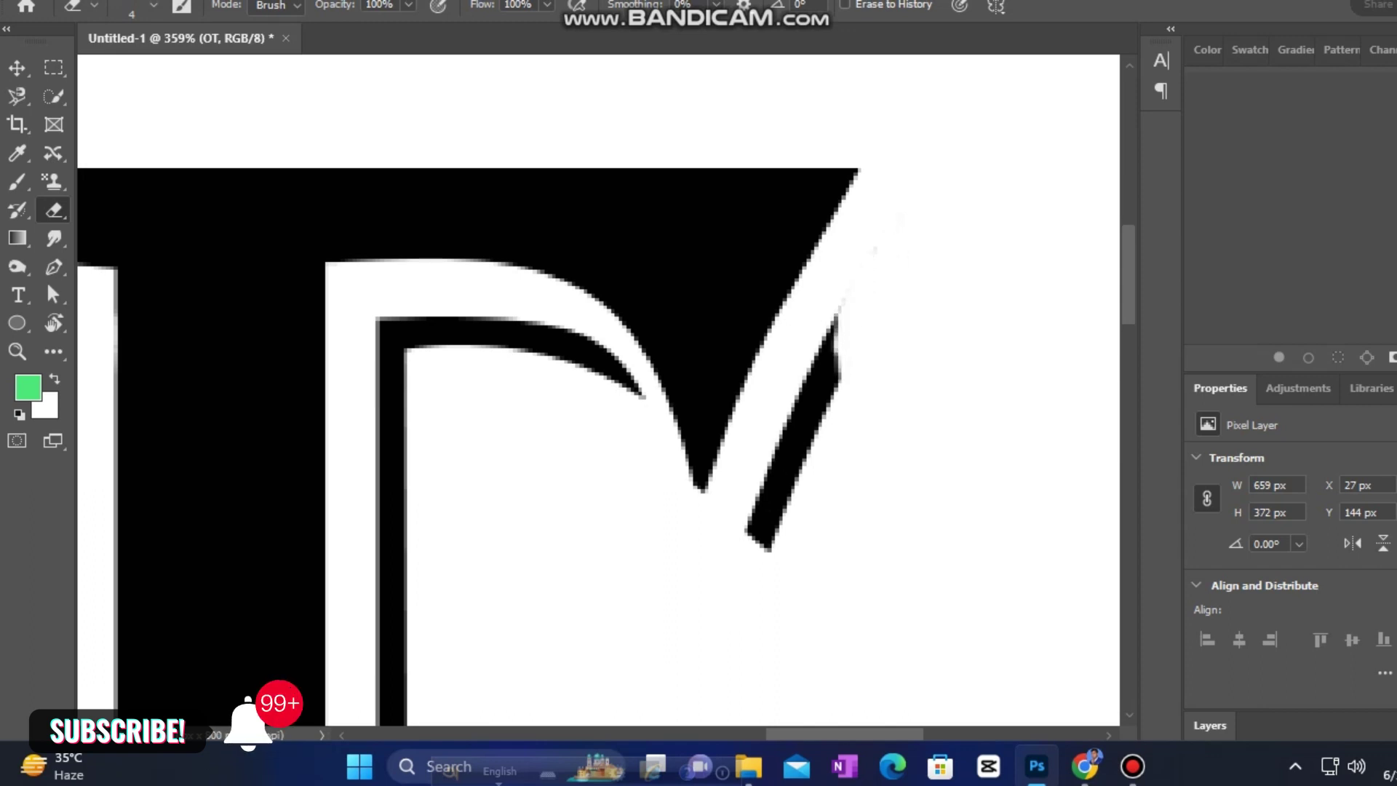
left_click_drag(837, 320, 811, 436)
left_click_drag(833, 360, 789, 484)
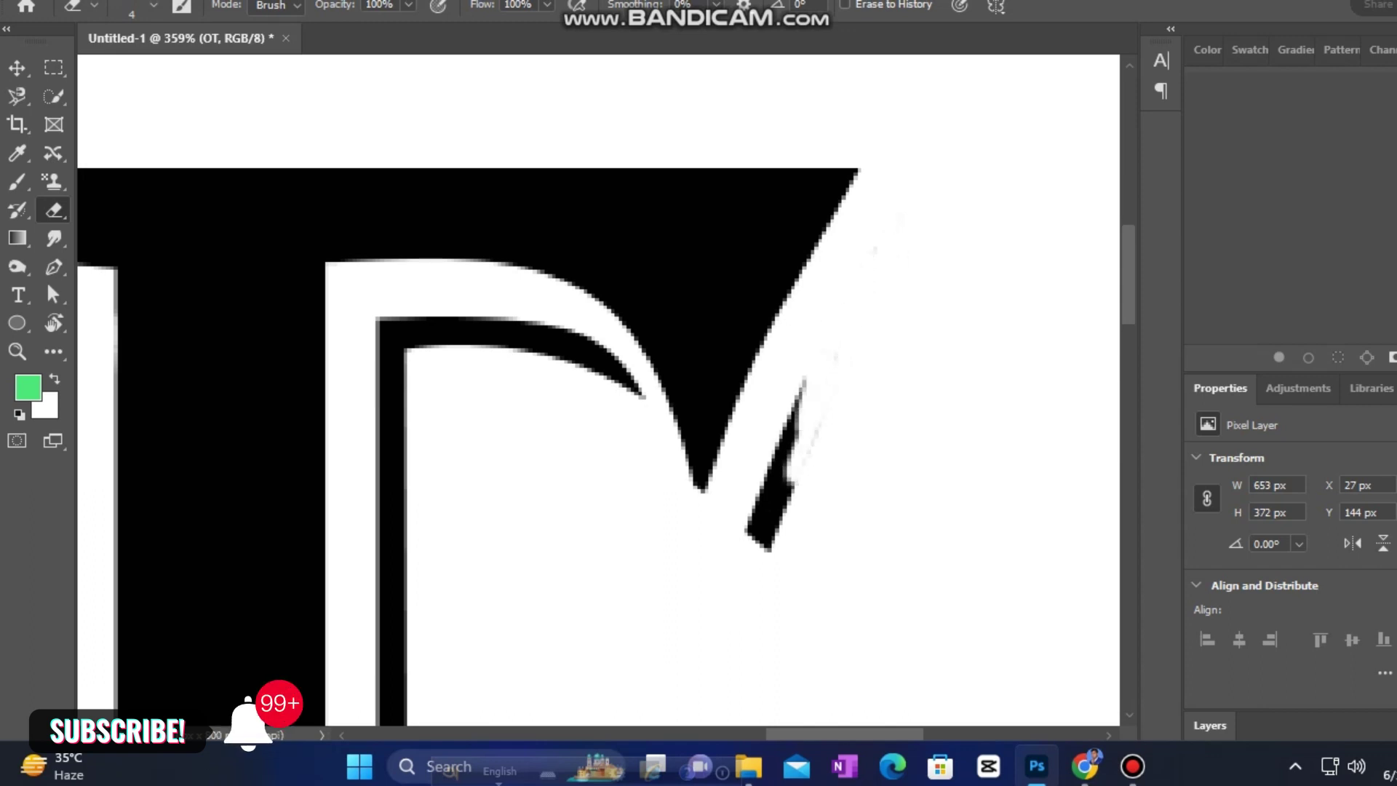
Erase the rest of the diagonal stroke with a 12 px eraser, then zoom out.
right_click(851, 338)
left_click_drag(887, 390, 899, 390)
key("Return")
left_click_drag(803, 378, 760, 537)
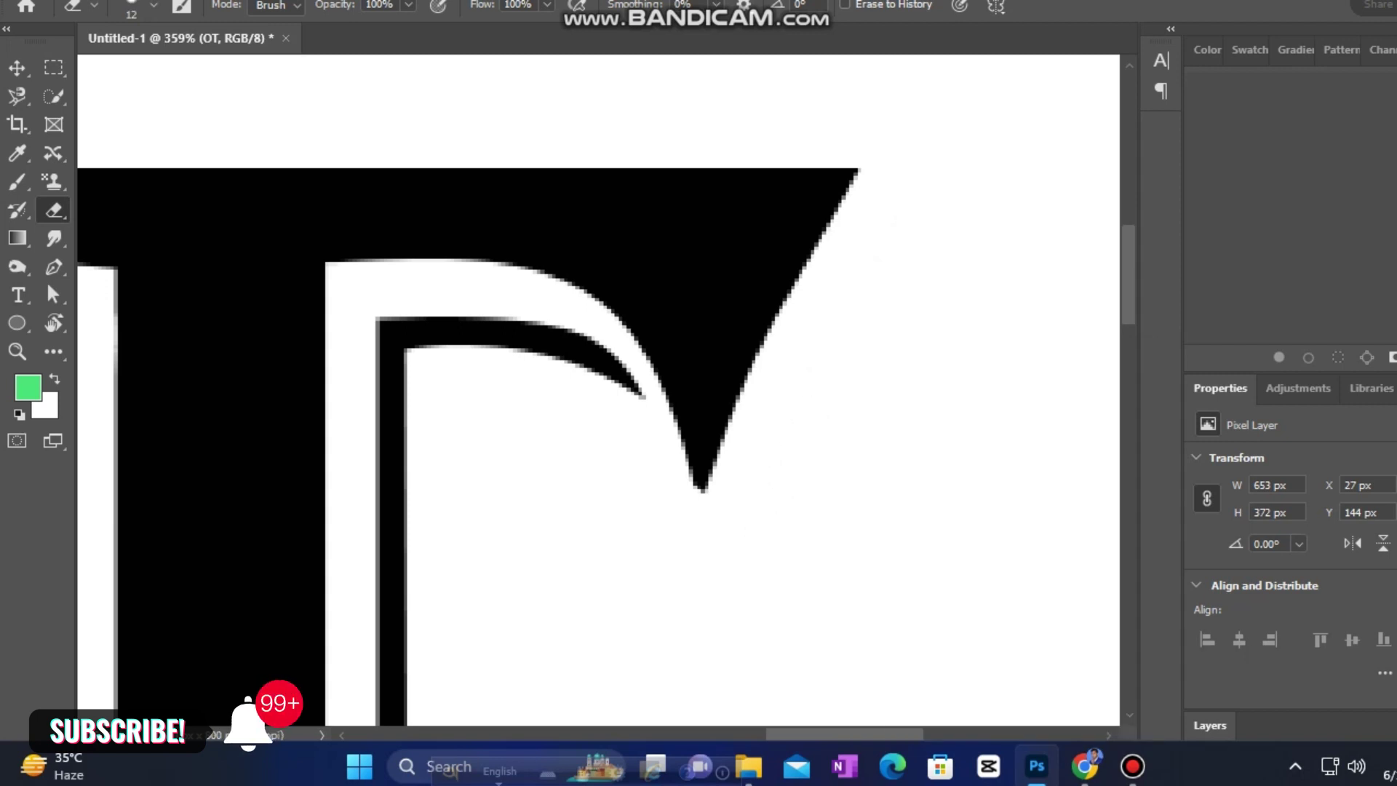
scroll(281, 607, "down", 4)
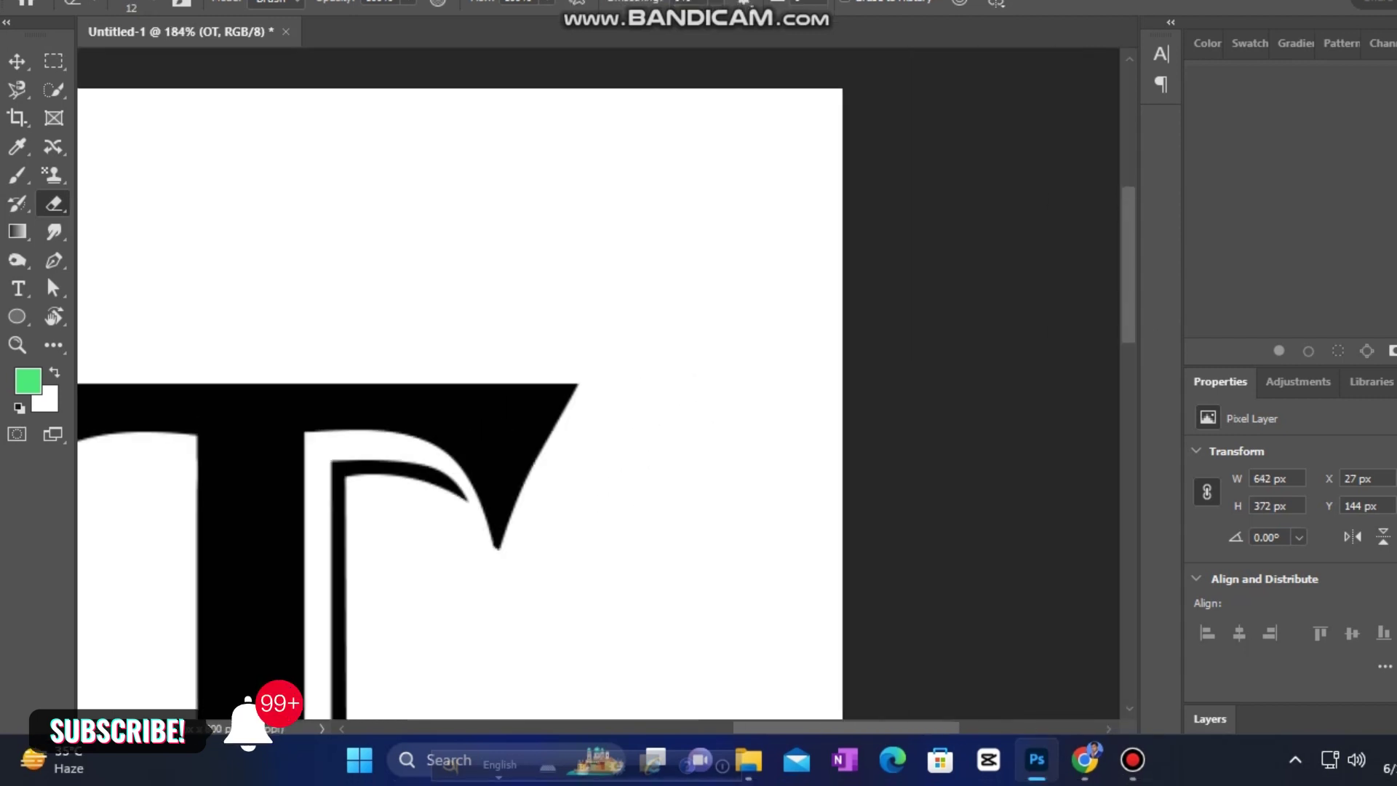
scroll(281, 607, "down", 2)
scroll(281, 608, "down", 2)
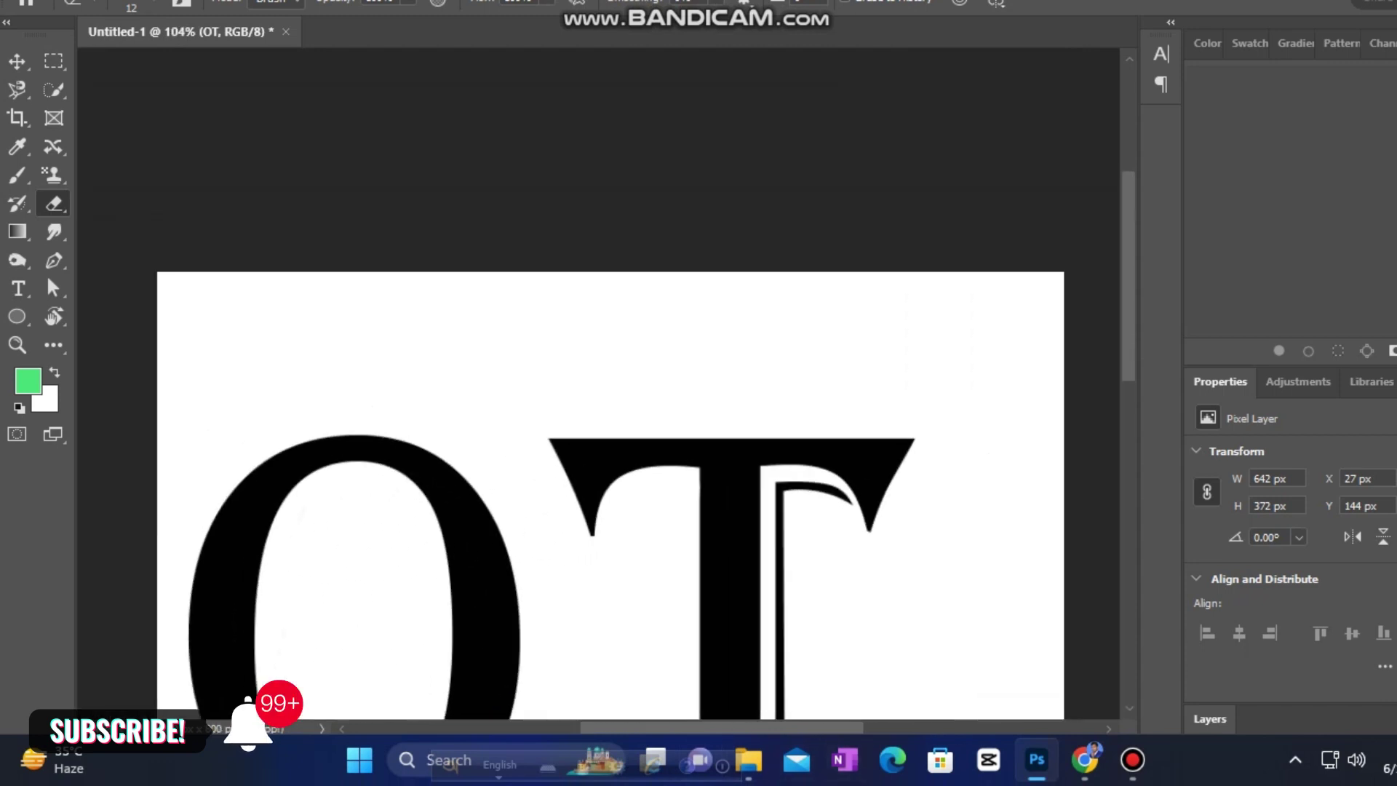
scroll(281, 607, "down", 1)
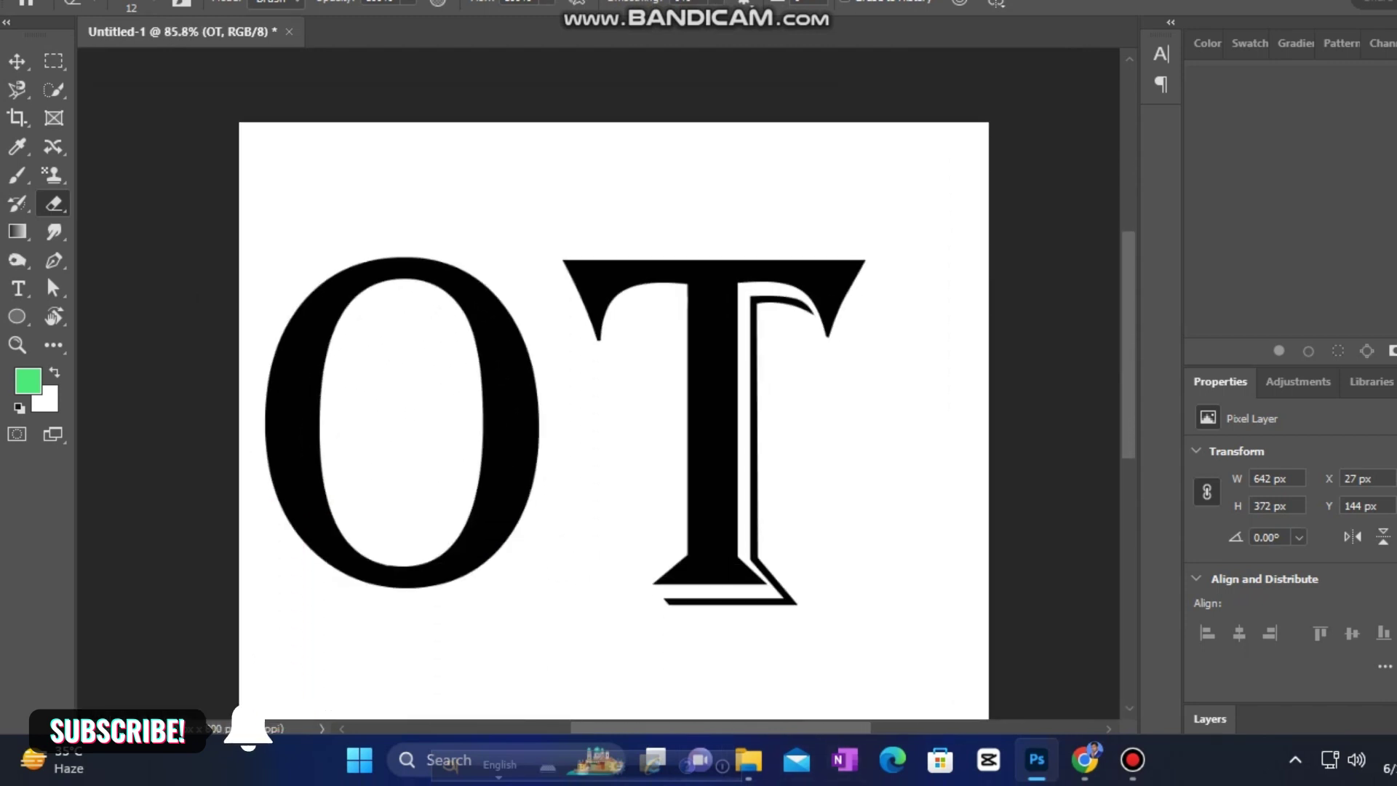
right_click(54, 260)
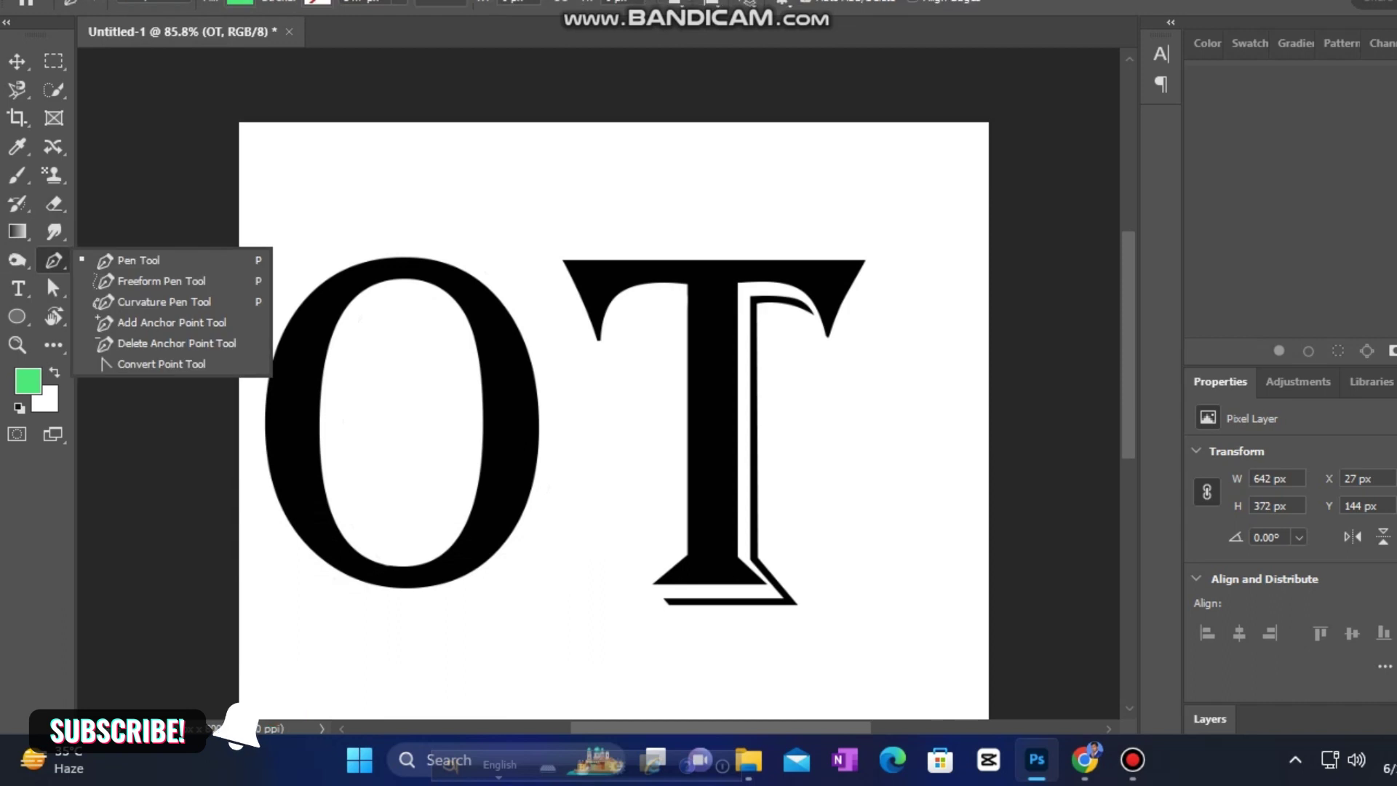
right_click(406, 33)
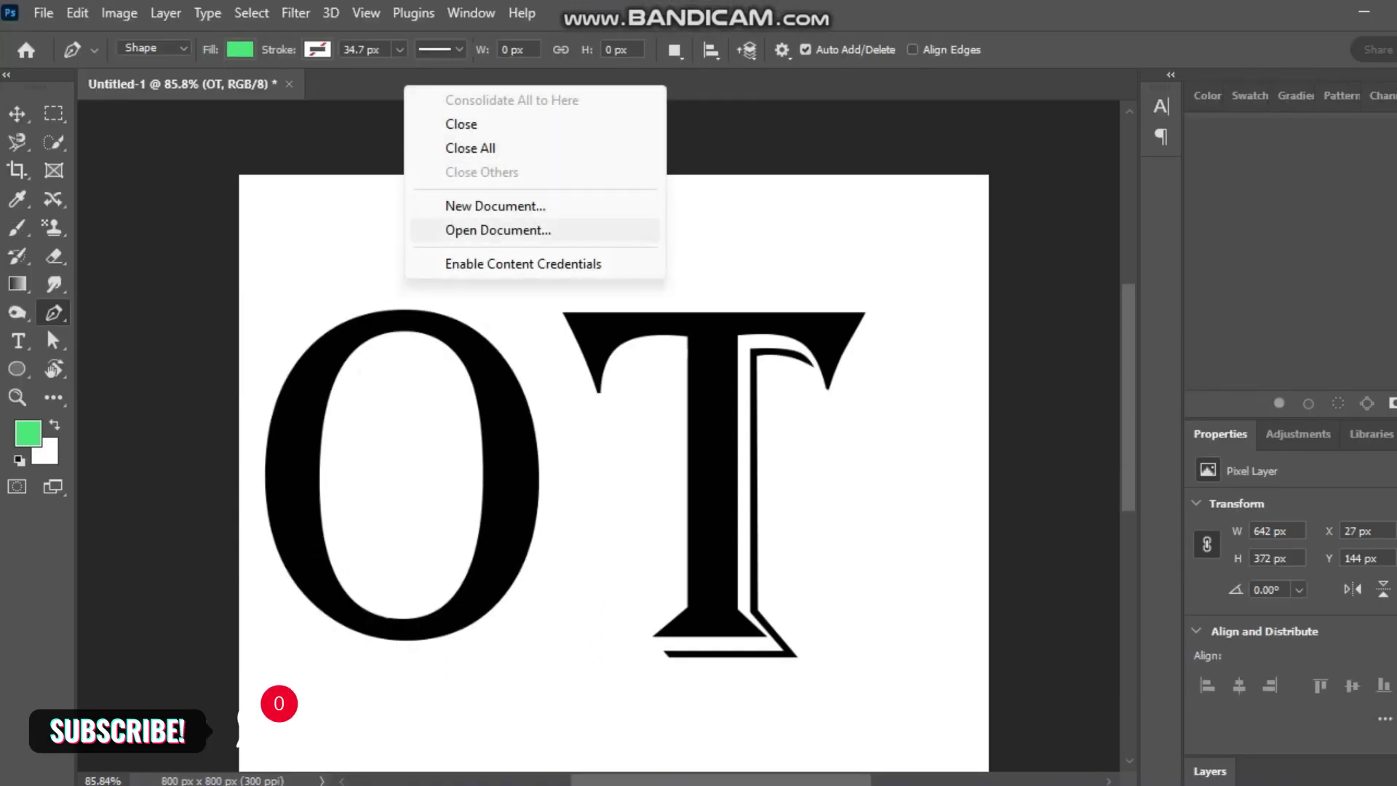
Open images (2).jpg from New Volume (D:) as a 225 × 225 px document.
left_click(498, 230)
scroll(357, 408, "down", 2)
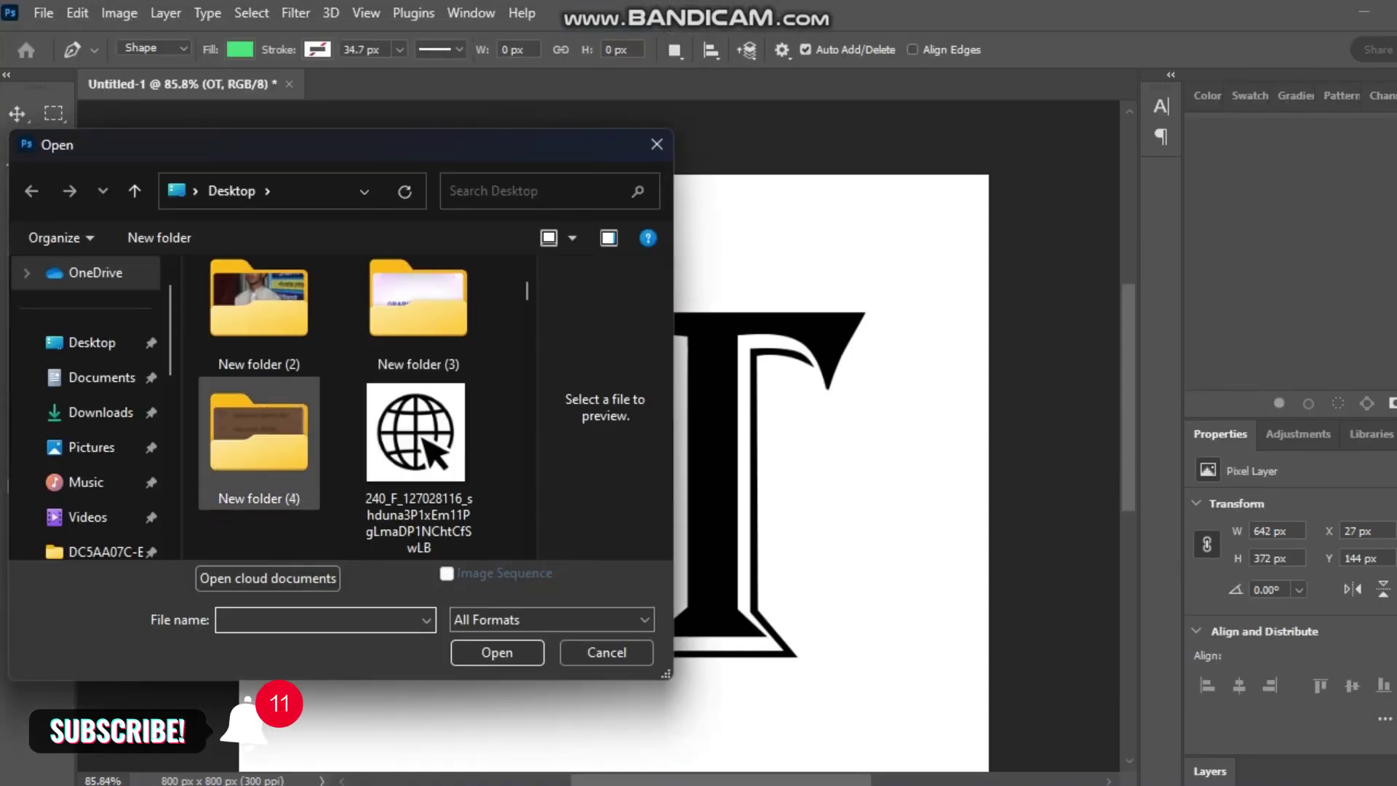
scroll(356, 407, "down", 3)
scroll(356, 407, "down", 2)
scroll(356, 407, "up", 2)
scroll(342, 407, "up", 3)
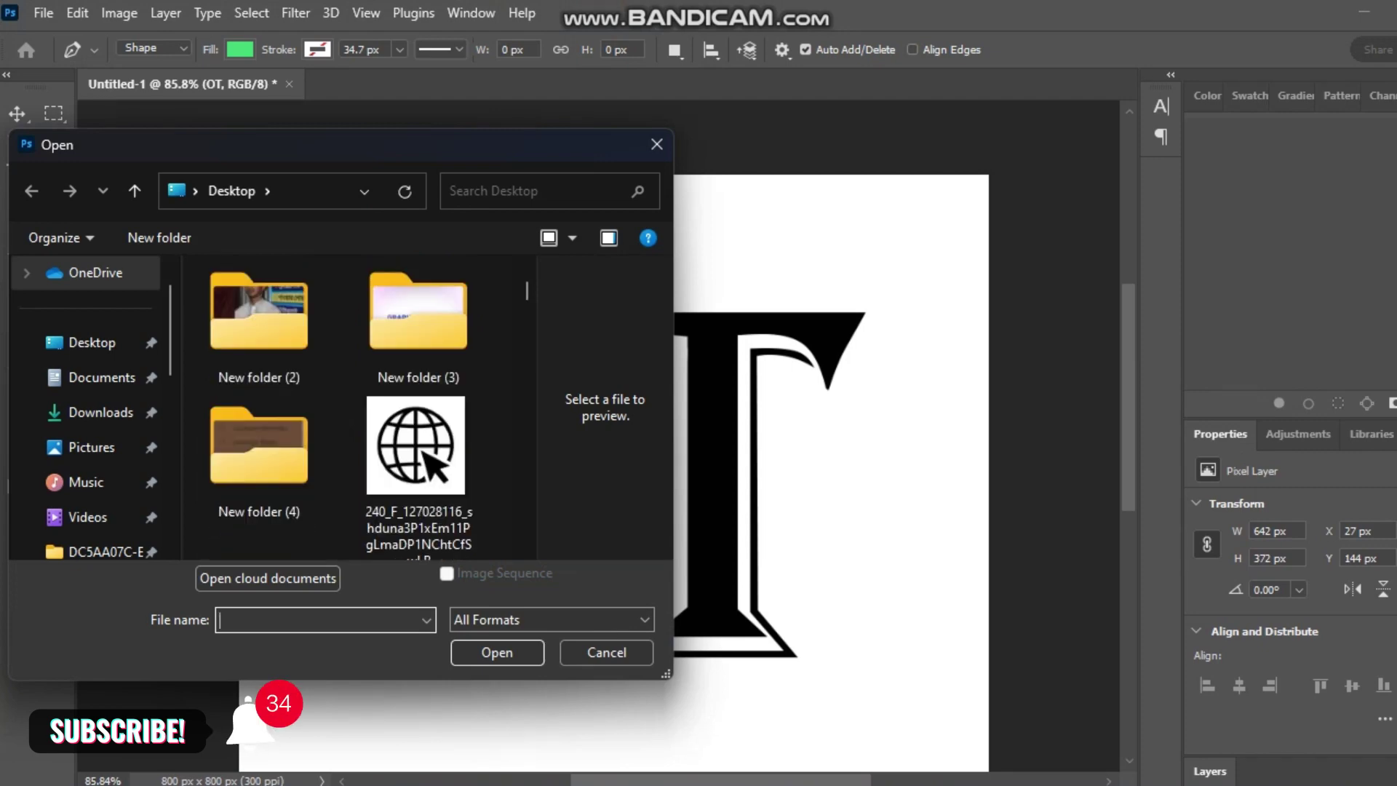
scroll(342, 407, "down", 1)
scroll(342, 407, "down", 1)
scroll(341, 407, "down", 1)
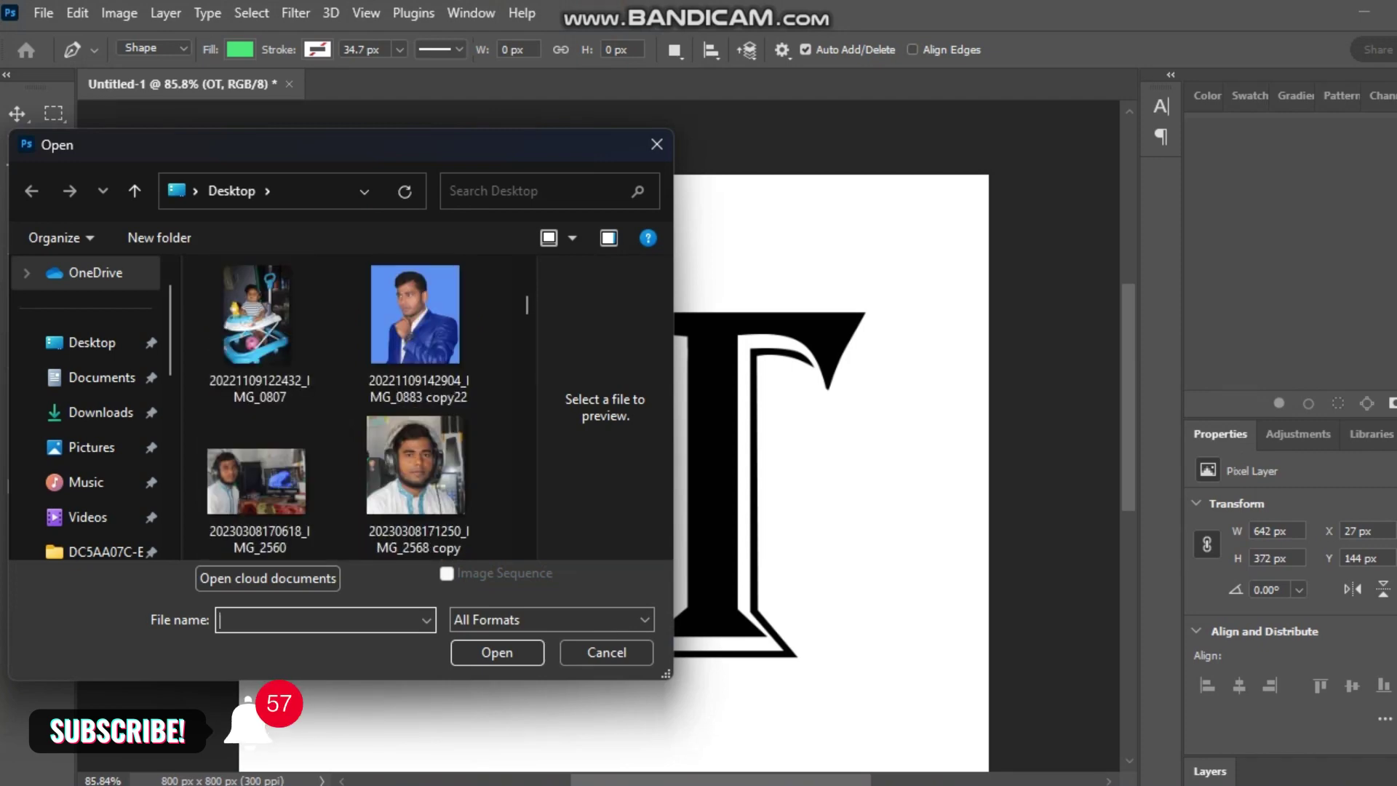
scroll(87, 436, "down", 2)
scroll(87, 480, "down", 1)
scroll(87, 481, "down", 1)
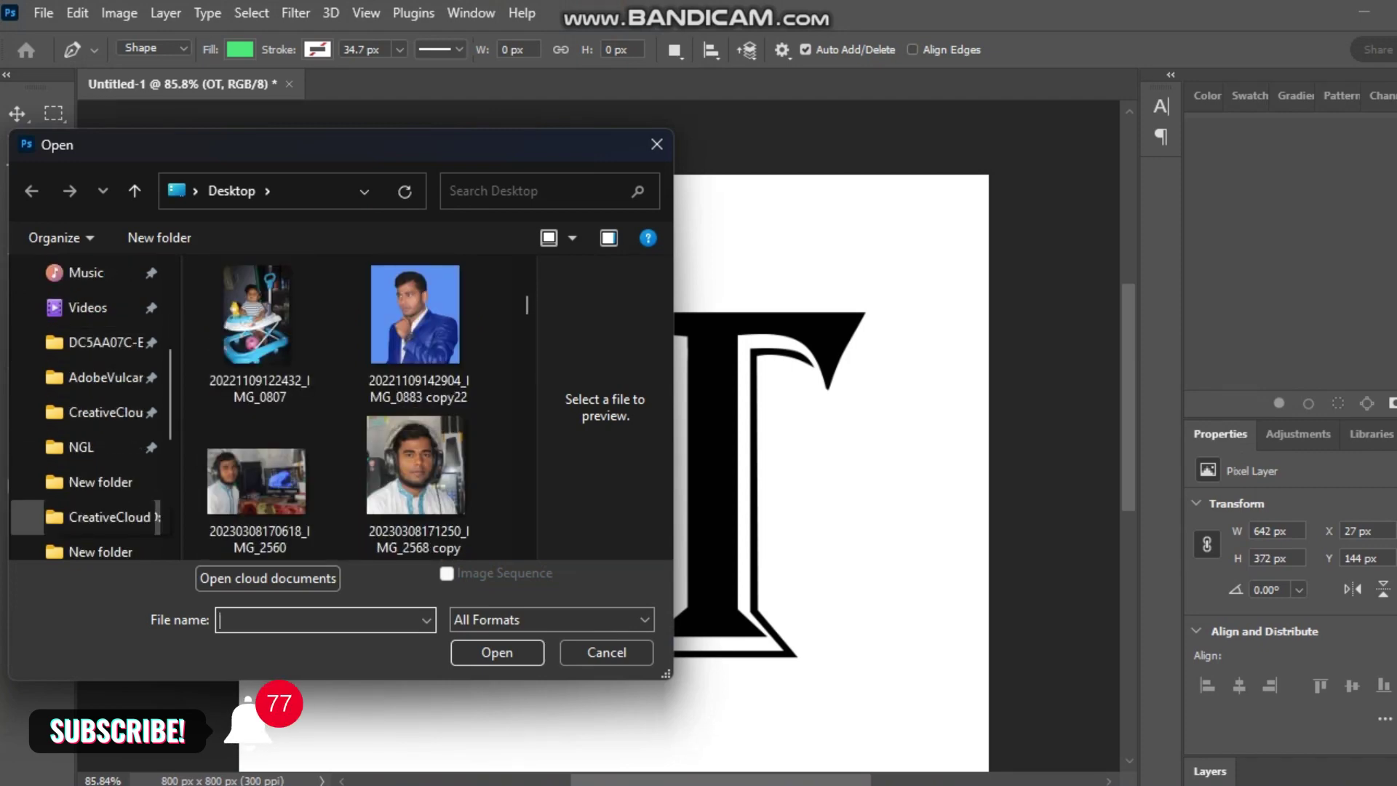
left_click(101, 517)
scroll(414, 364, "down", 5)
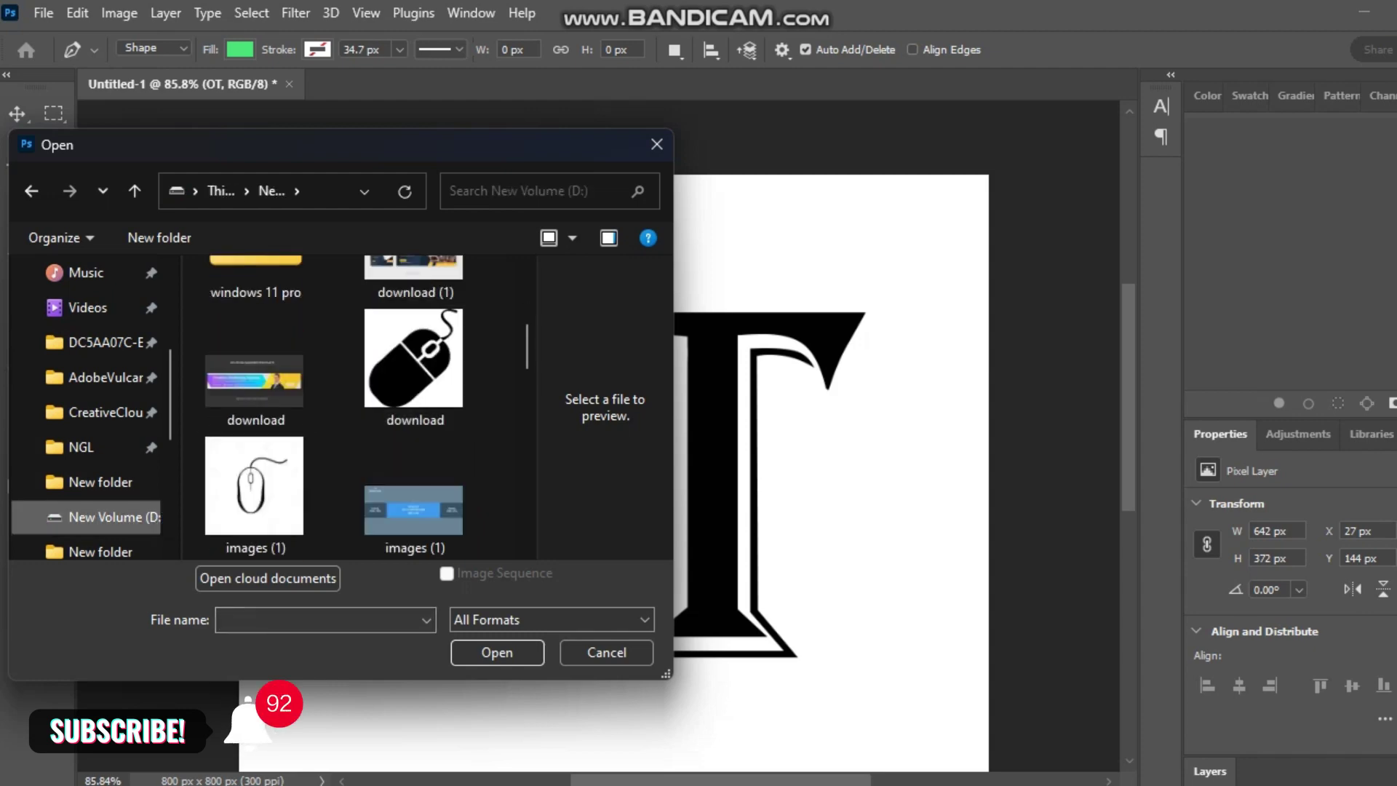
scroll(327, 407, "up", 1)
scroll(295, 436, "down", 3)
left_click(295, 455)
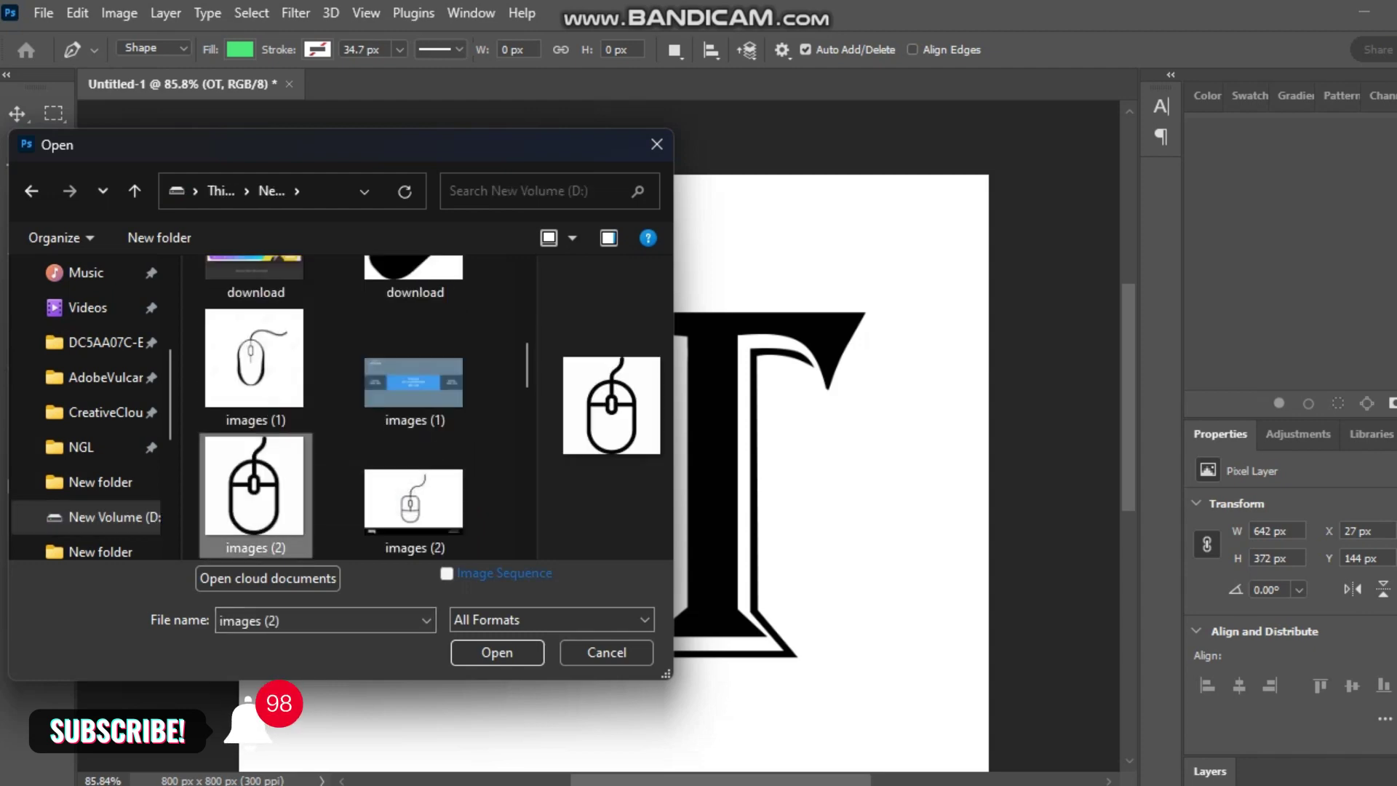
left_click(496, 600)
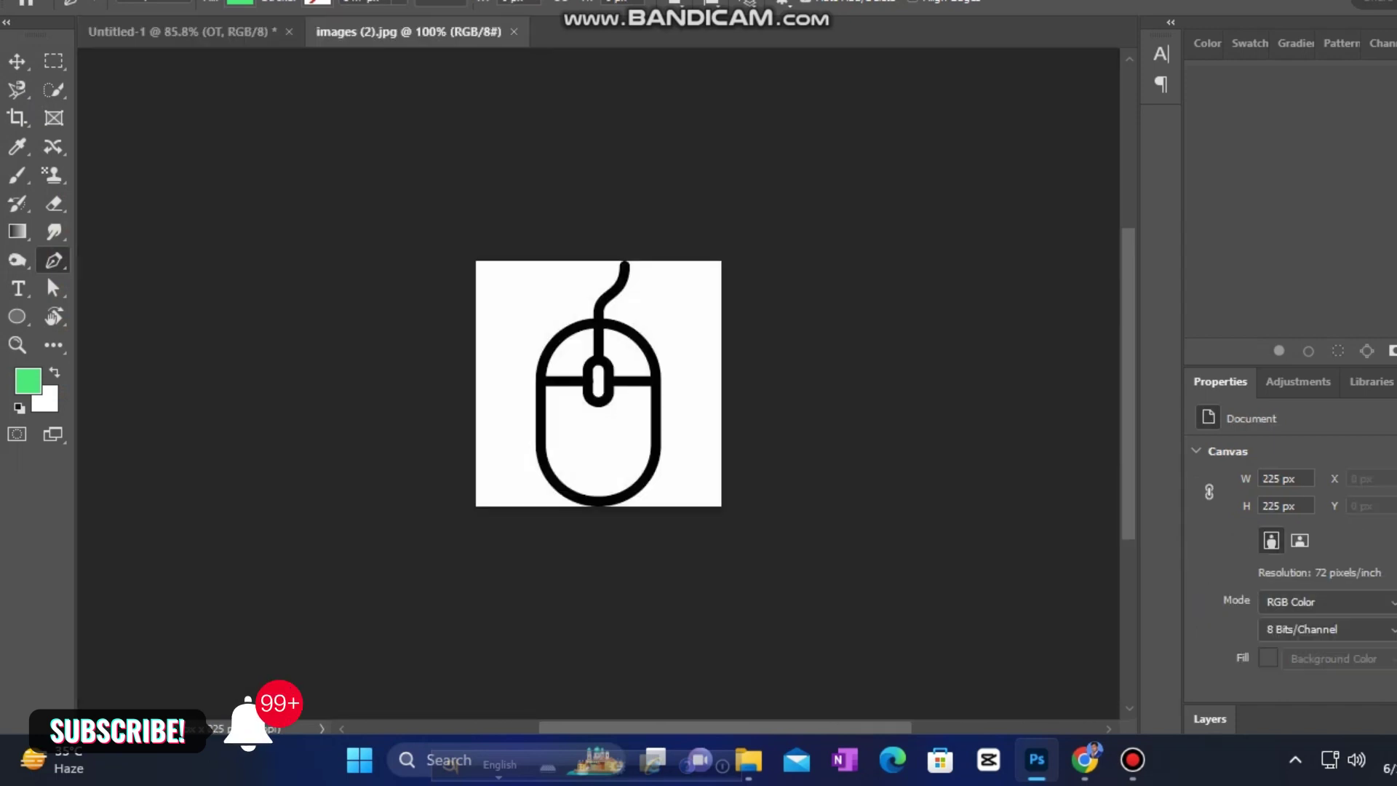
Unlock the mouse icon layer and move it slightly up between the O and T.
key("v")
mouse_move(589, 371)
left_mouse_down()
mouse_move(598, 382)
mouse_move(182, 84)
mouse_move(604, 466)
mouse_move(594, 426)
left_mouse_up()
left_click(733, 361)
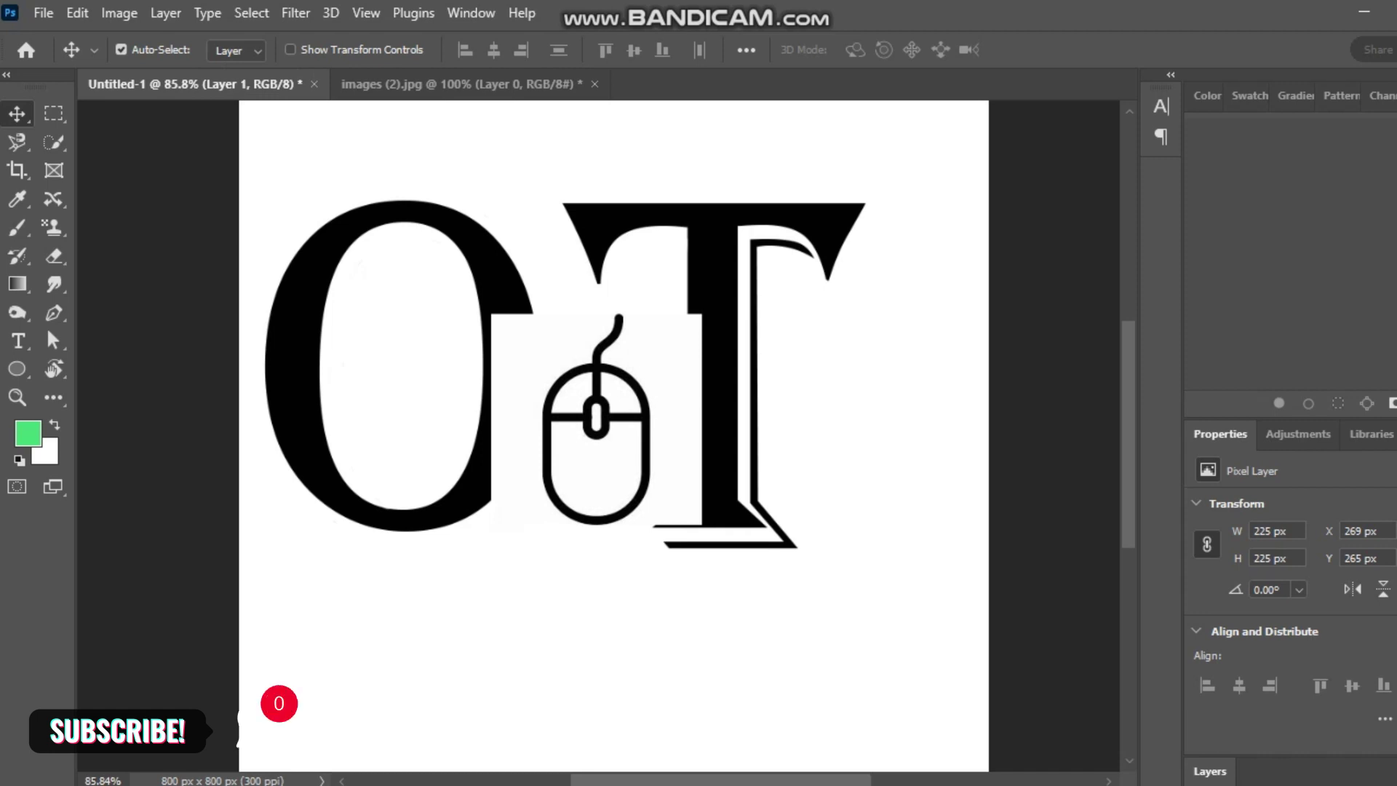
left_click_drag(625, 321, 626, 316)
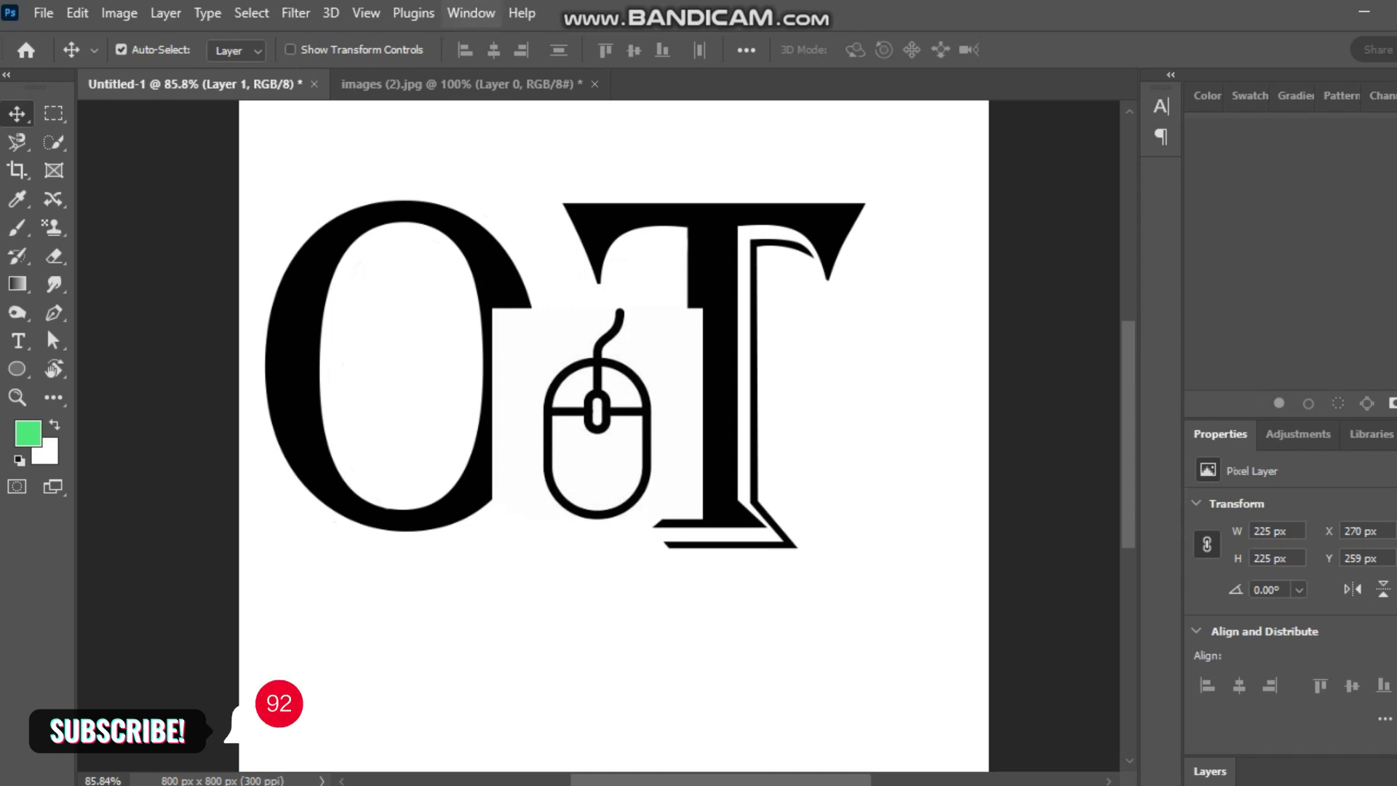
Show the Layers panel from the Window menu and float it over the workspace.
left_click(471, 12)
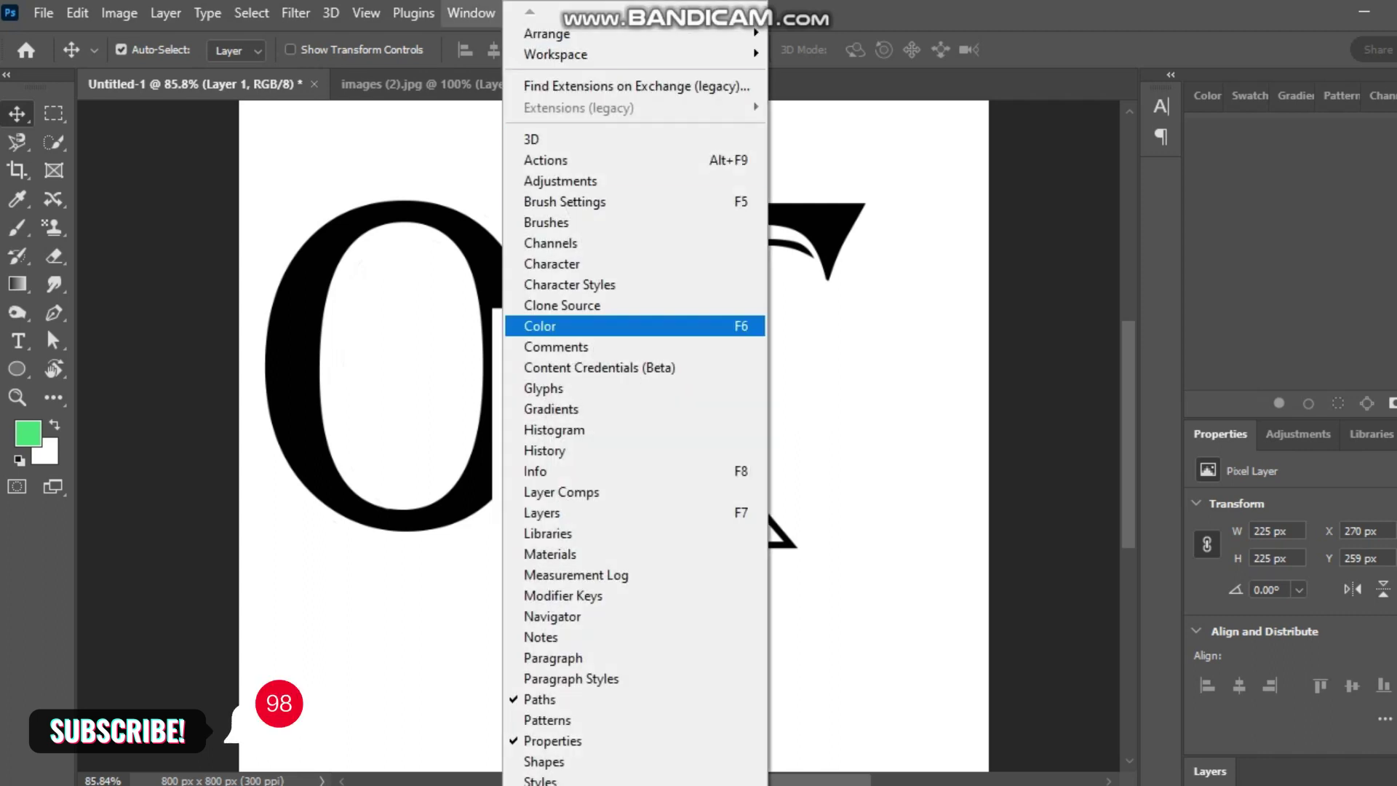
left_click(546, 507)
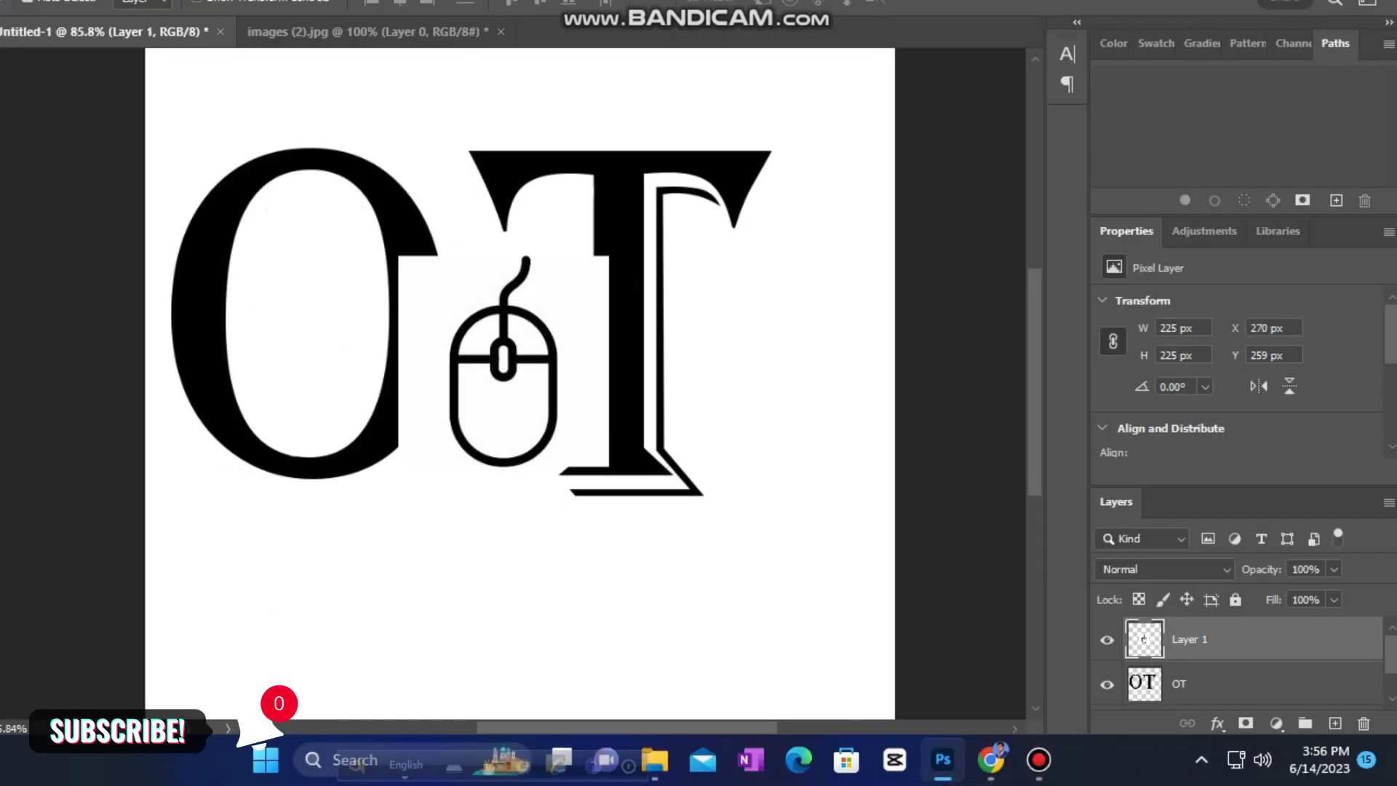
left_click_drag(1116, 501, 968, 117)
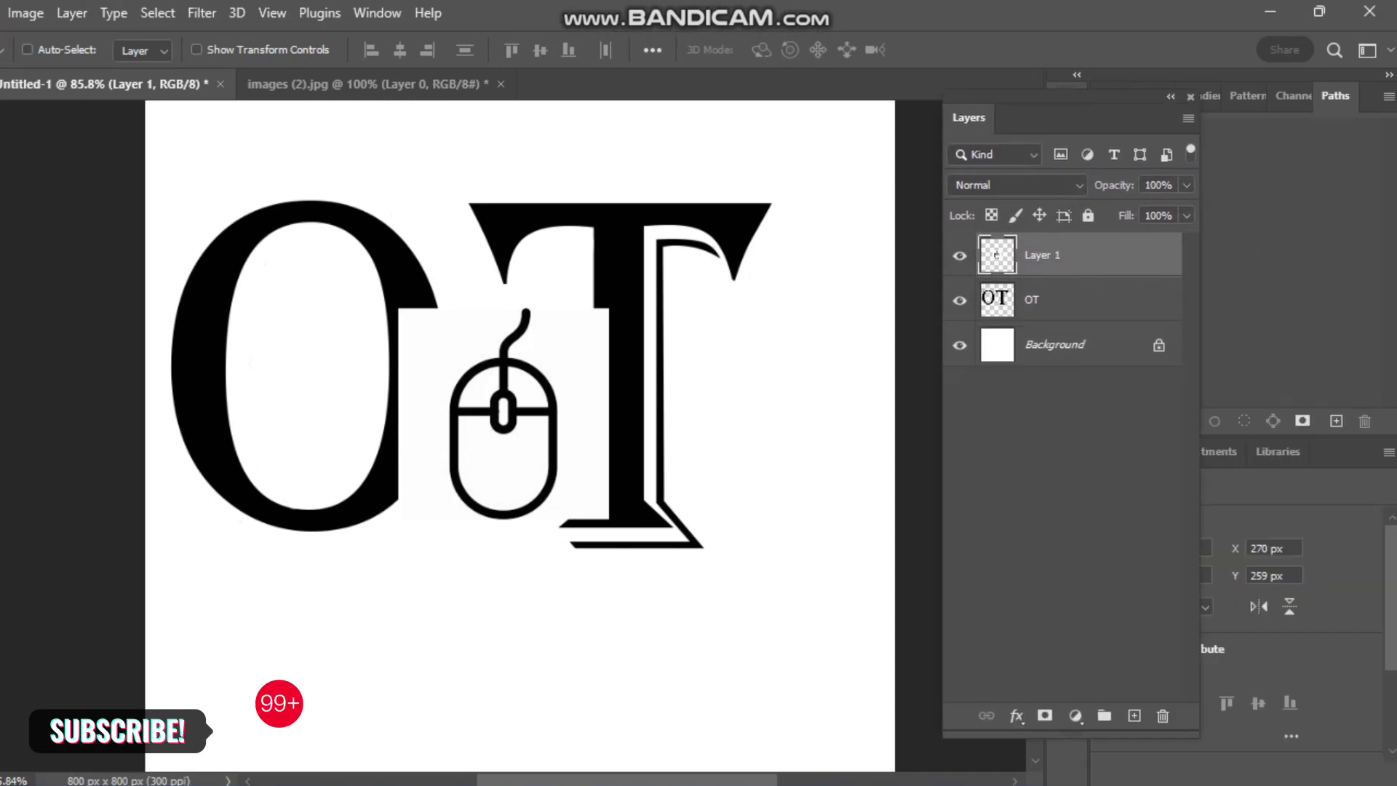
Scale the mouse icon to about 55%, stack OT above it, and nudge it toward the T.
key("ctrl+t")
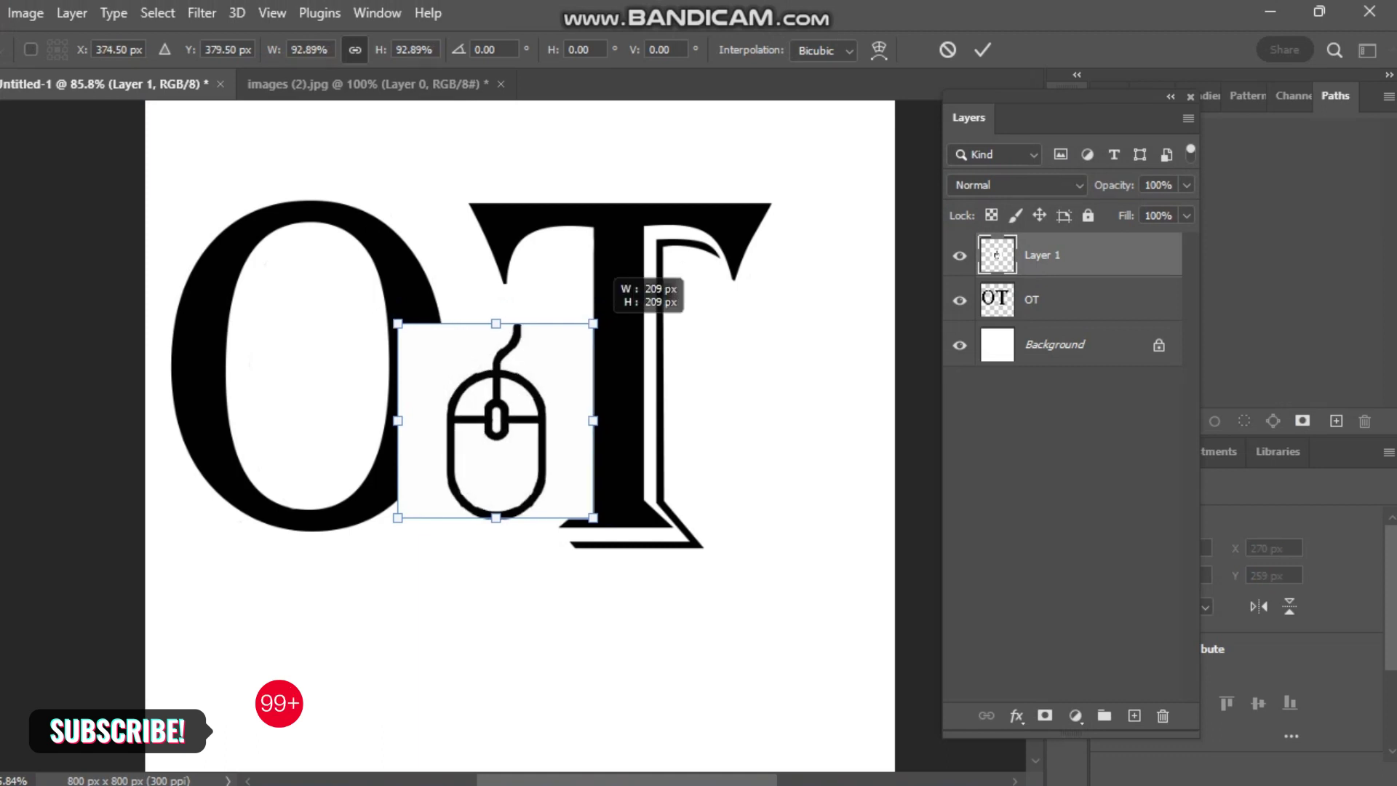
mouse_move(608, 309)
left_mouse_down()
mouse_move(513, 405)
mouse_move(487, 399)
left_mouse_up()
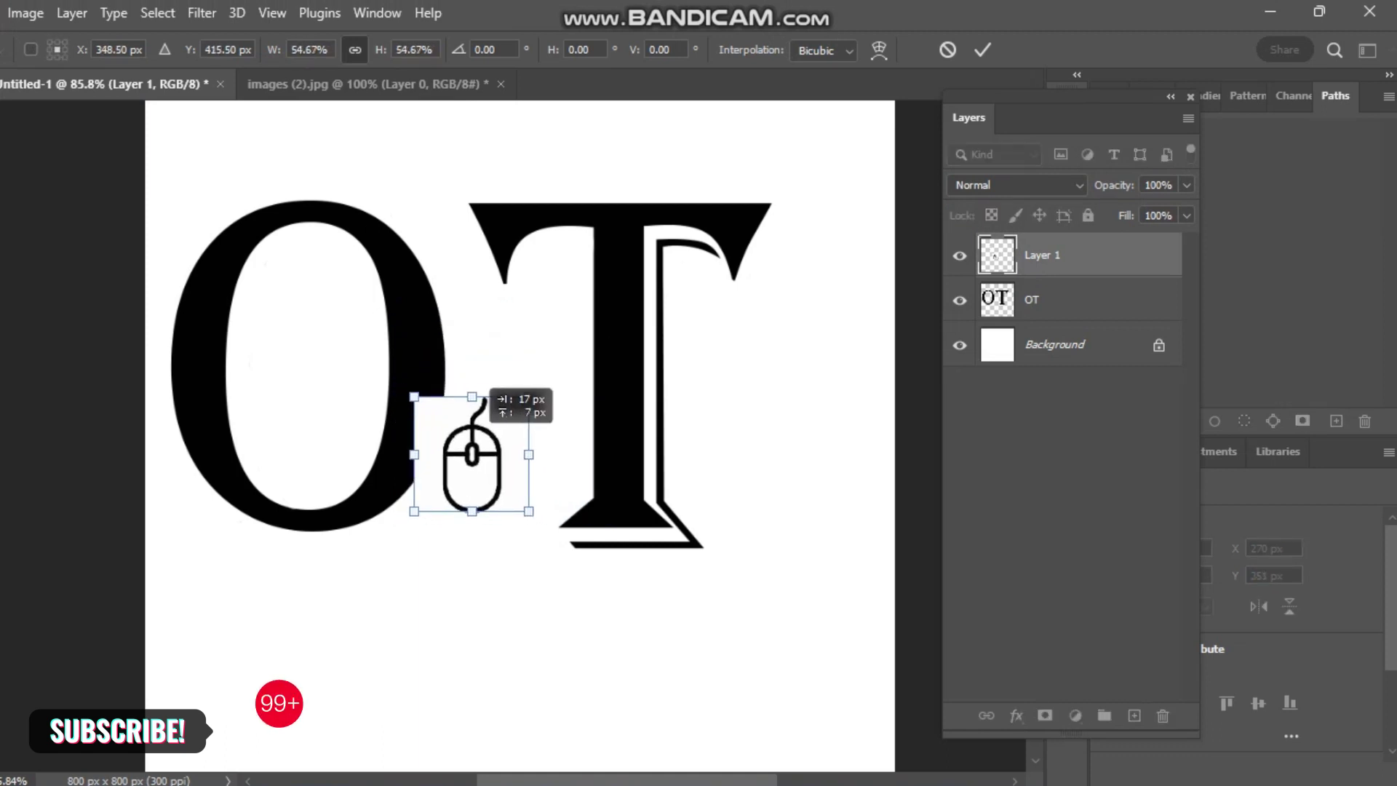
key("Return")
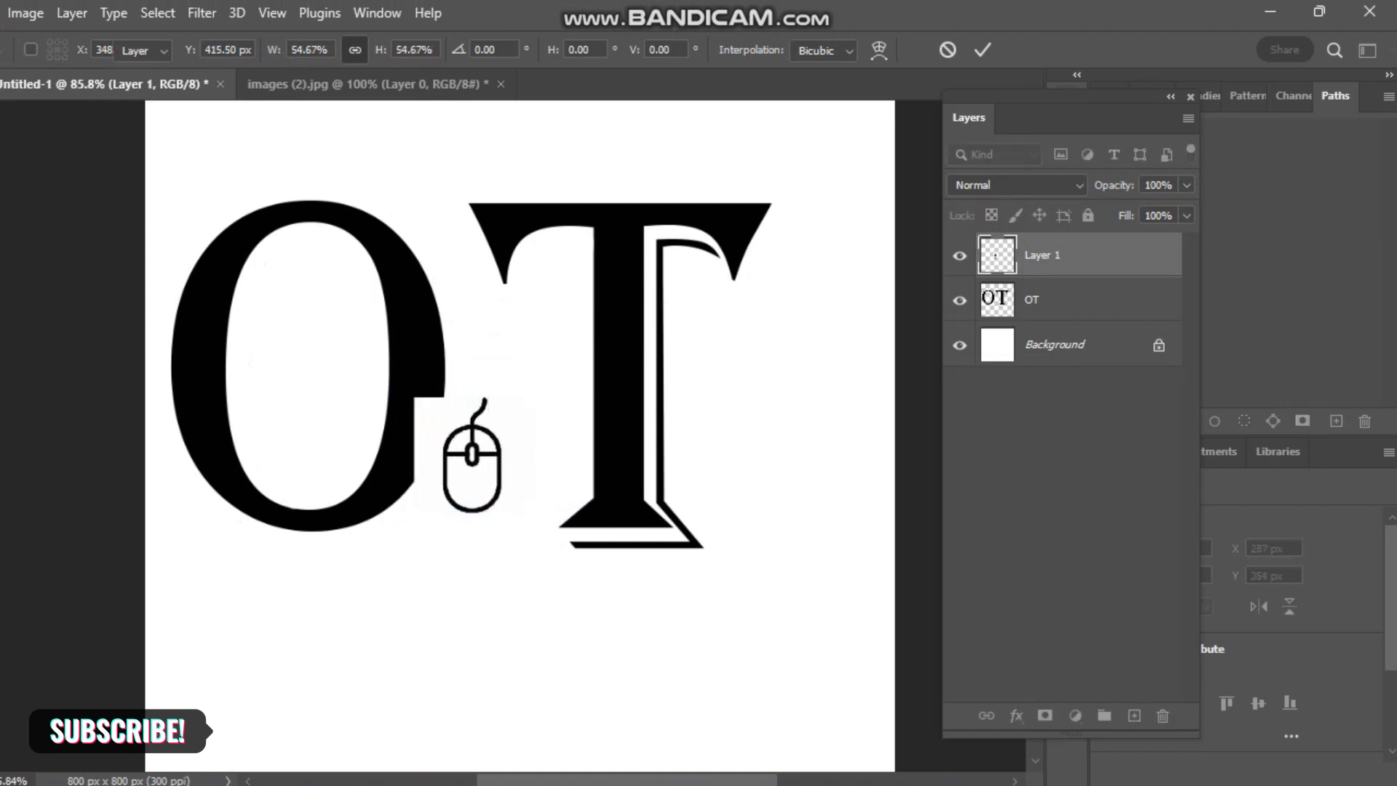
left_click_drag(1032, 299, 1032, 247)
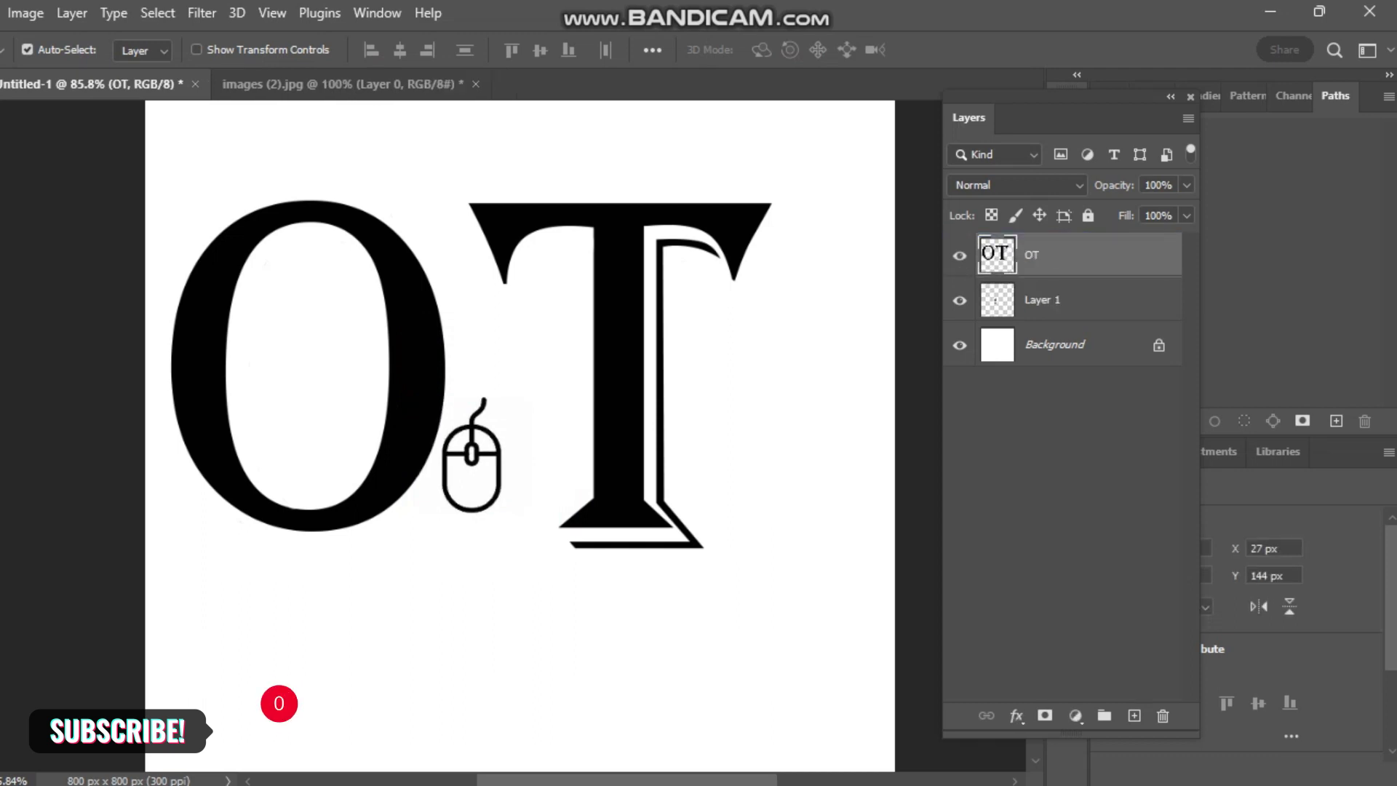
left_click_drag(486, 419, 498, 422)
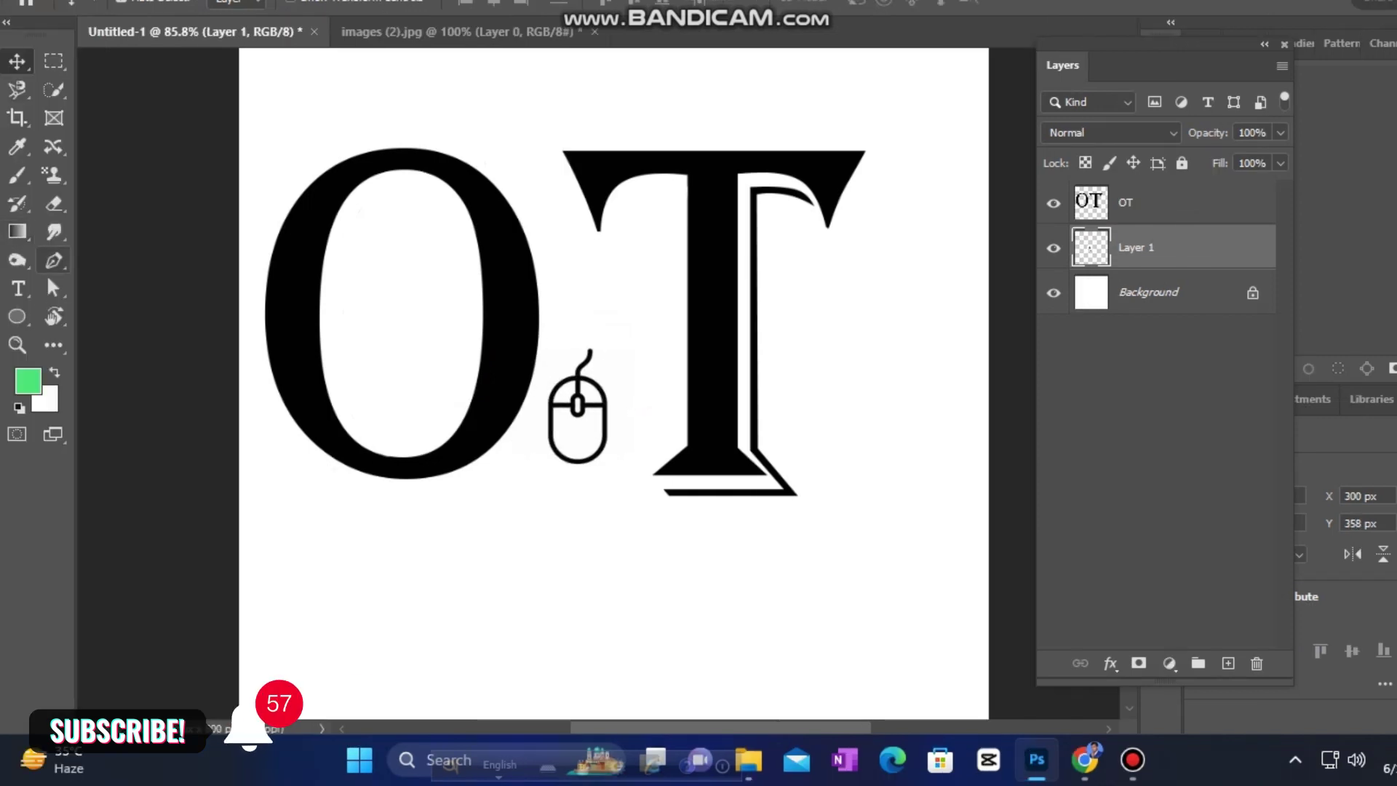
Use the Pen tool for an unfilled shape with a 7.5 px black stroke.
left_click(53, 260)
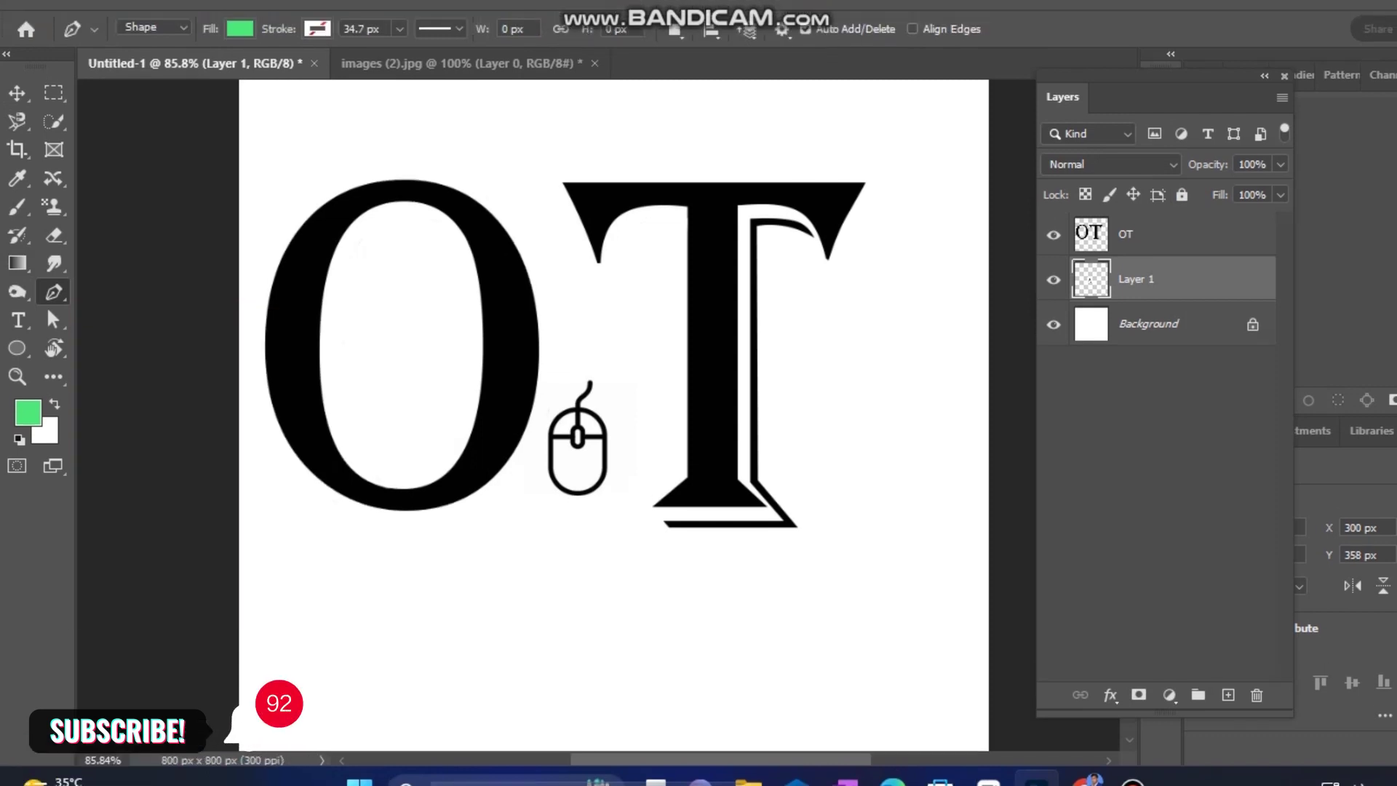
left_click(277, 220)
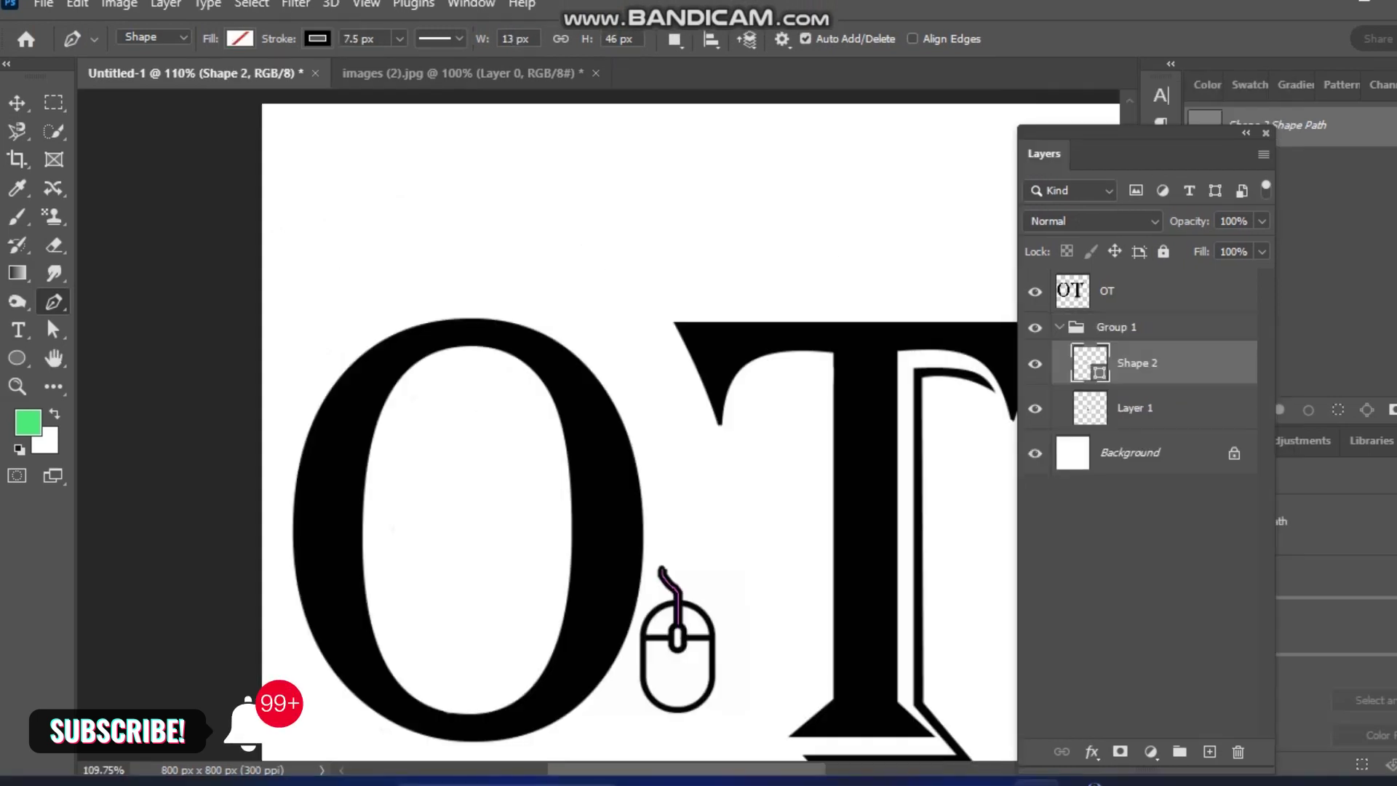
Start the cable left of the O and curve it up over the O's top.
left_click(300, 398)
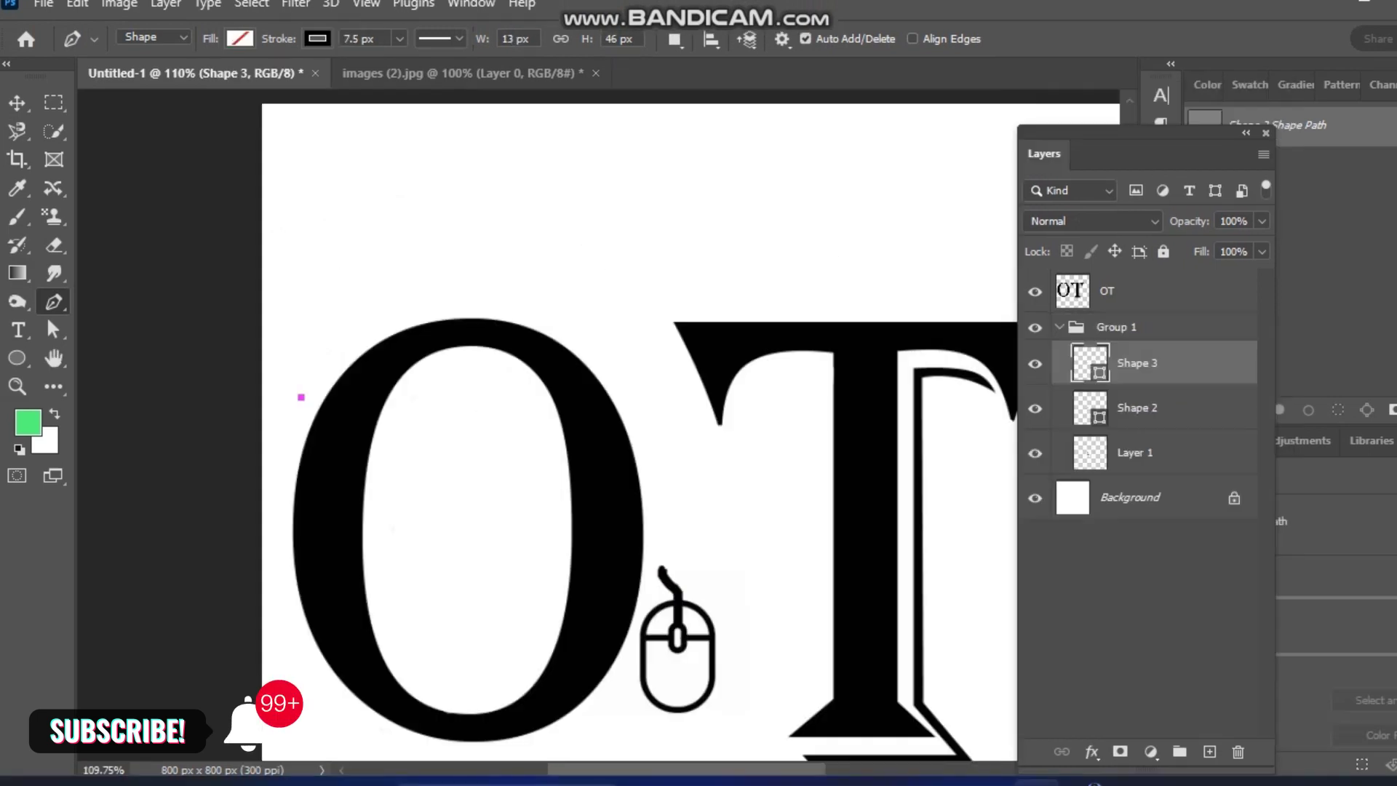
mouse_move(452, 295)
left_mouse_down()
mouse_move(580, 293)
mouse_move(560, 290)
left_mouse_up()
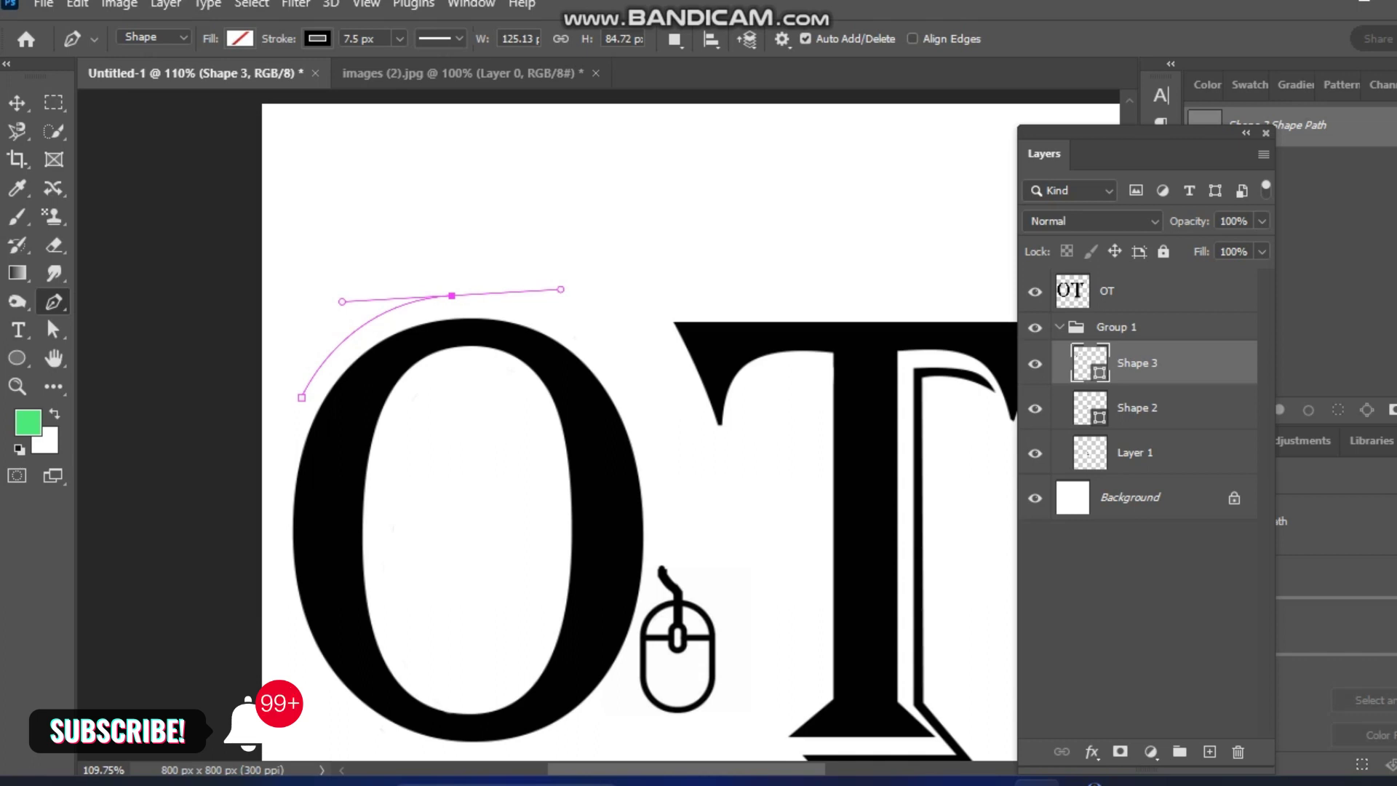
key("Return")
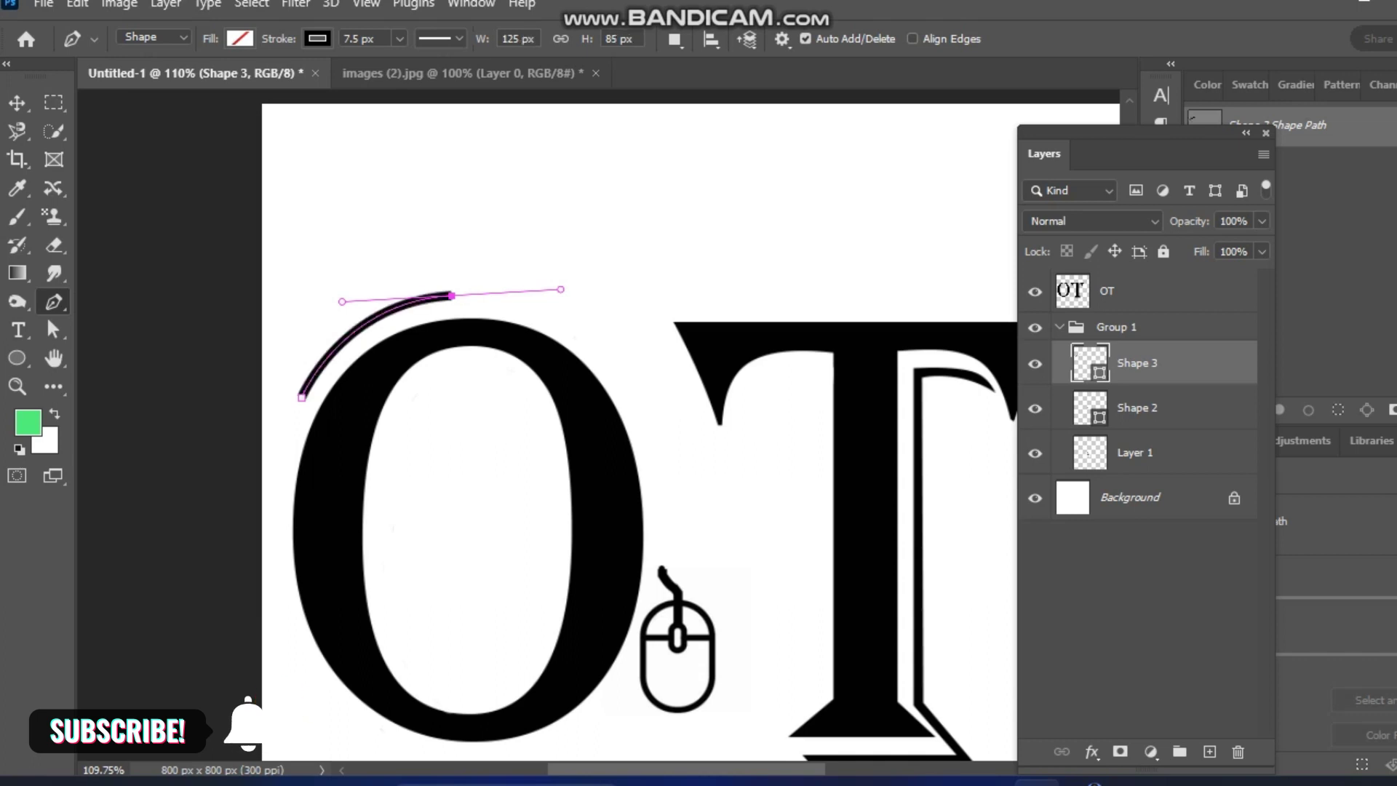
left_click(452, 295, "alt")
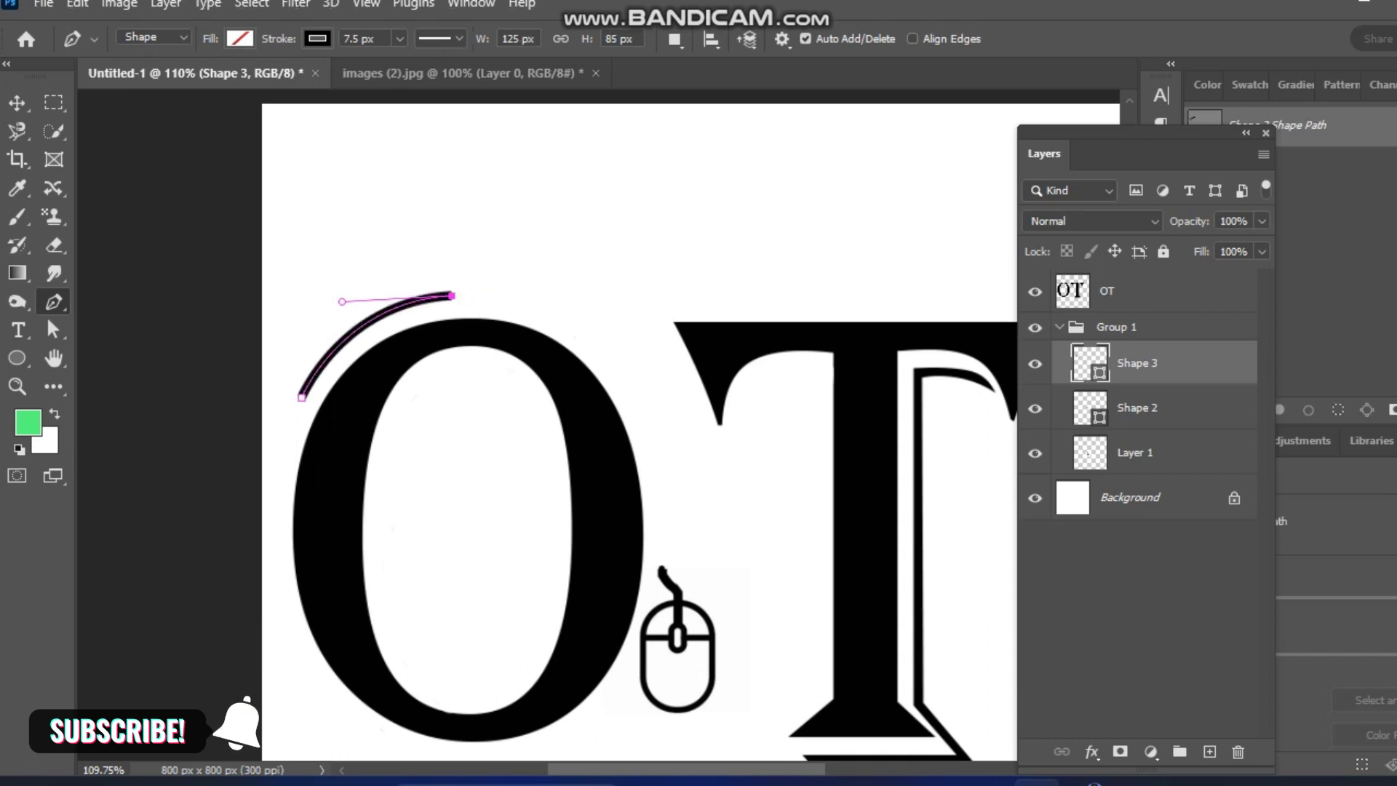
Continue the cable down the O's right side, ending at the top of the mouse.
left_click_drag(602, 350, 661, 406)
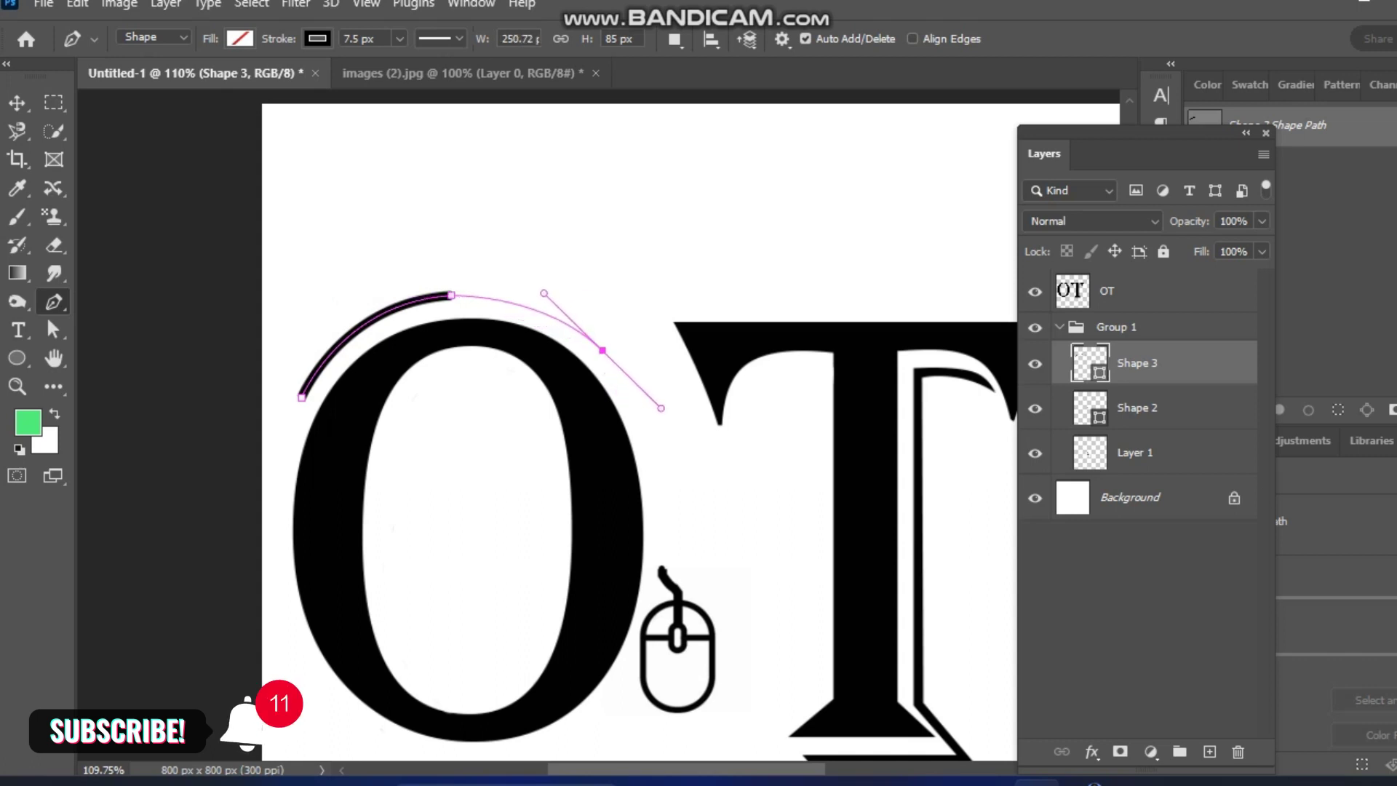
left_click_drag(661, 407, 639, 408)
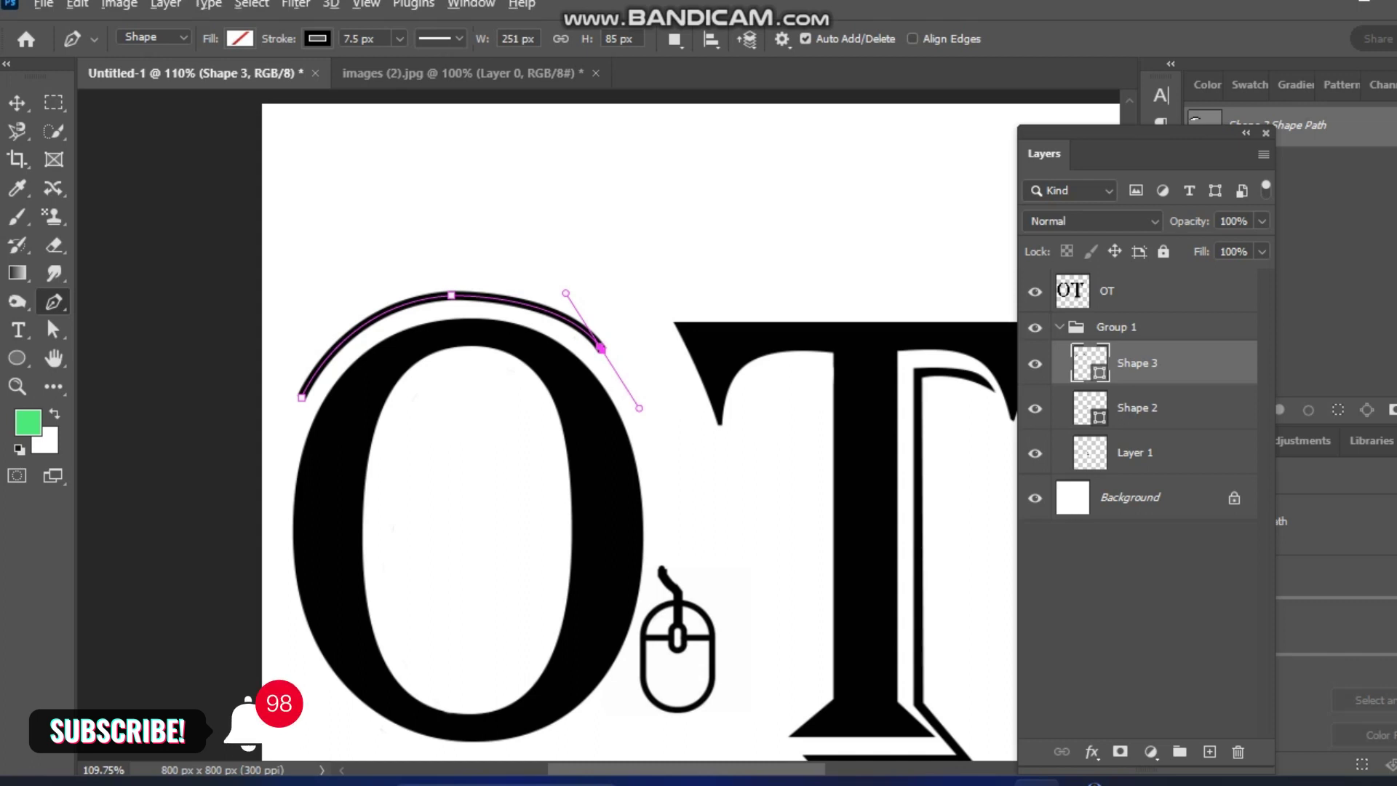
left_click(601, 348, "alt")
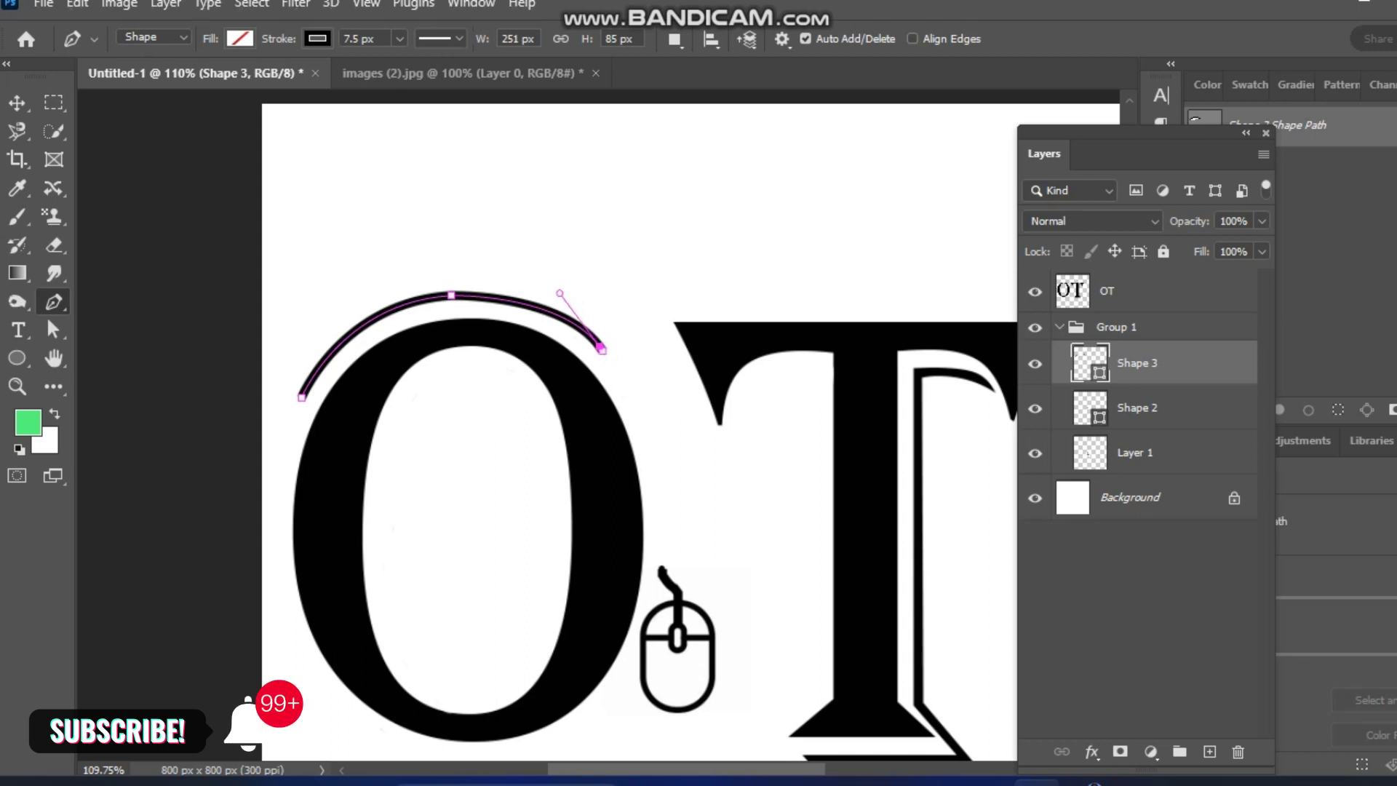
left_click_drag(663, 568, 662, 667)
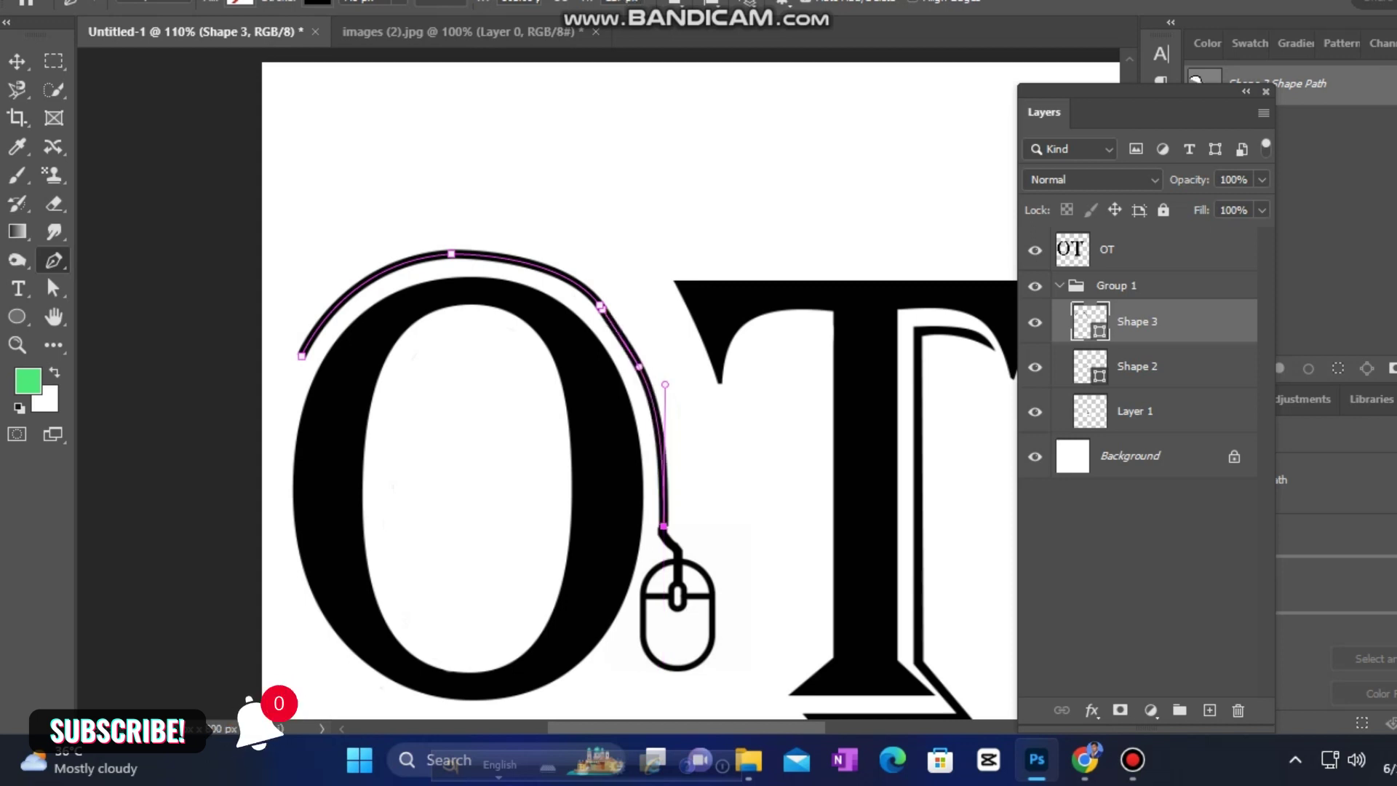
With the Curvature Pen Tool, add a point near the top and pull the cable toward the O.
right_click(53, 259)
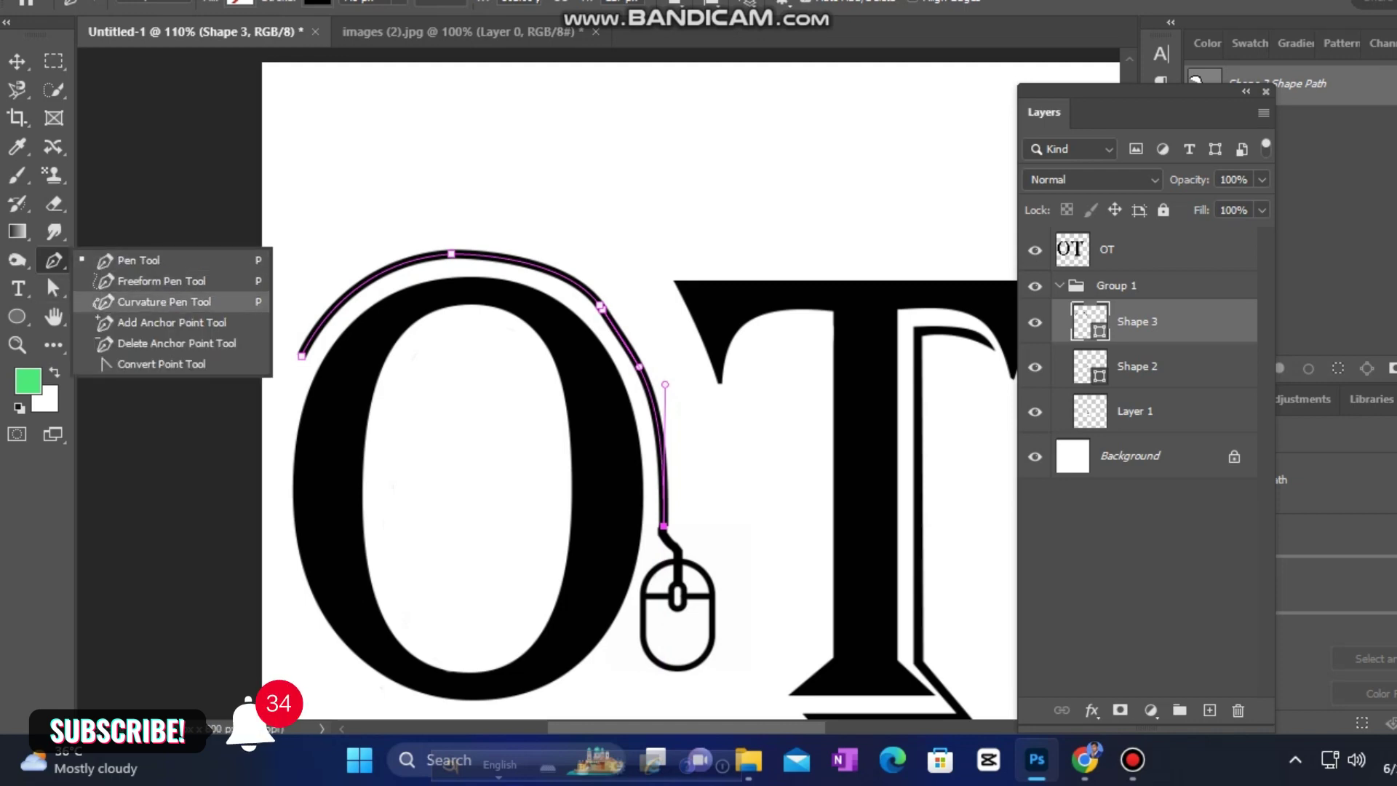
left_click(163, 302)
left_click(587, 291)
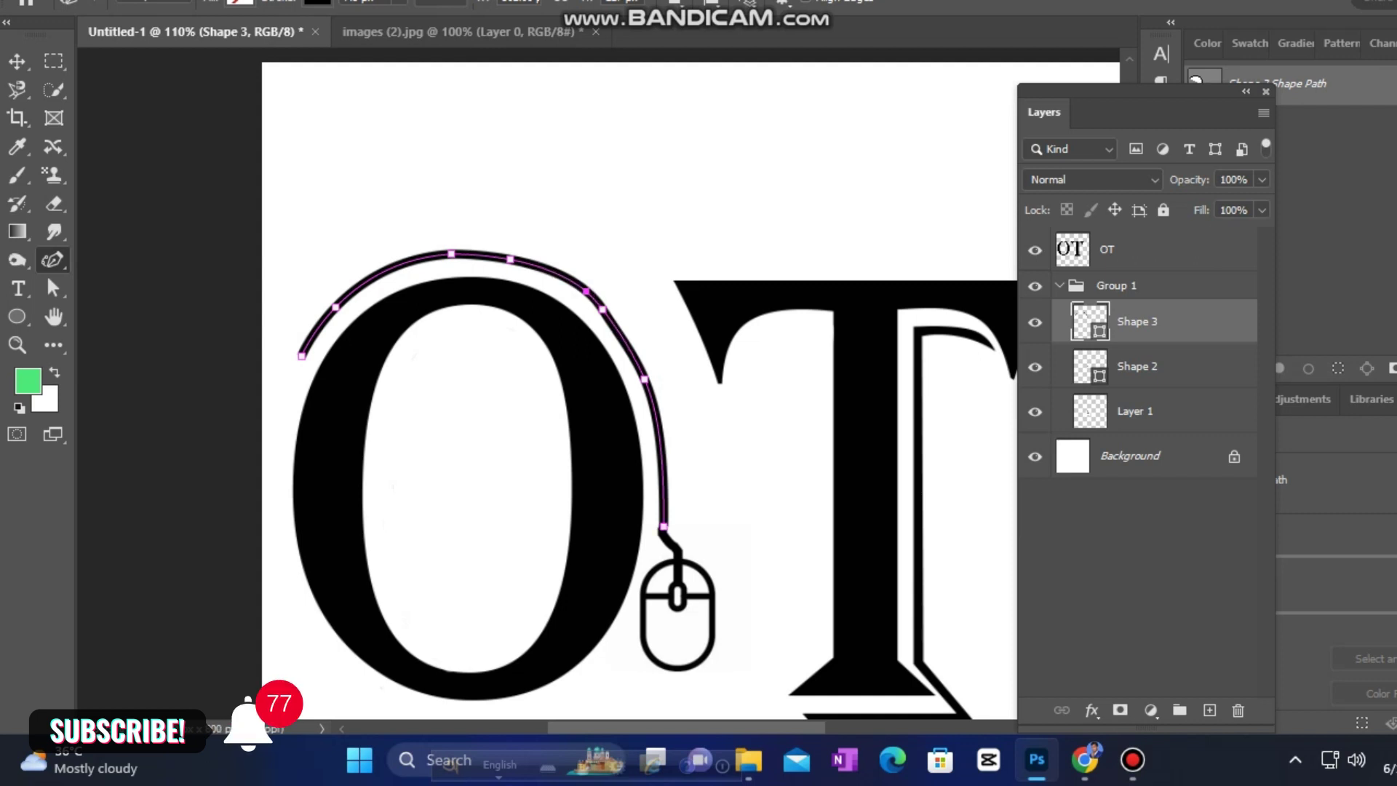
left_click_drag(602, 309, 621, 328)
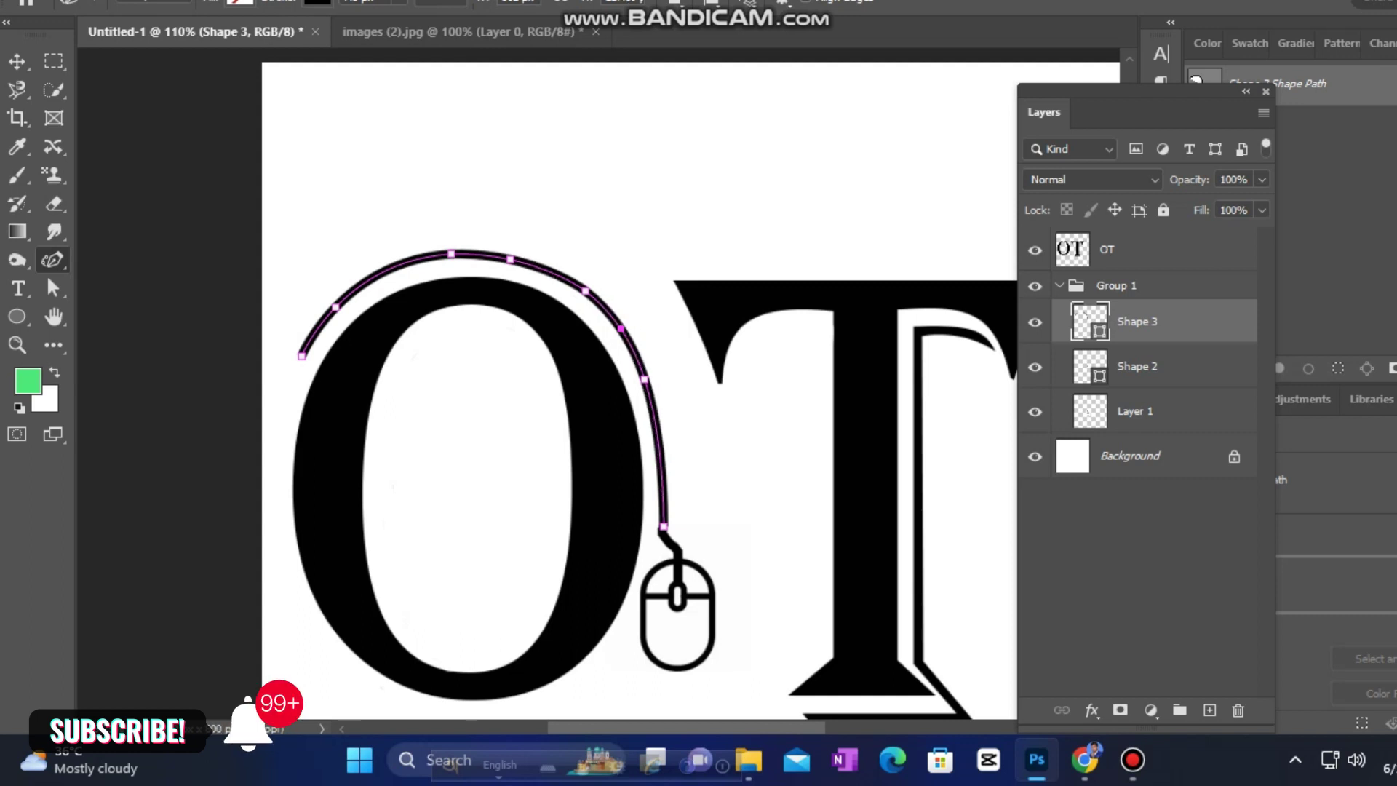
Add and adjust lower points along the O's right edge, shifting the top point left.
left_click(654, 419)
left_click_drag(645, 379, 655, 412)
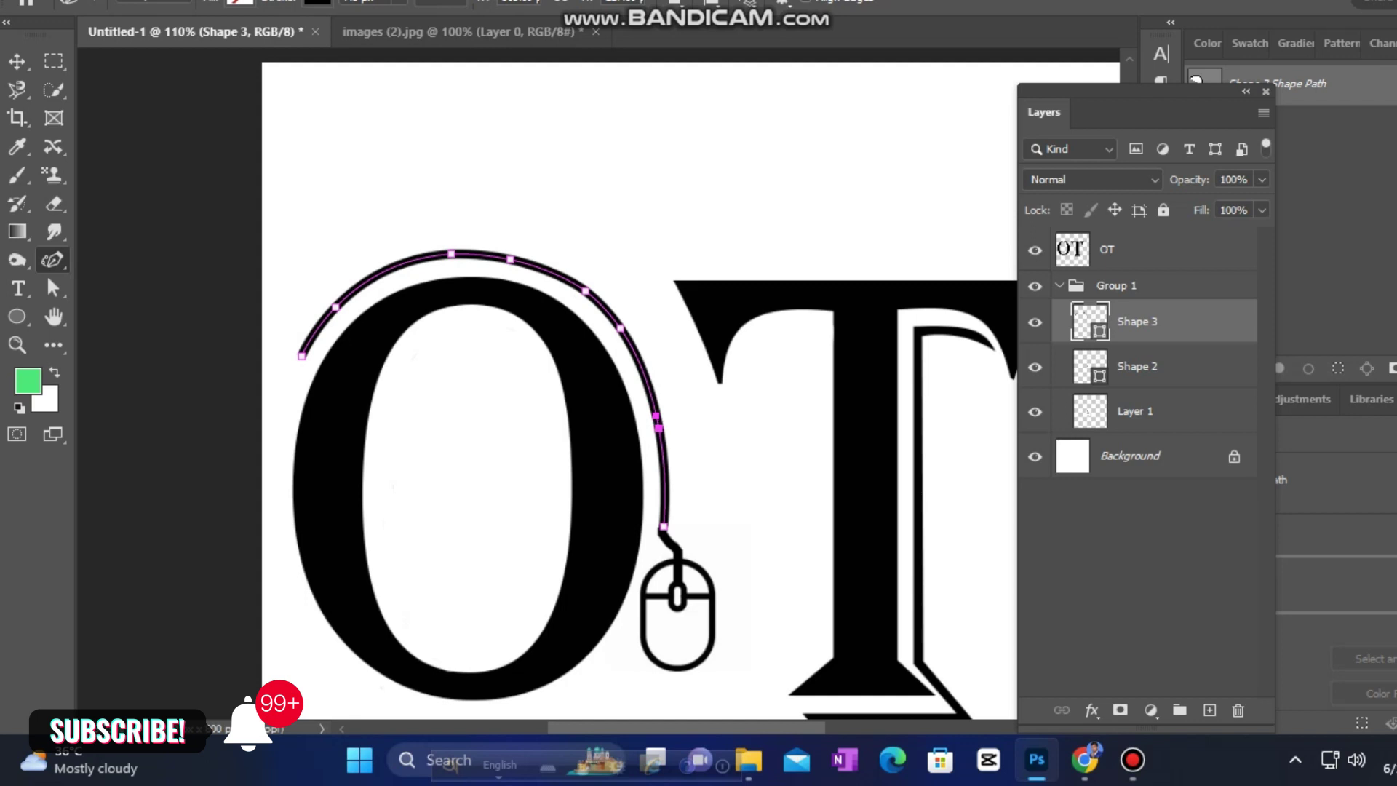
left_click_drag(657, 426, 650, 387)
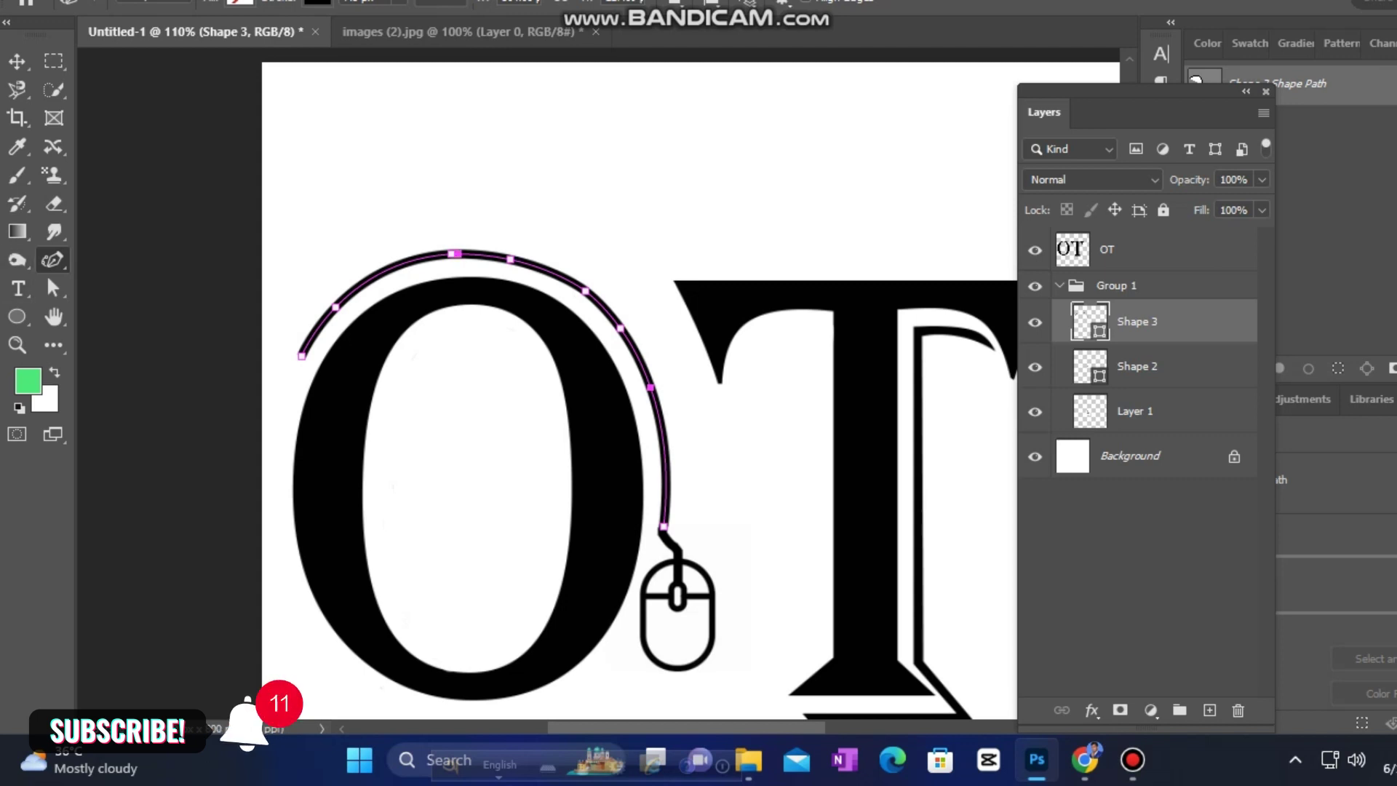
left_click_drag(446, 254, 426, 256)
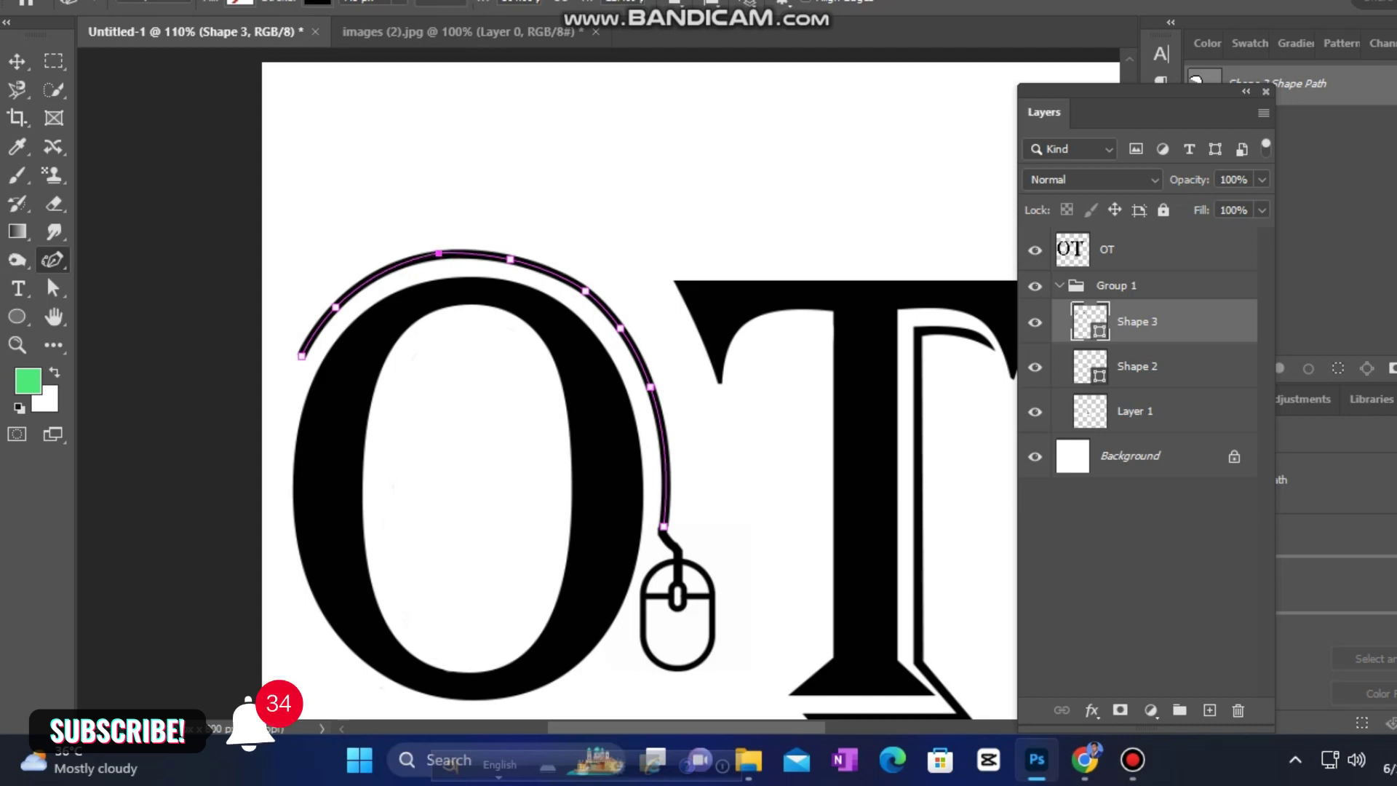